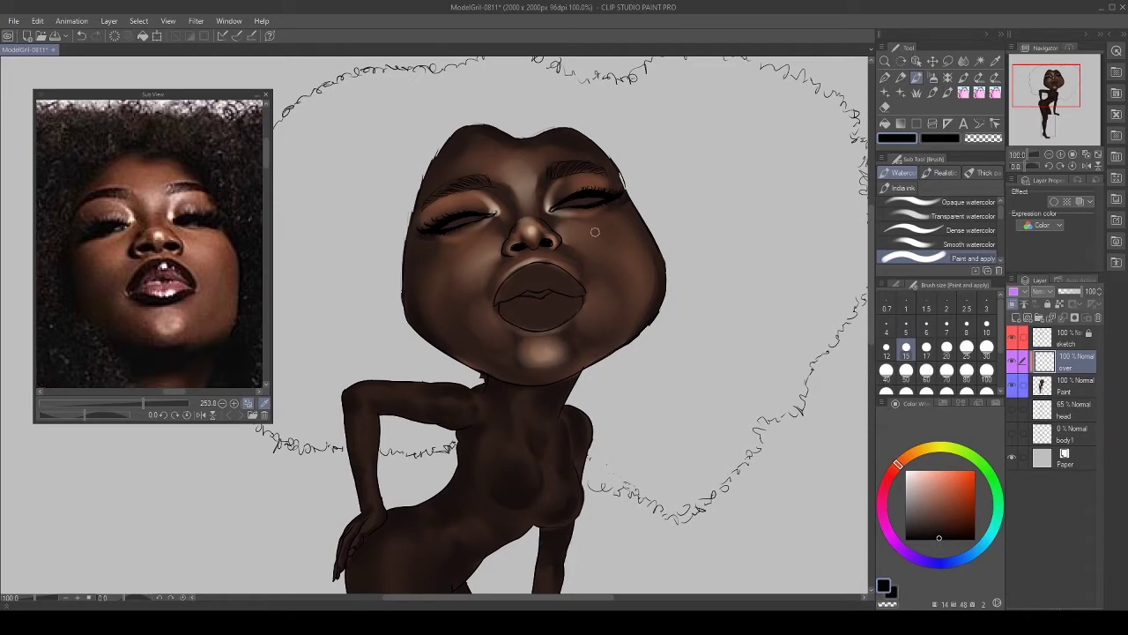
# Paint warm orange-brown highlights on both cheeks and the chin with a size 40 brush.
pyautogui.click(946, 491)
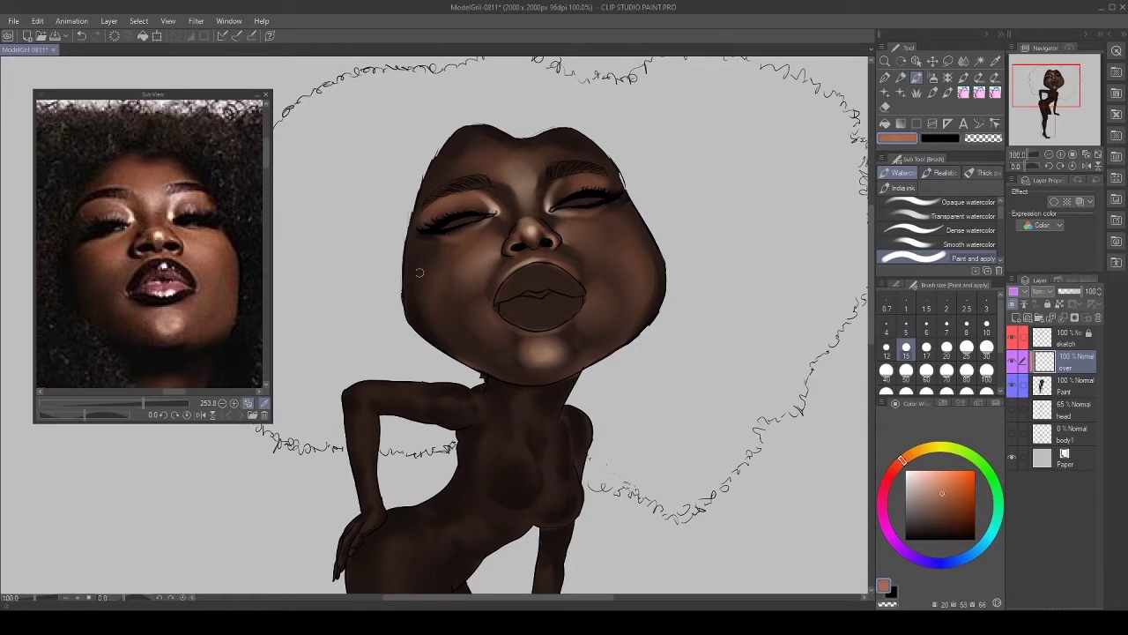
pyautogui.press(']')
pyautogui.press(']')
pyautogui.press(']')
pyautogui.press(']')
pyautogui.press(']')
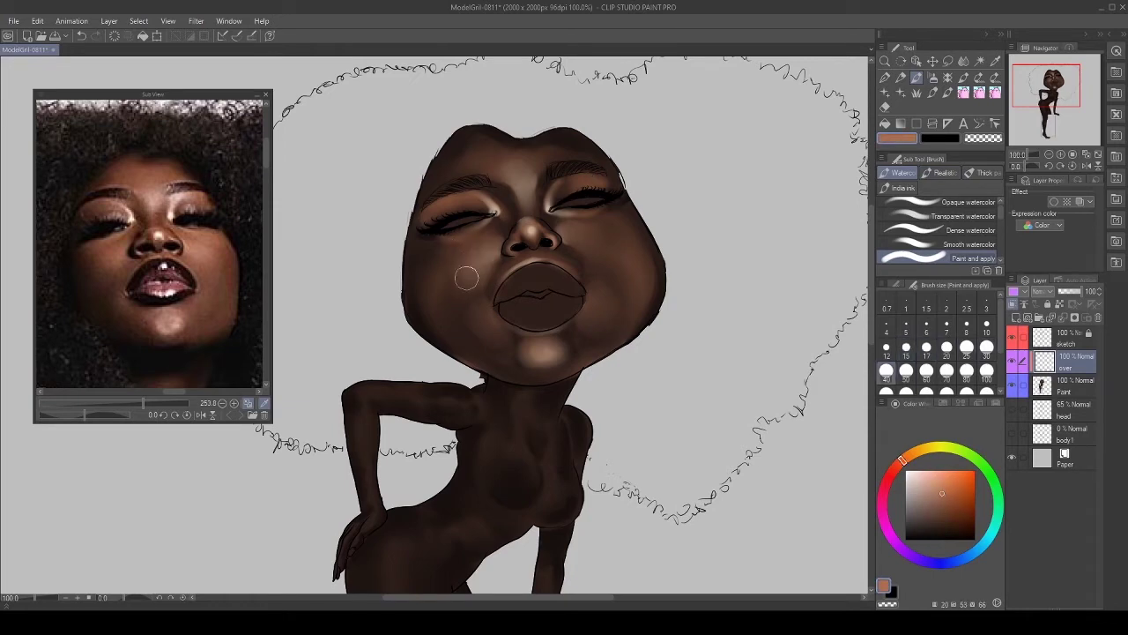
pyautogui.moveTo(479, 258)
pyautogui.mouseDown()
pyautogui.moveTo(460, 265)
pyautogui.moveTo(461, 278)
pyautogui.moveTo(477, 276)
pyautogui.mouseUp()
pyautogui.moveTo(589, 243)
pyautogui.mouseDown()
pyautogui.moveTo(574, 236)
pyautogui.moveTo(586, 252)
pyautogui.moveTo(605, 244)
pyautogui.moveTo(579, 233)
pyautogui.moveTo(592, 246)
pyautogui.moveTo(613, 239)
pyautogui.moveTo(616, 254)
pyautogui.mouseUp()
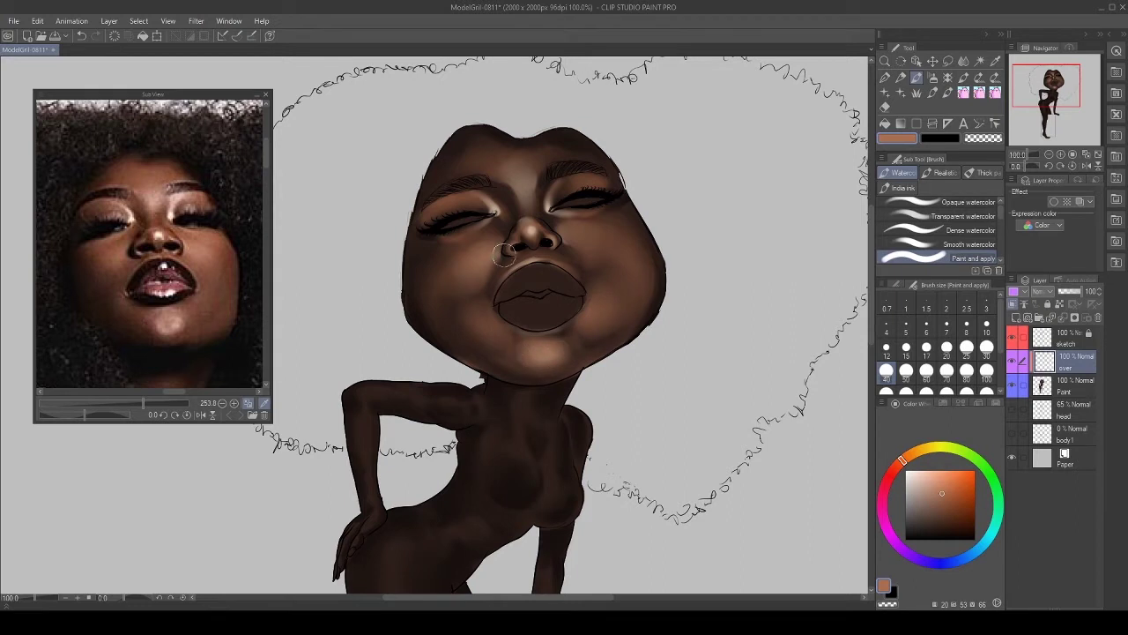
# Paint finer orange-brown highlights around the upper lip and beneath both eyes, reducing the brush to size 20 and 15.
pyautogui.press('p')
pyautogui.press('b')
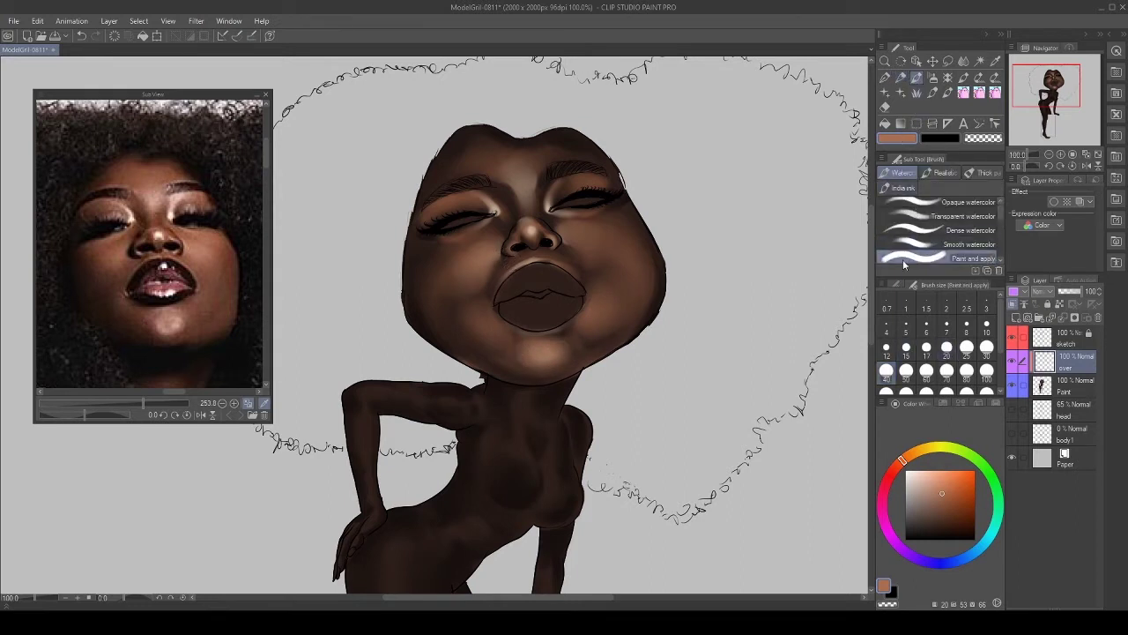
pyautogui.press('[')
pyautogui.press('[')
pyautogui.press('[')
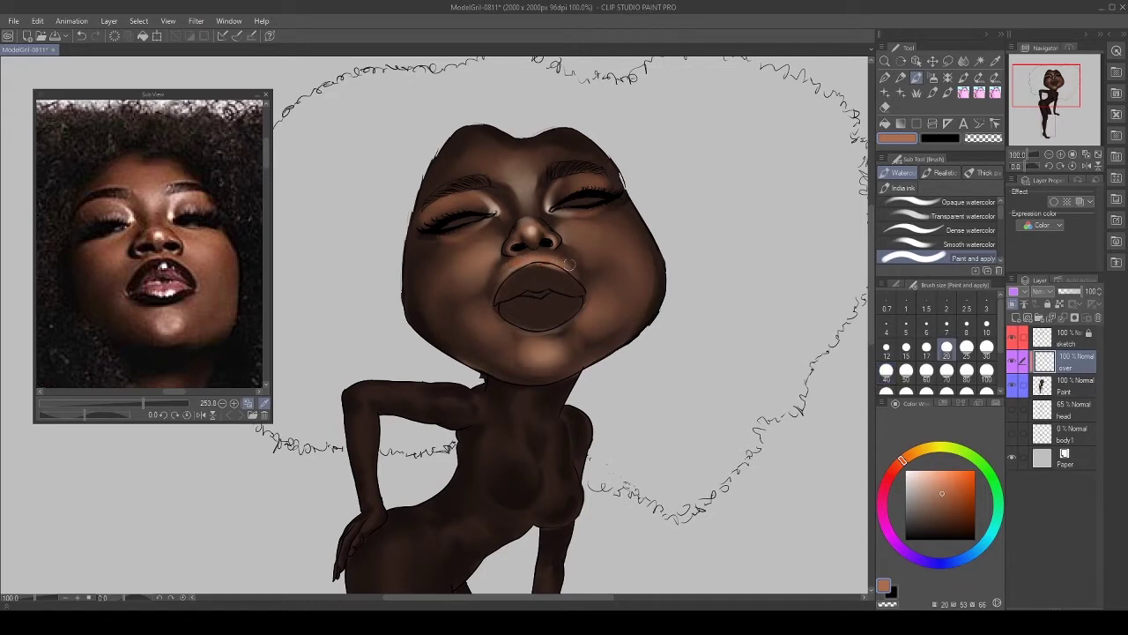
pyautogui.scroll(1, 536, 266)
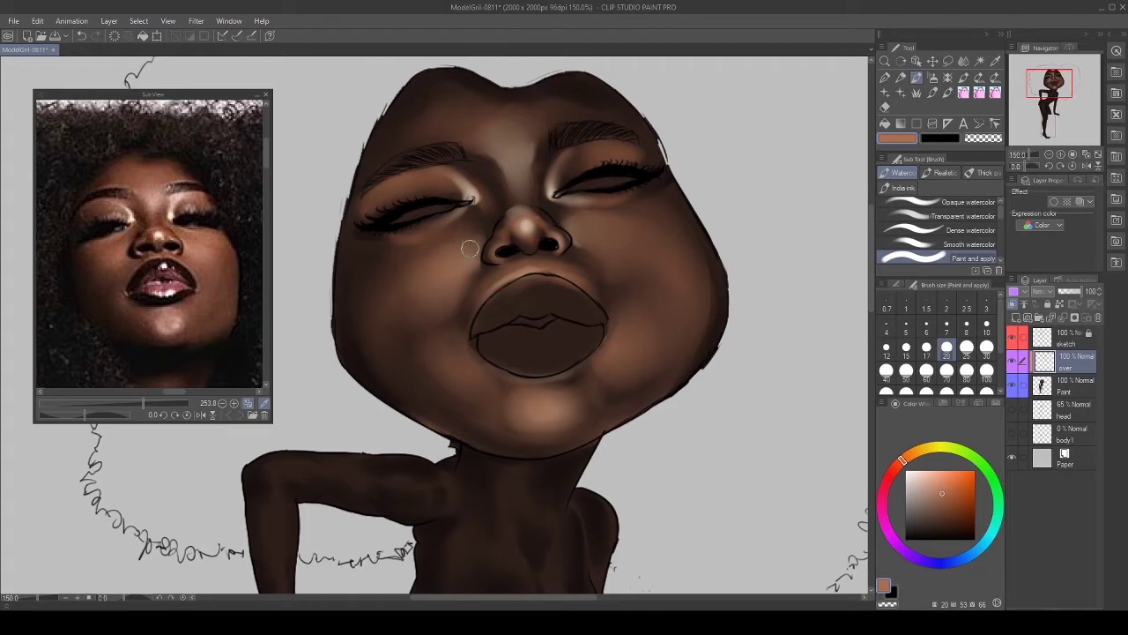
pyautogui.press('[')
pyautogui.moveTo(370, 240)
pyautogui.mouseDown()
pyautogui.moveTo(423, 228)
pyautogui.moveTo(414, 244)
pyautogui.mouseUp()
pyautogui.moveTo(586, 204)
pyautogui.mouseDown()
pyautogui.moveTo(650, 189)
pyautogui.moveTo(592, 204)
pyautogui.mouseUp()
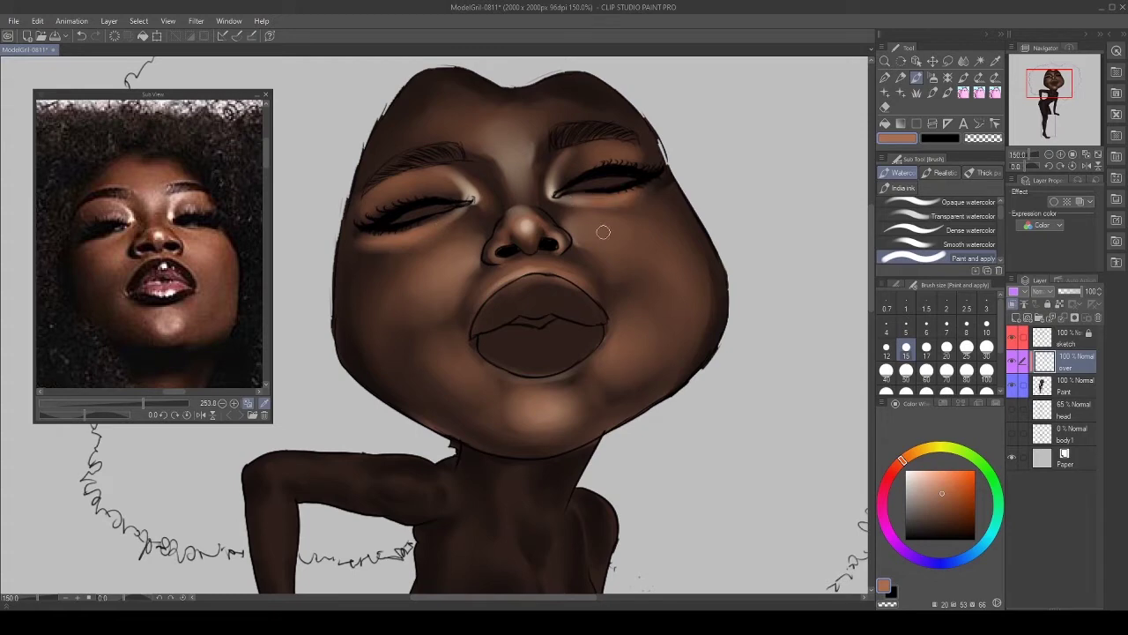
# Blend an orange-brown highlight down the forehead between the eyebrows with a size 30 brush.
pyautogui.press(']')
pyautogui.press(']')
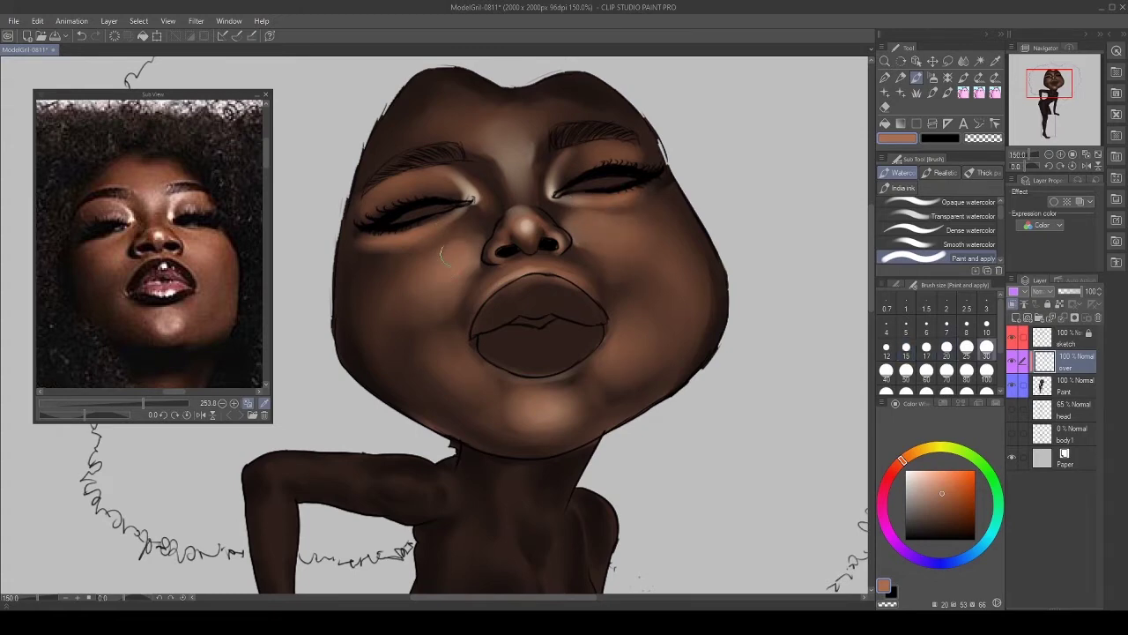
pyautogui.moveTo(514, 139)
pyautogui.mouseDown()
pyautogui.moveTo(538, 114)
pyautogui.moveTo(484, 137)
pyautogui.moveTo(494, 129)
pyautogui.moveTo(475, 121)
pyautogui.moveTo(516, 170)
pyautogui.mouseUp()
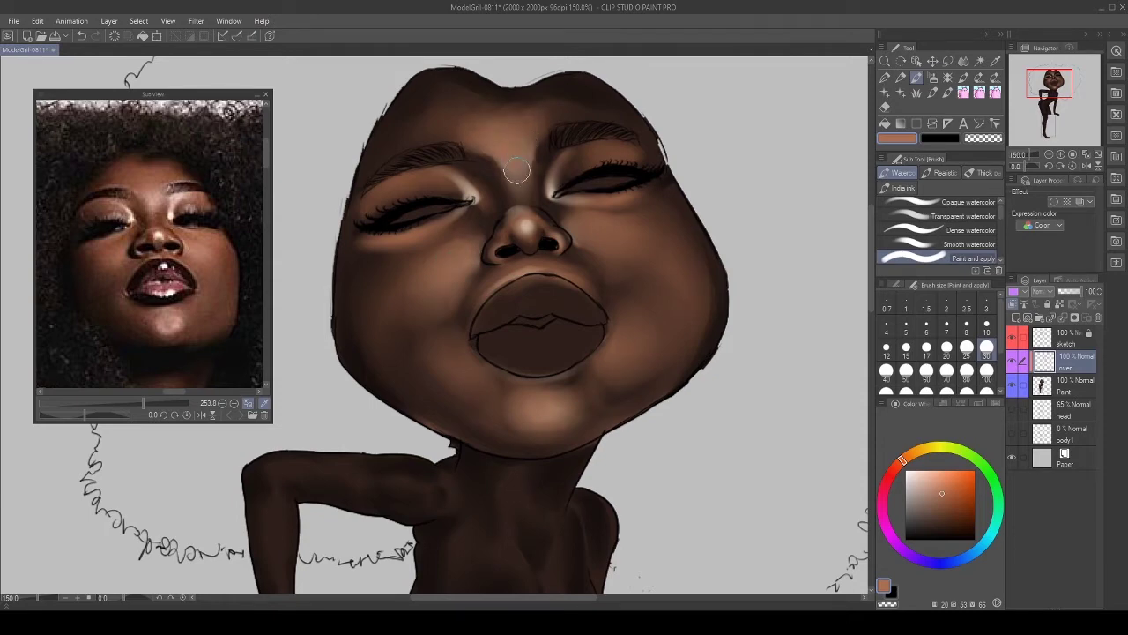
# Refine the highlight at the top of the nose tip with a size 10 brush.
pyautogui.press('[')
pyautogui.press('[')
pyautogui.press('[')
pyautogui.press('[')
pyautogui.press('[')
pyautogui.press('[')
pyautogui.moveTo(533, 216); pyautogui.dragTo(523, 205)
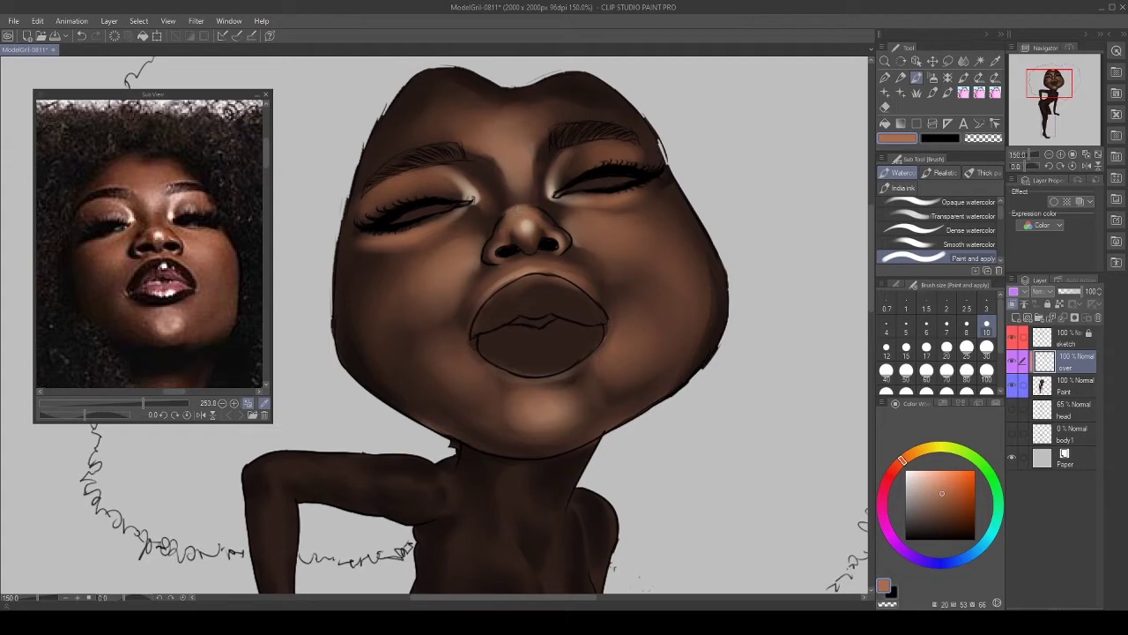
# Paint and blend an orange-brown highlight on the upper eyelid beneath the right-hand eyebrow, using brush sizes 12 and 17.
pyautogui.press(']')
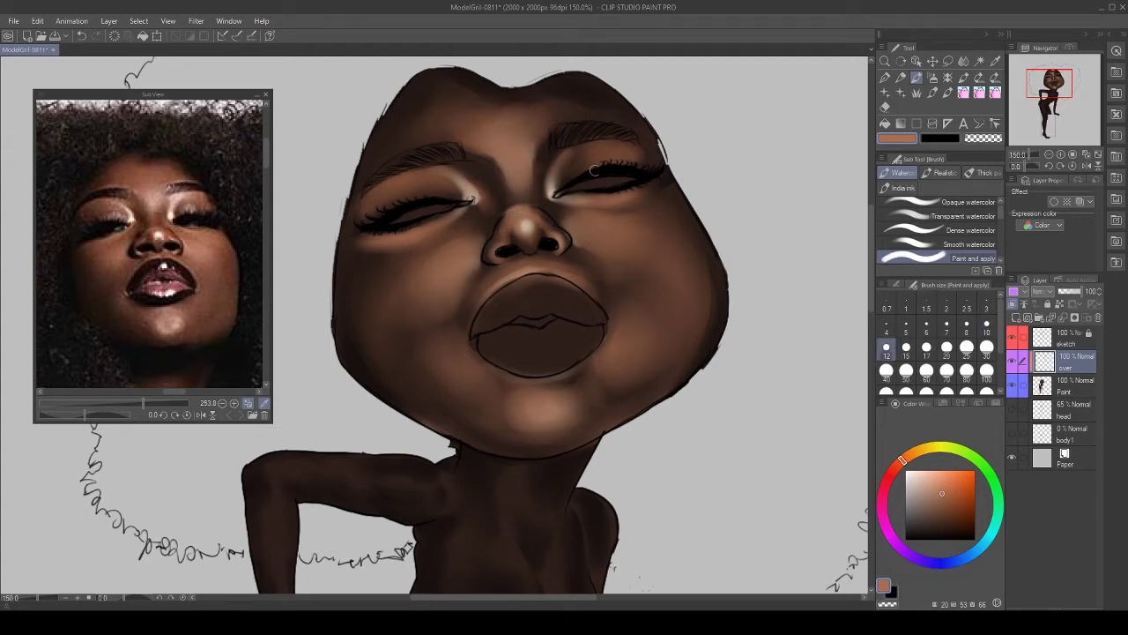
pyautogui.moveTo(609, 158)
pyautogui.mouseDown()
pyautogui.moveTo(630, 150)
pyautogui.moveTo(620, 155)
pyautogui.mouseUp()
pyautogui.press(']')
pyautogui.press(']')
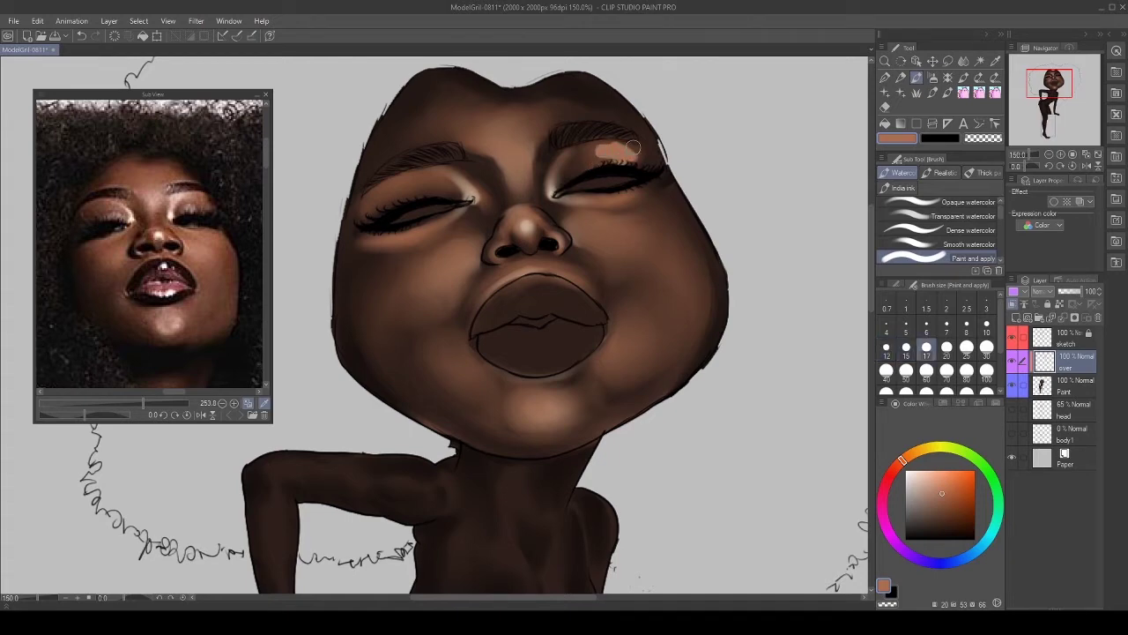
pyautogui.moveTo(619, 150); pyautogui.dragTo(625, 149)
# Shade the jawline and outer cheeks in dark brown, enlarging the brush from size 17 to 40.
pyautogui.click(935, 528)
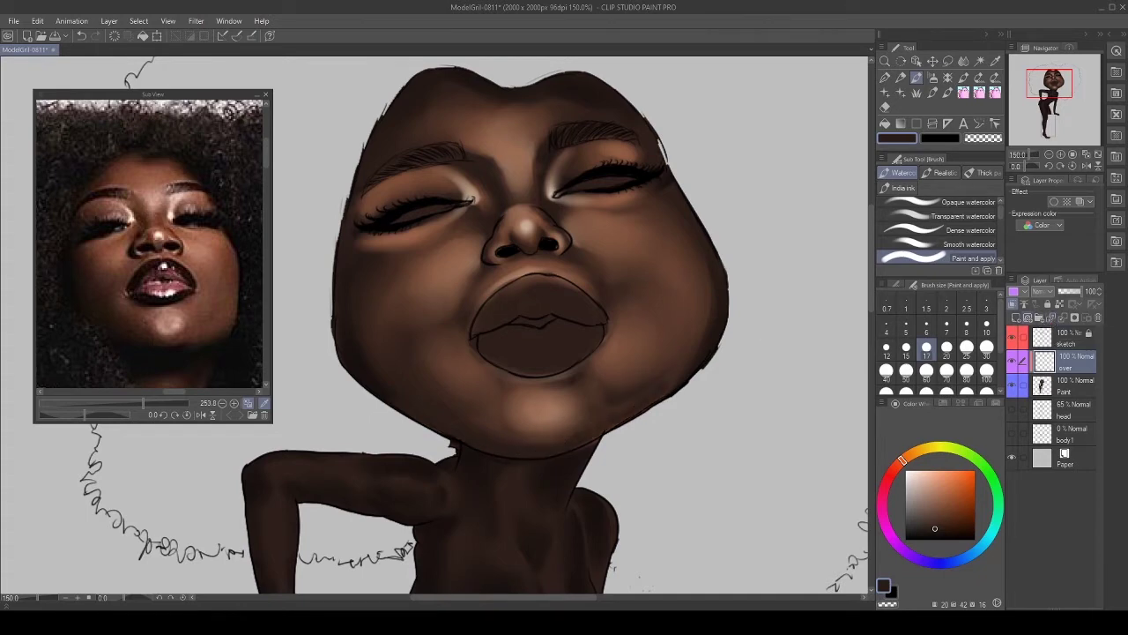
pyautogui.moveTo(525, 447)
pyautogui.mouseDown()
pyautogui.moveTo(642, 402)
pyautogui.moveTo(696, 342)
pyautogui.mouseUp()
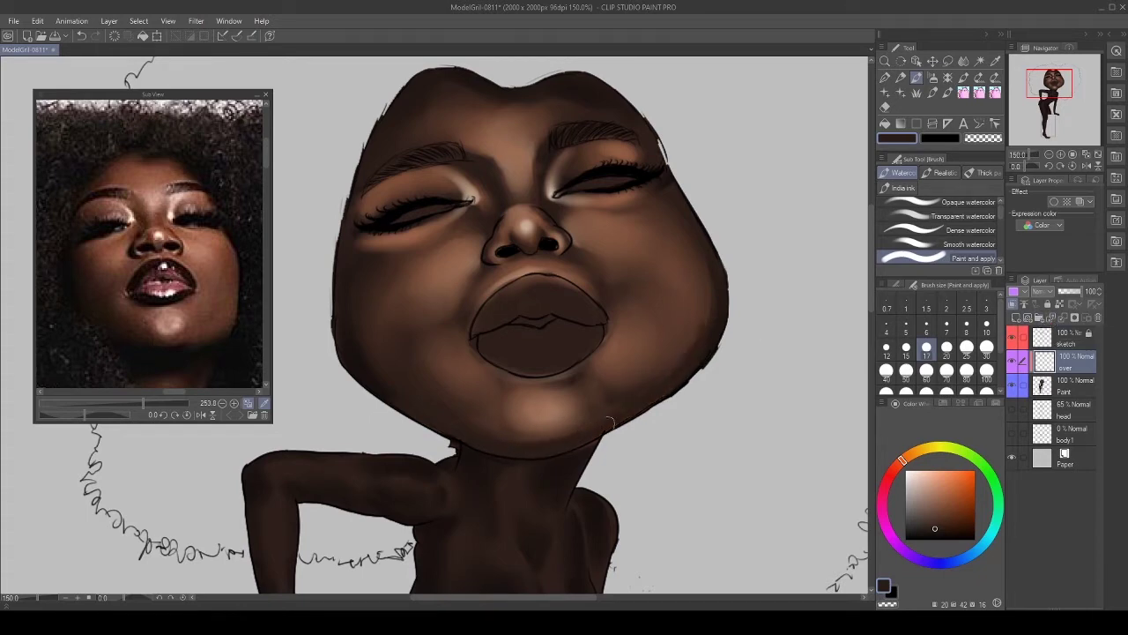
pyautogui.press(']')
pyautogui.press(']')
pyautogui.press(']')
pyautogui.press(']')
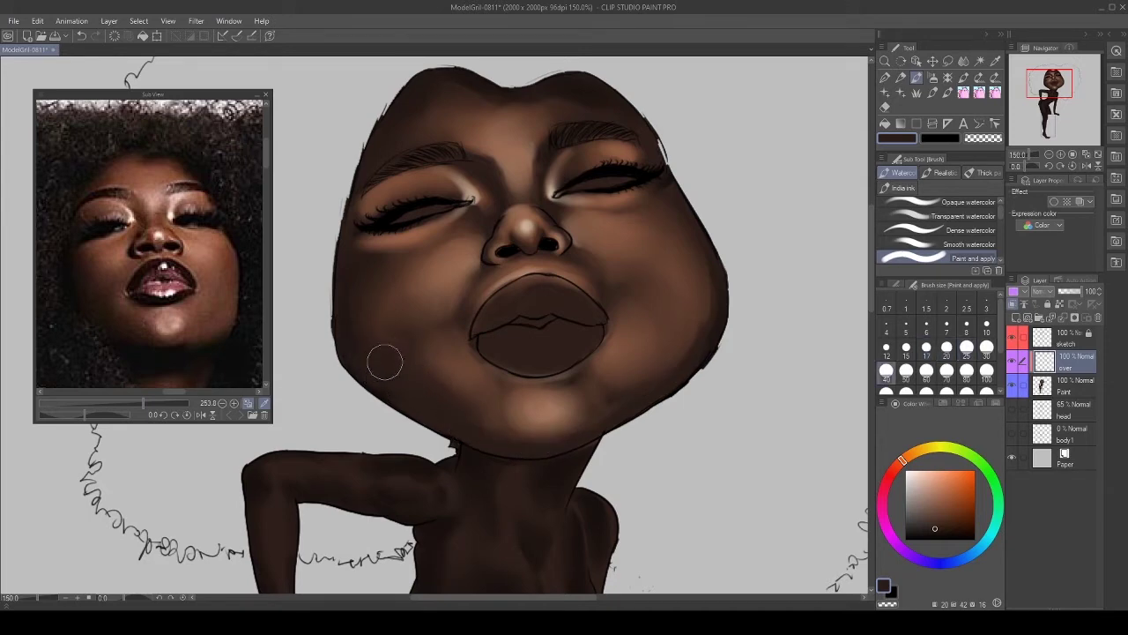
pyautogui.moveTo(667, 370)
pyautogui.mouseDown()
pyautogui.moveTo(704, 314)
pyautogui.moveTo(704, 303)
pyautogui.moveTo(685, 326)
pyautogui.moveTo(698, 312)
pyautogui.moveTo(685, 275)
pyautogui.moveTo(682, 344)
pyautogui.moveTo(706, 294)
pyautogui.moveTo(679, 340)
pyautogui.moveTo(686, 297)
pyautogui.mouseUp()
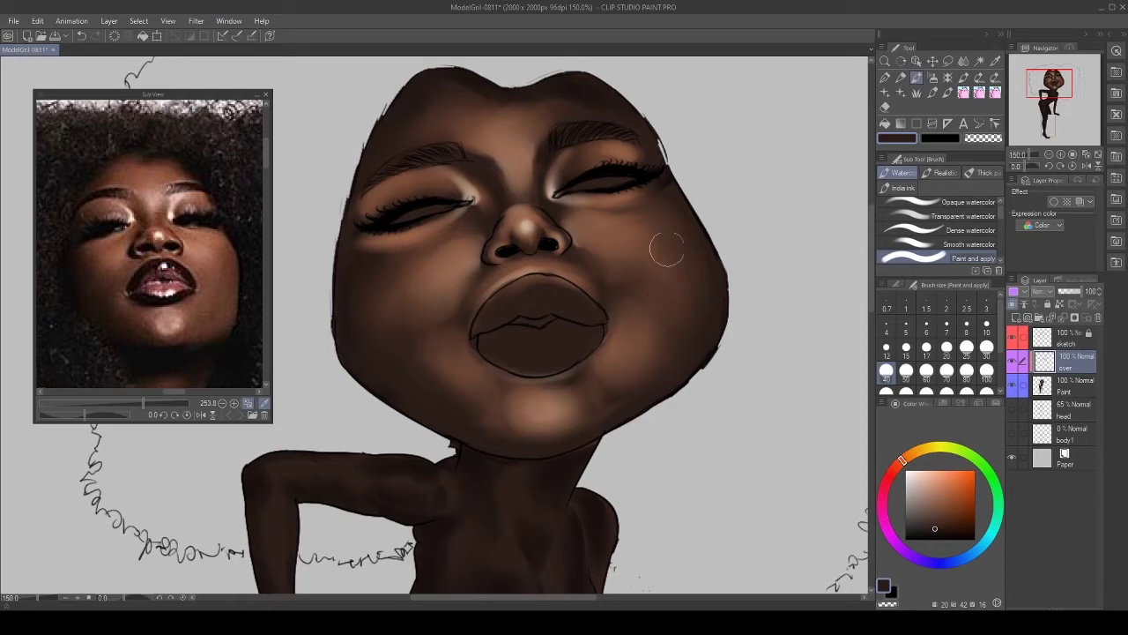
# Deepen the dark brown shadows along both sides of the nose with a size 12 brush.
pyautogui.press('[')
pyautogui.press('[')
pyautogui.press('[')
pyautogui.press('[')
pyautogui.press('[')
pyautogui.press('[')
pyautogui.press('[')
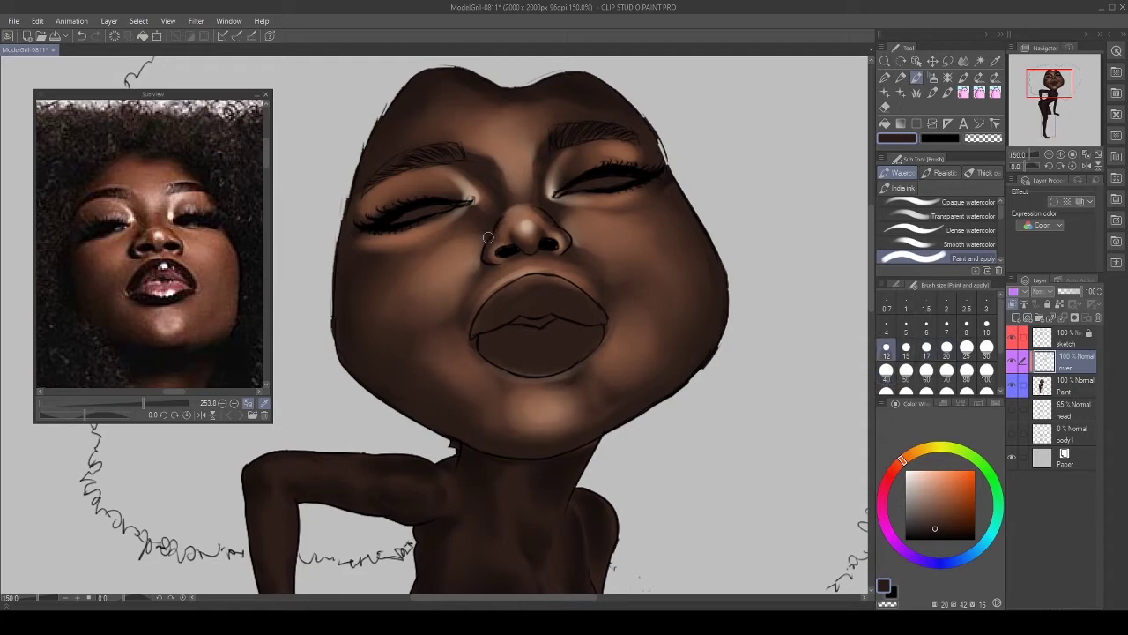
pyautogui.moveTo(484, 239); pyautogui.dragTo(478, 266)
pyautogui.moveTo(561, 229); pyautogui.dragTo(572, 242)
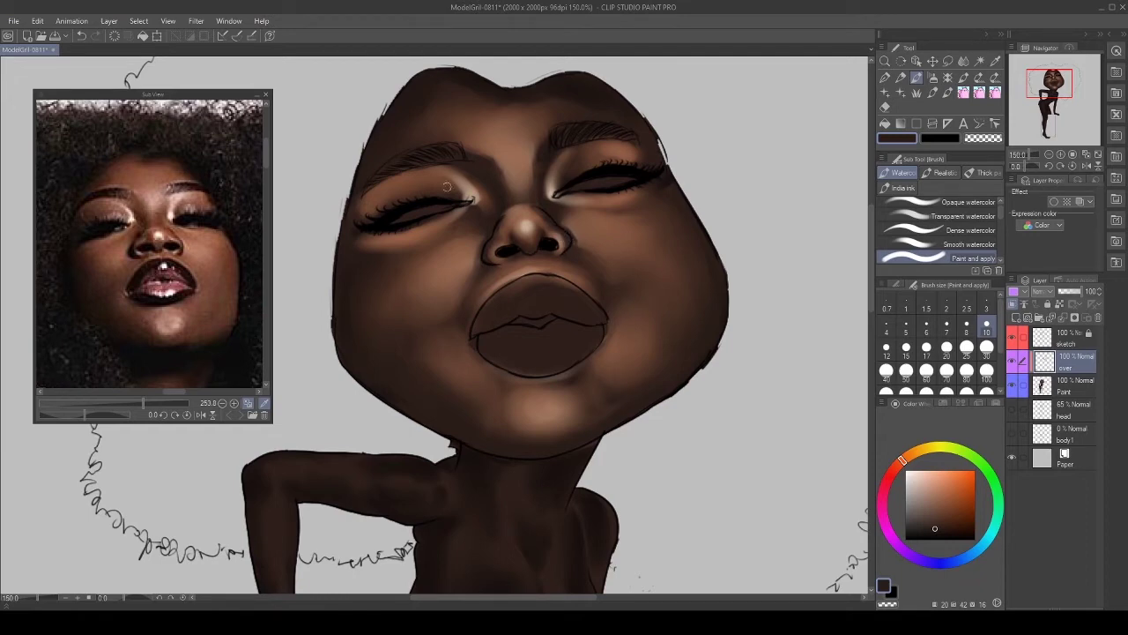
# Sample the mid-brown near the right-hand eyebrow and touch up the underside of the nose around the nostrils with a small brush.
pyautogui.keyDown('alt'); pyautogui.click(622, 141); pyautogui.keyUp('alt')
pyautogui.press('[')
pyautogui.press('[')
pyautogui.moveTo(491, 256); pyautogui.dragTo(510, 256)
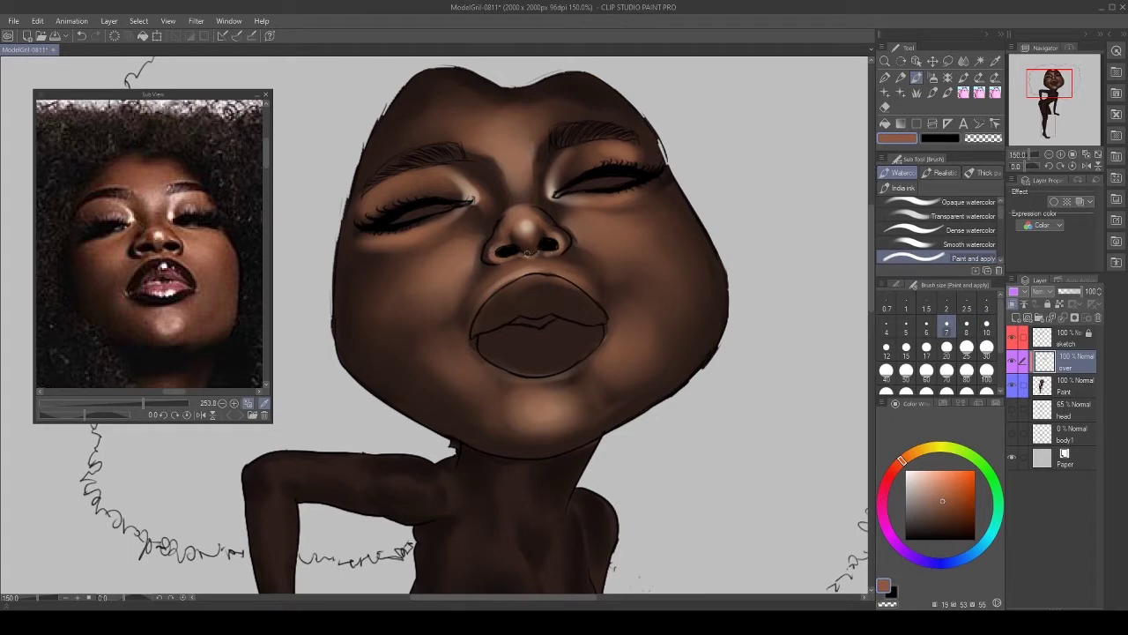
pyautogui.press(']')
pyautogui.press(']')
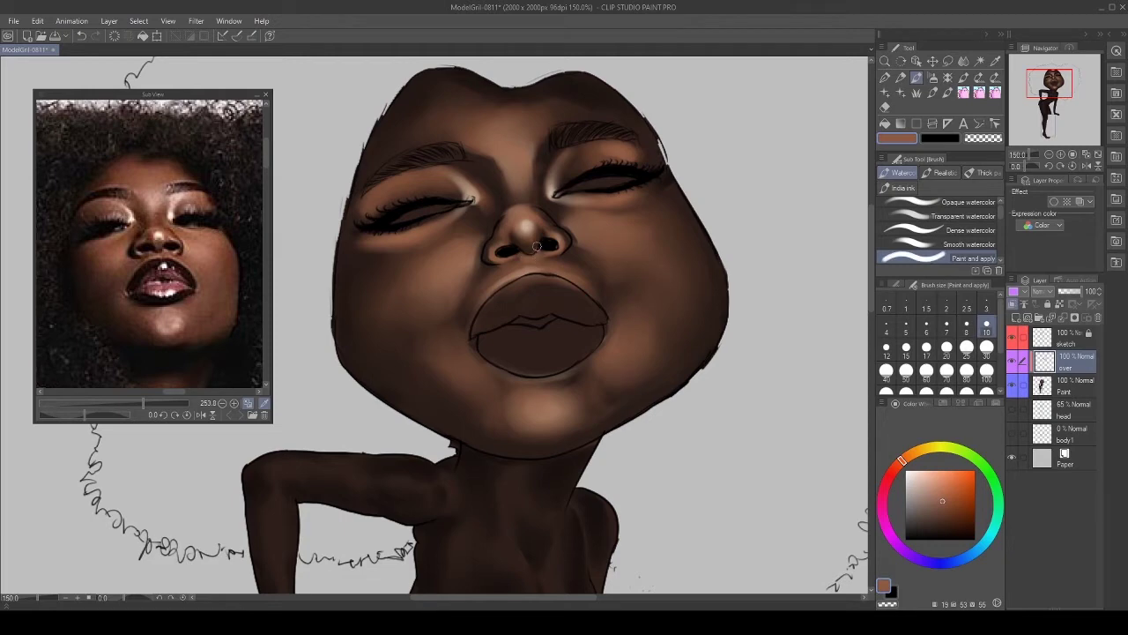
pyautogui.press('[')
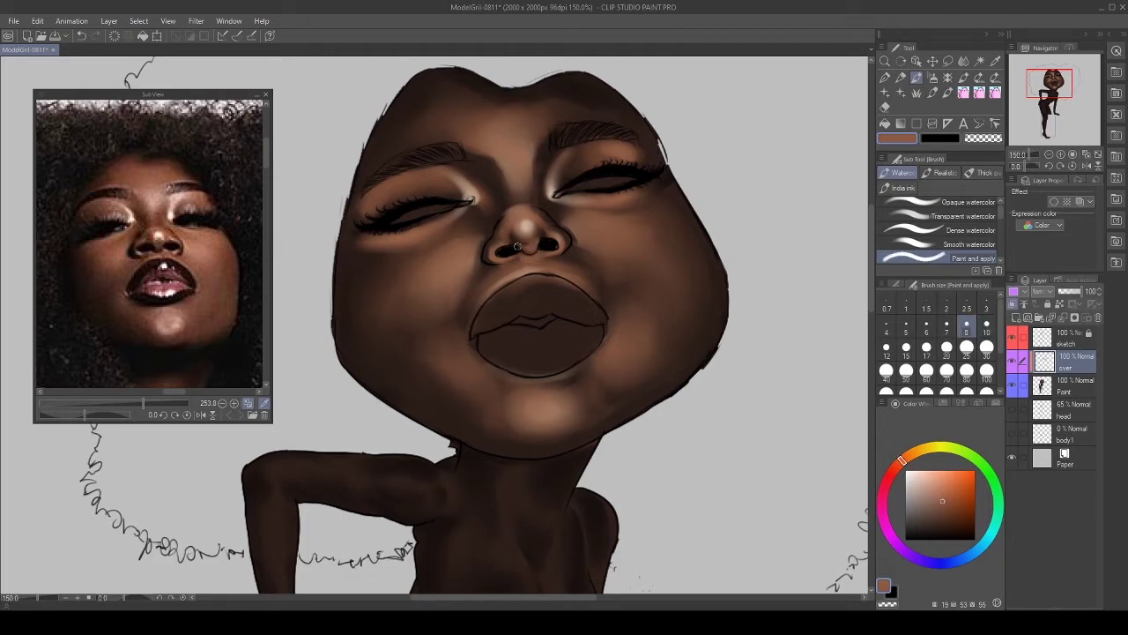
pyautogui.press(']')
pyautogui.press(']')
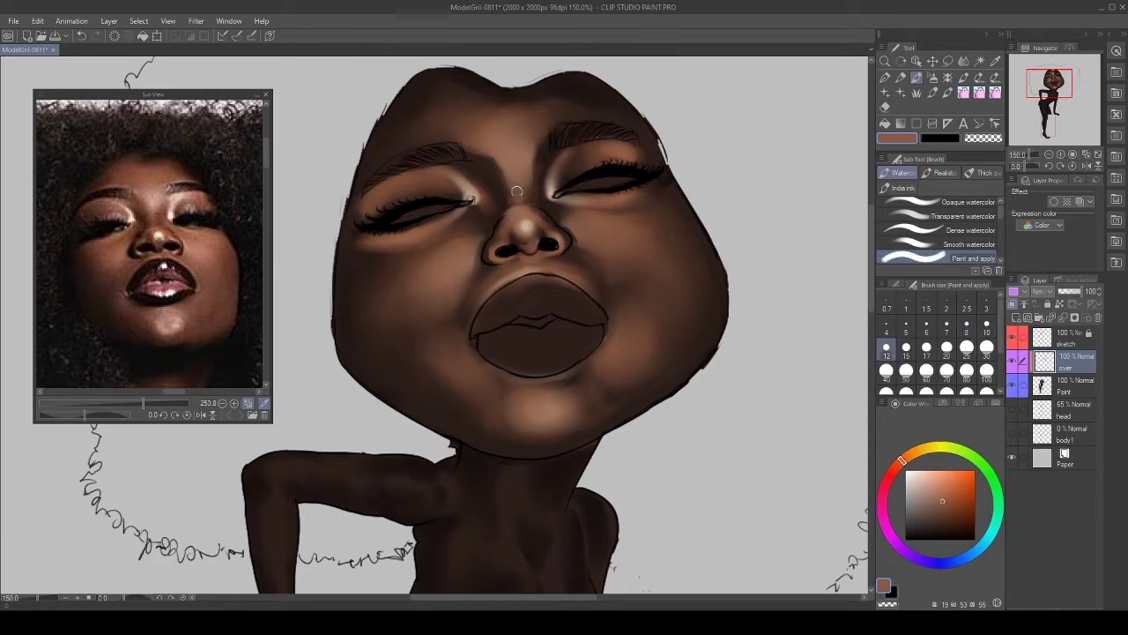
# Add light orange highlights to the nose tip and nostril wing with a size 7 brush.
pyautogui.click(937, 481)
pyautogui.press('[')
pyautogui.press('[')
pyautogui.press('[')
pyautogui.moveTo(532, 206); pyautogui.dragTo(498, 226)
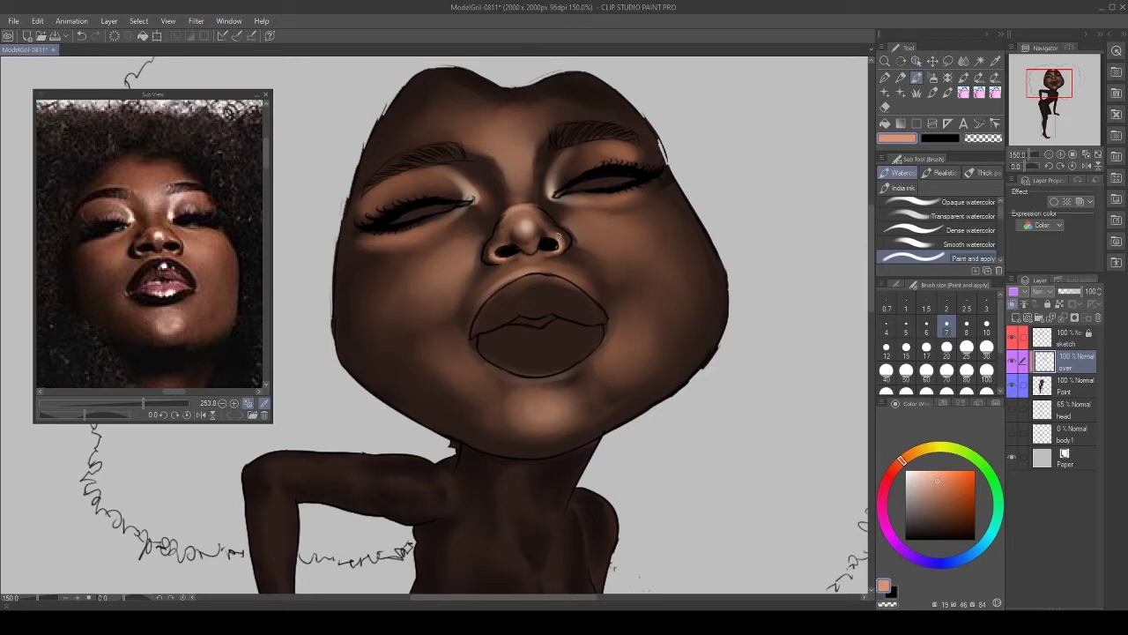
# Fill the whites of both eyes with pure white.
pyautogui.click(907, 472)
pyautogui.moveTo(427, 211); pyautogui.dragTo(400, 221)
pyautogui.moveTo(446, 207); pyautogui.dragTo(428, 214)
pyautogui.moveTo(610, 181)
pyautogui.mouseDown()
pyautogui.moveTo(572, 188)
pyautogui.moveTo(594, 185)
pyautogui.mouseUp()
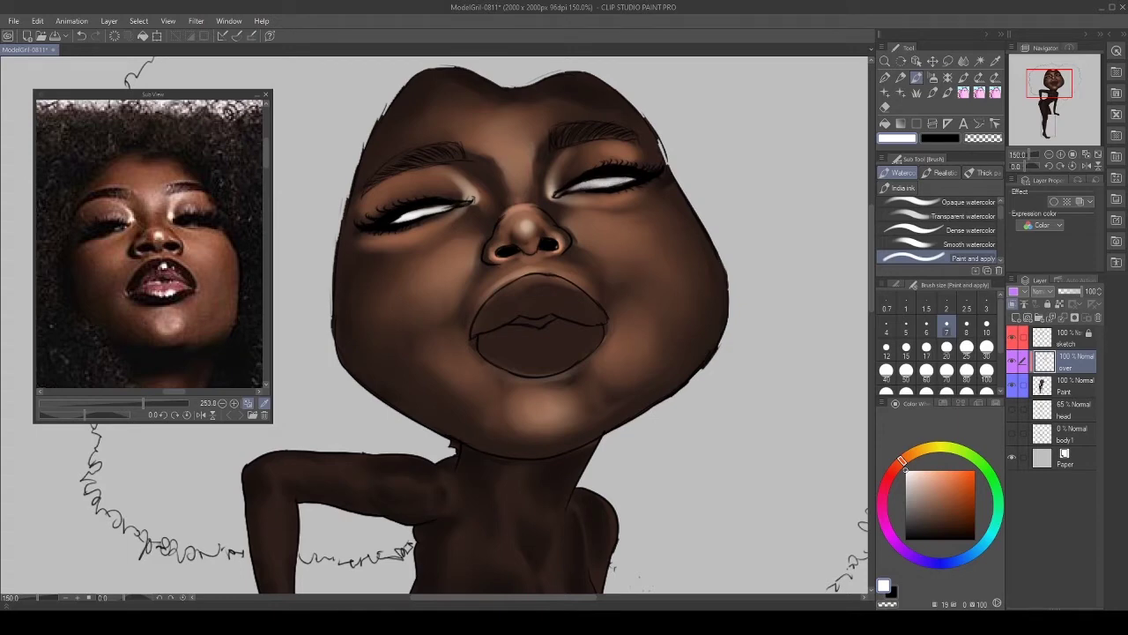
# Paint black irises in both eyes and add small white catchlights.
pyautogui.moveTo(922, 510); pyautogui.dragTo(937, 537)
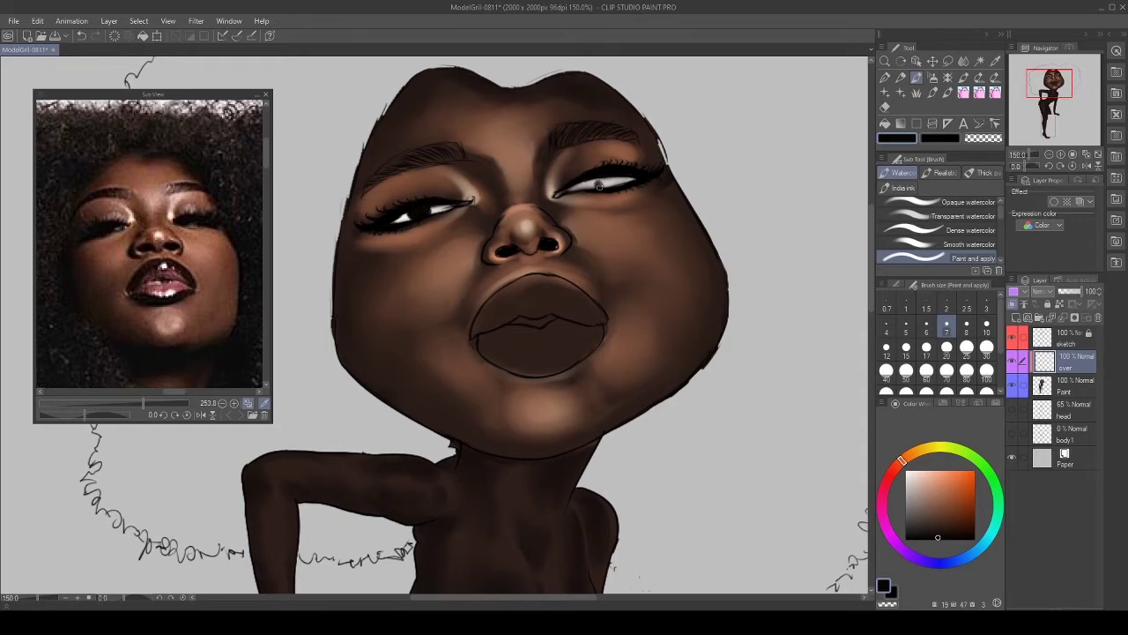
pyautogui.moveTo(600, 180); pyautogui.dragTo(599, 181)
pyautogui.keyDown('alt'); pyautogui.click(420, 212); pyautogui.keyUp('alt')
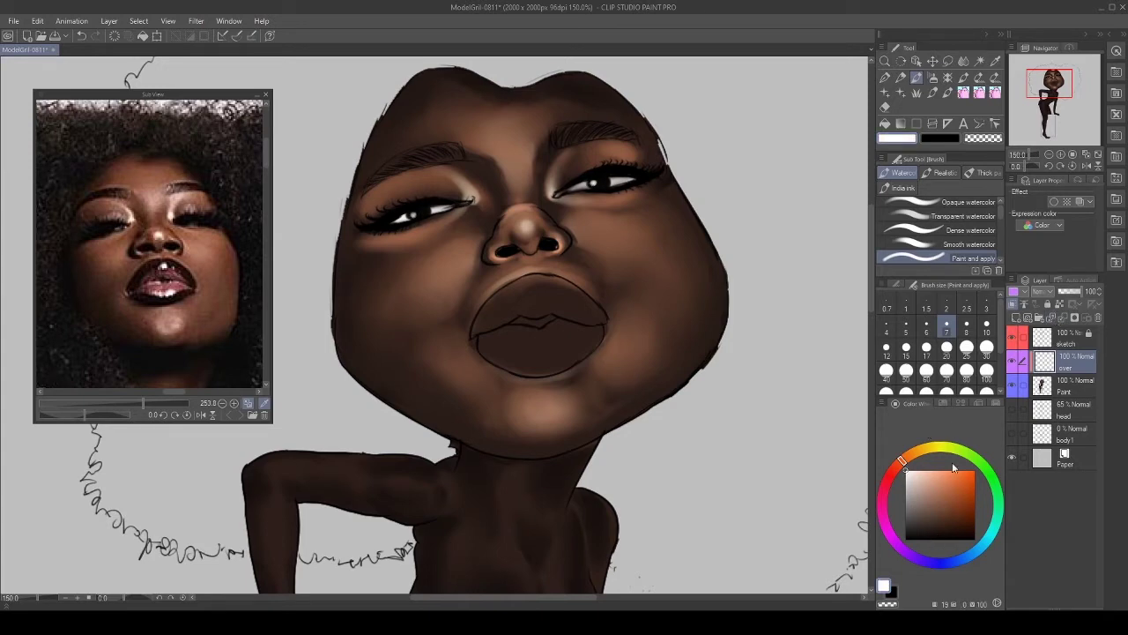
# Shade the eye whites and strengthen the nose contour in near-black, varying the brush between sizes 7 and 15.
pyautogui.click(913, 537)
pyautogui.click(885, 347)
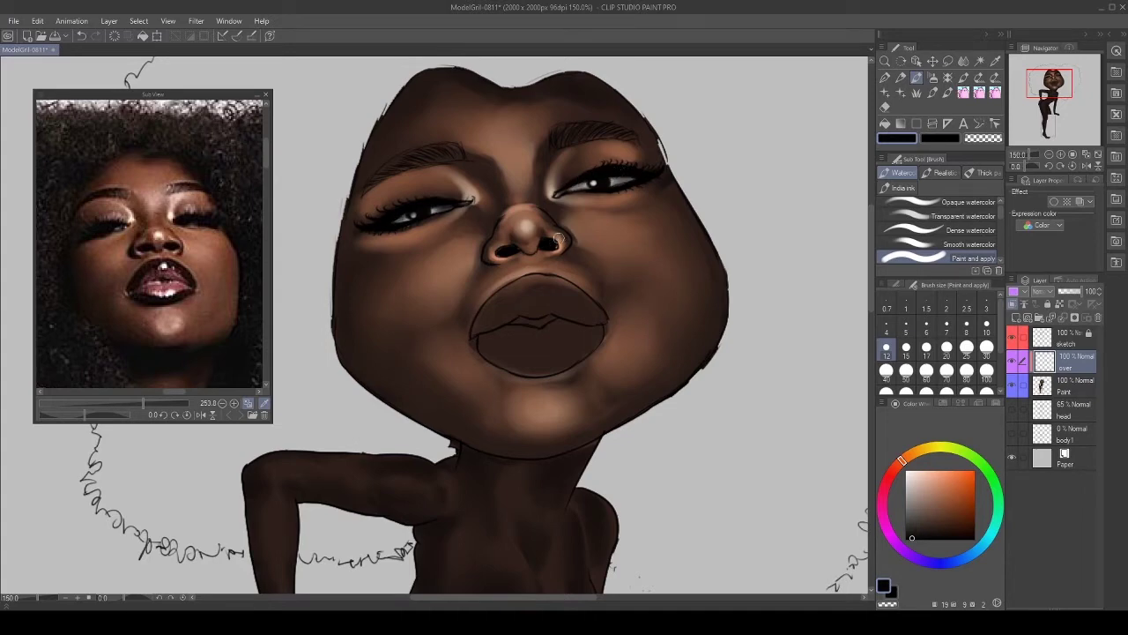
pyautogui.press('[')
pyautogui.press('[')
pyautogui.press('[')
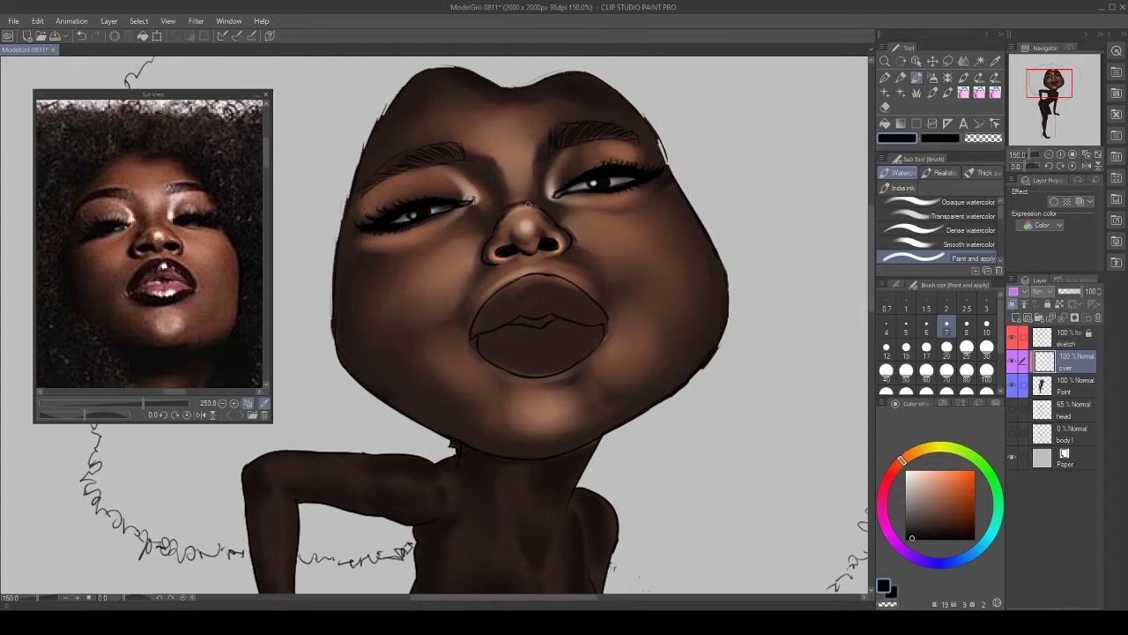
pyautogui.press(']')
pyautogui.press(']')
pyautogui.press(']')
pyautogui.press(']')
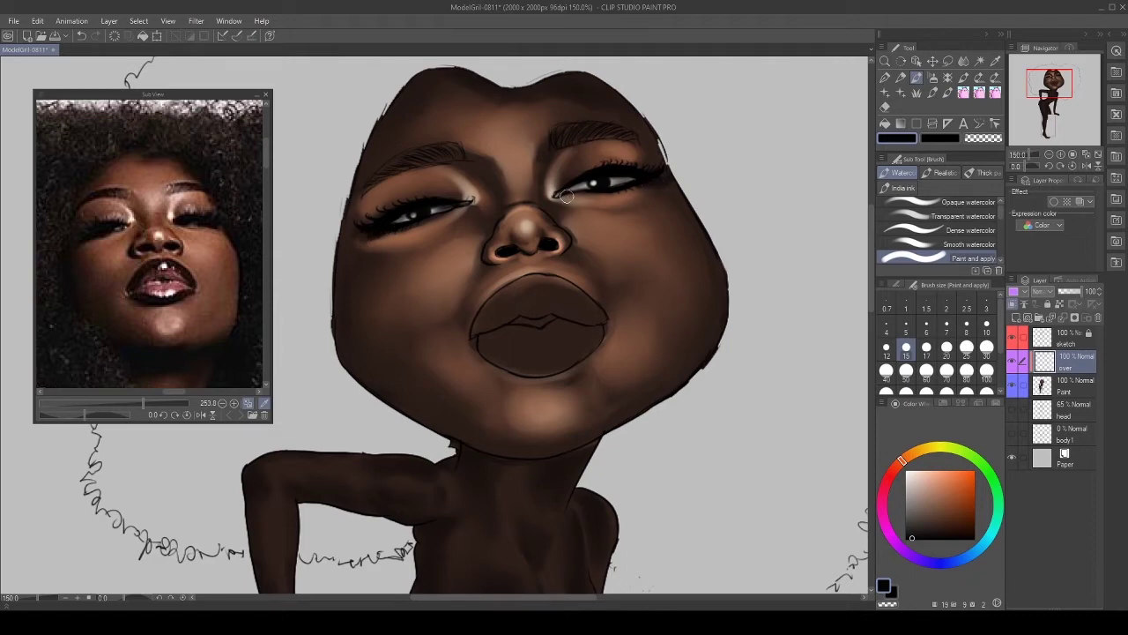
# Darken the lower lash lines of both eyes in near-black with a size 8 brush.
pyautogui.press('[')
pyautogui.press('[')
pyautogui.press('[')
pyautogui.moveTo(558, 197); pyautogui.dragTo(606, 192)
pyautogui.moveTo(459, 207); pyautogui.dragTo(434, 219)
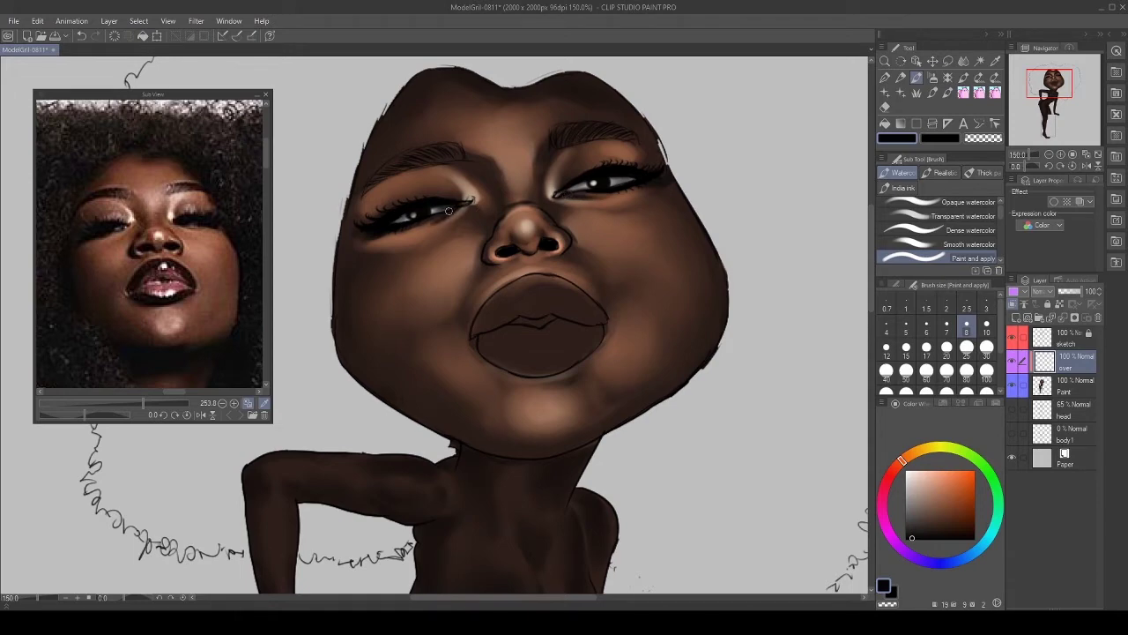
# Sample the forehead's brown and paint highlights along the upper edges of both eyebrows.
pyautogui.keyDown('alt'); pyautogui.click(520, 139); pyautogui.keyUp('alt')
pyautogui.moveTo(463, 144); pyautogui.dragTo(401, 148)
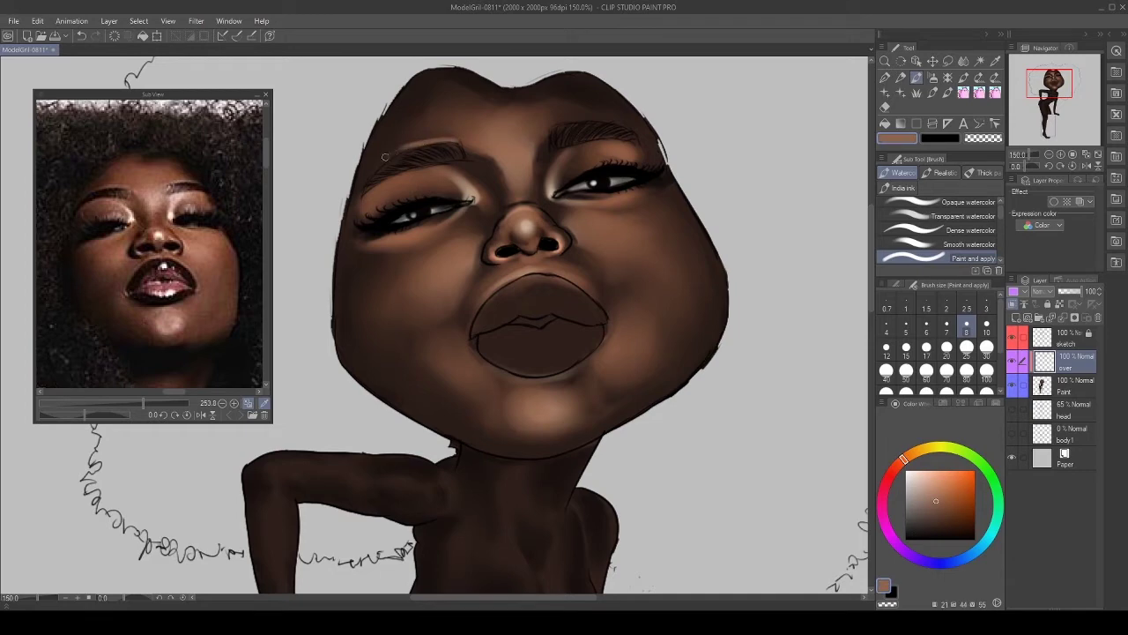
pyautogui.moveTo(543, 138); pyautogui.dragTo(573, 118)
pyautogui.moveTo(543, 139); pyautogui.dragTo(564, 121)
# Fill both lips with a dark wine red using a size 15 brush.
pyautogui.click(893, 478)
pyautogui.click(961, 515)
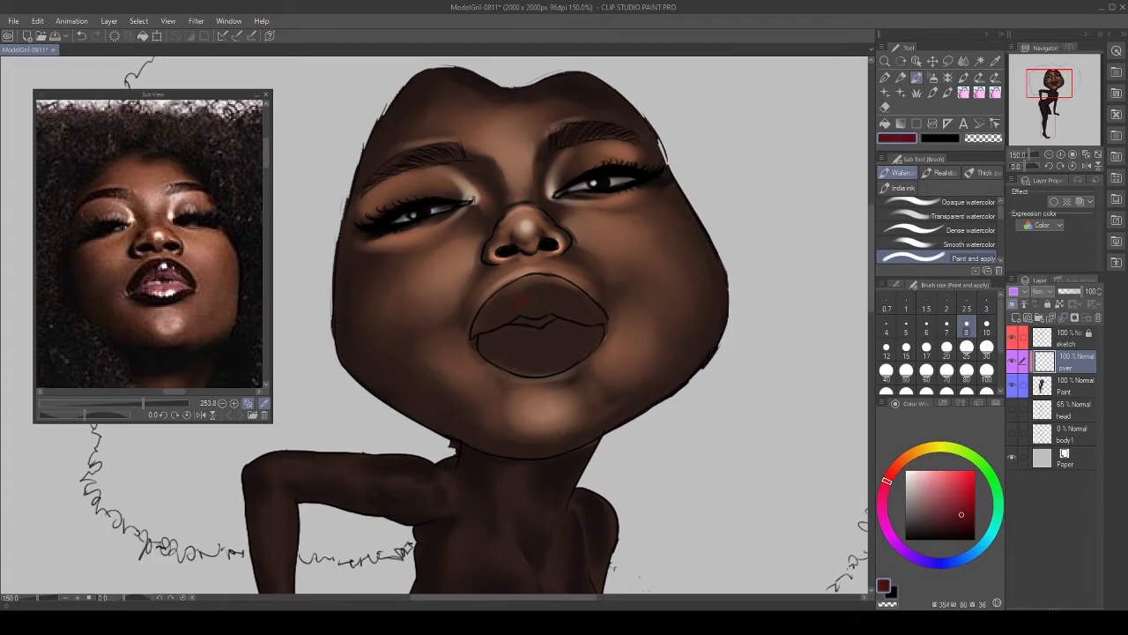
pyautogui.click(946, 524)
pyautogui.click(906, 347)
pyautogui.moveTo(505, 314)
pyautogui.mouseDown()
pyautogui.moveTo(520, 293)
pyautogui.moveTo(484, 317)
pyautogui.moveTo(511, 363)
pyautogui.moveTo(507, 356)
pyautogui.mouseUp()
pyautogui.moveTo(509, 291)
pyautogui.mouseDown()
pyautogui.moveTo(539, 281)
pyautogui.moveTo(487, 310)
pyautogui.mouseUp()
pyautogui.moveTo(546, 289)
pyautogui.mouseDown()
pyautogui.moveTo(582, 301)
pyautogui.moveTo(566, 328)
pyautogui.moveTo(581, 327)
pyautogui.moveTo(521, 364)
pyautogui.moveTo(560, 363)
pyautogui.moveTo(600, 328)
pyautogui.mouseUp()
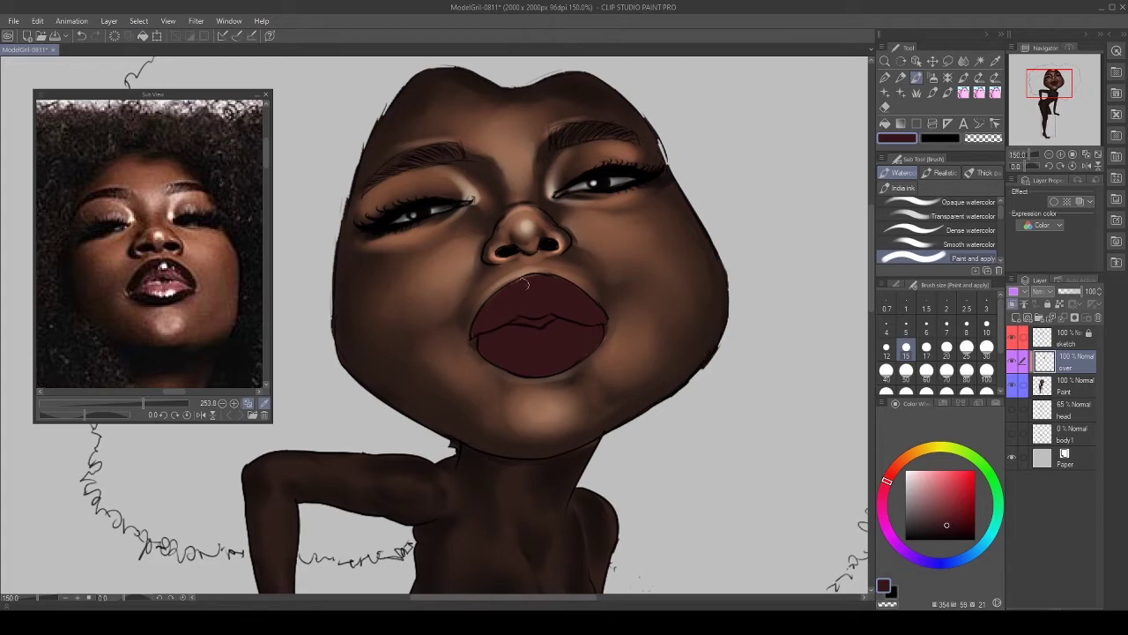
# Shade the upper and lower lips with a deeper, near-black red, darkening their outer edges.
pyautogui.click(948, 529)
pyautogui.moveTo(495, 322)
pyautogui.mouseDown()
pyautogui.moveTo(472, 334)
pyautogui.moveTo(503, 296)
pyautogui.moveTo(538, 284)
pyautogui.moveTo(595, 314)
pyautogui.moveTo(526, 290)
pyautogui.moveTo(500, 301)
pyautogui.moveTo(592, 316)
pyautogui.moveTo(539, 297)
pyautogui.mouseUp()
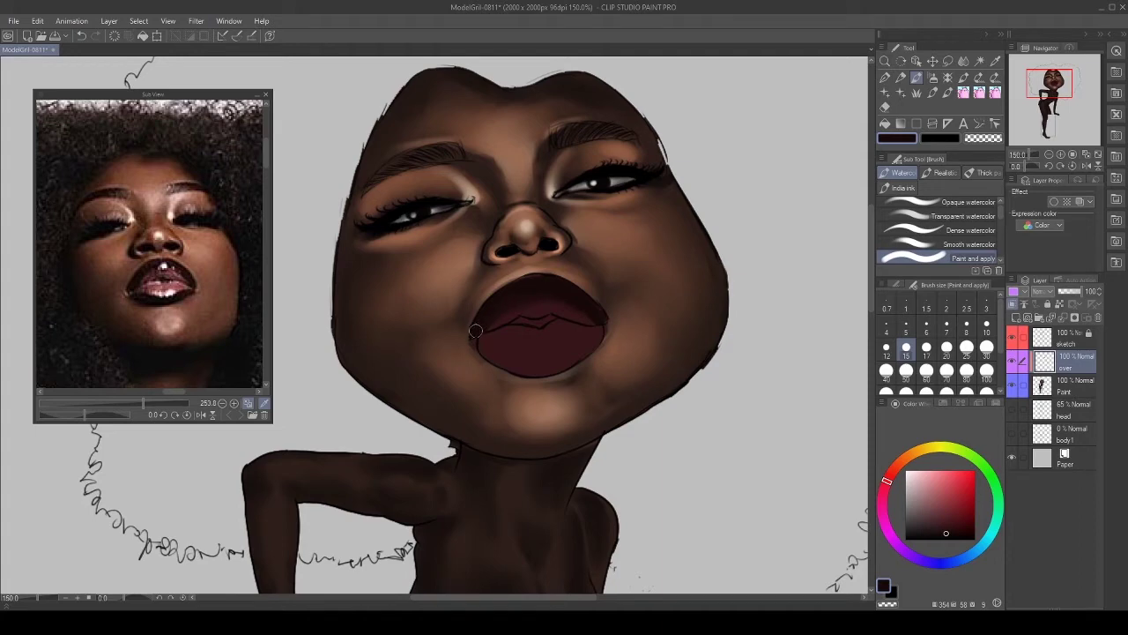
pyautogui.moveTo(518, 352)
pyautogui.mouseDown()
pyautogui.moveTo(560, 358)
pyautogui.moveTo(527, 369)
pyautogui.moveTo(547, 366)
pyautogui.moveTo(502, 358)
pyautogui.moveTo(571, 357)
pyautogui.moveTo(589, 342)
pyautogui.moveTo(542, 364)
pyautogui.moveTo(484, 345)
pyautogui.moveTo(525, 360)
pyautogui.mouseUp()
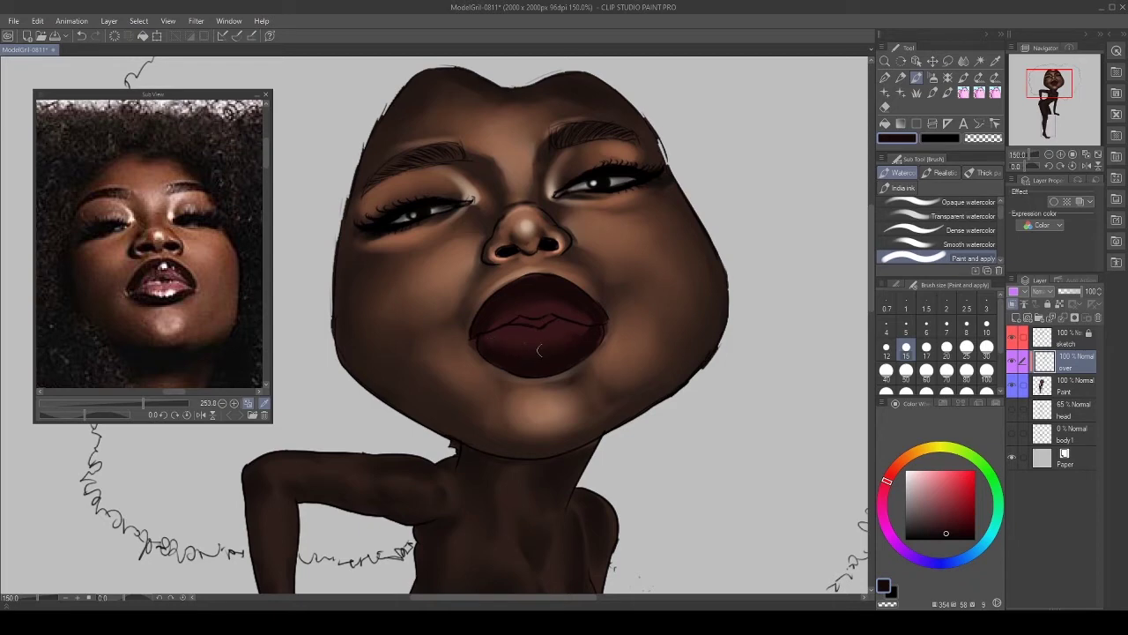
# Refine the parting line between the lips with a size 8 brush and darken their outer edges in near-black at size 12.
pyautogui.press('[')
pyautogui.press('[')
pyautogui.press('[')
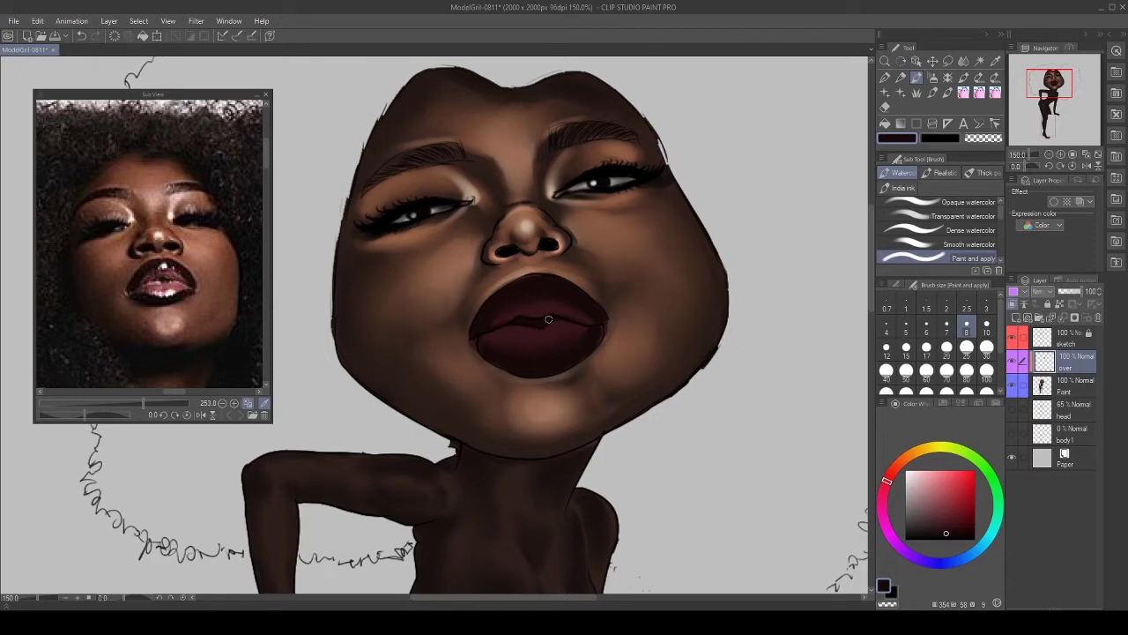
pyautogui.click(938, 540)
pyautogui.press(']')
pyautogui.press(']')
pyautogui.moveTo(541, 284); pyautogui.dragTo(518, 287)
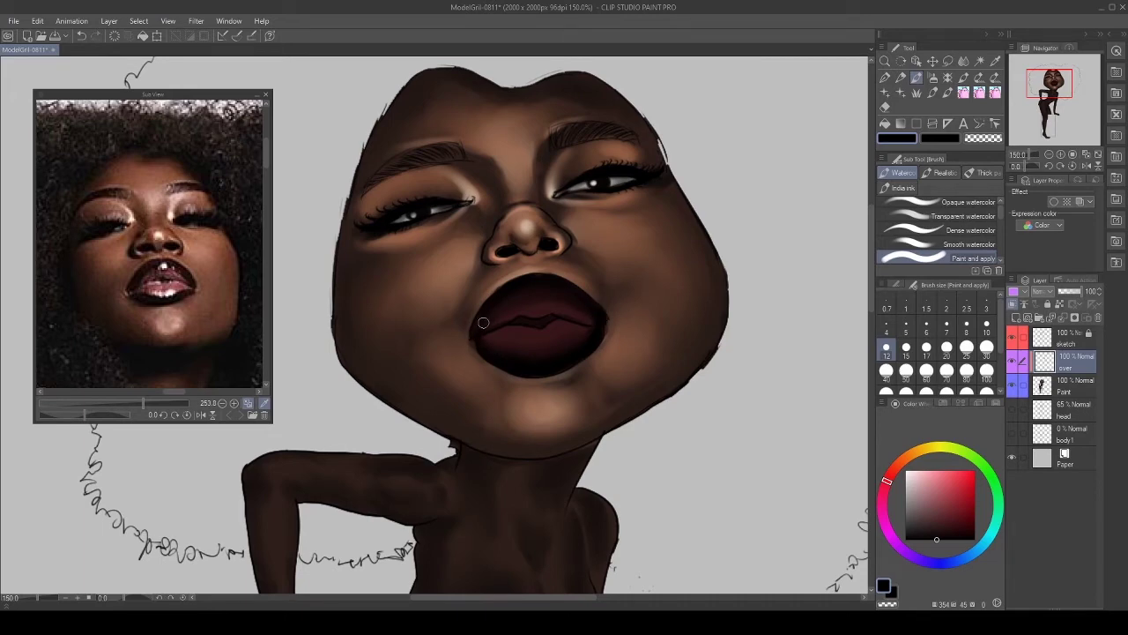
# Paint dusty pink over the centres of both lips at size 12, and add fine creases with size 8 and 7 brushes.
pyautogui.click(941, 482)
pyautogui.moveTo(520, 335)
pyautogui.mouseDown()
pyautogui.moveTo(552, 330)
pyautogui.moveTo(517, 336)
pyautogui.moveTo(564, 328)
pyautogui.moveTo(514, 332)
pyautogui.moveTo(534, 342)
pyautogui.moveTo(564, 331)
pyautogui.moveTo(508, 332)
pyautogui.moveTo(567, 327)
pyautogui.moveTo(505, 334)
pyautogui.moveTo(560, 330)
pyautogui.moveTo(526, 305)
pyautogui.moveTo(542, 307)
pyautogui.moveTo(514, 306)
pyautogui.moveTo(555, 305)
pyautogui.moveTo(506, 313)
pyautogui.moveTo(566, 309)
pyautogui.moveTo(510, 305)
pyautogui.moveTo(574, 315)
pyautogui.moveTo(539, 305)
pyautogui.moveTo(555, 297)
pyautogui.moveTo(512, 333)
pyautogui.mouseUp()
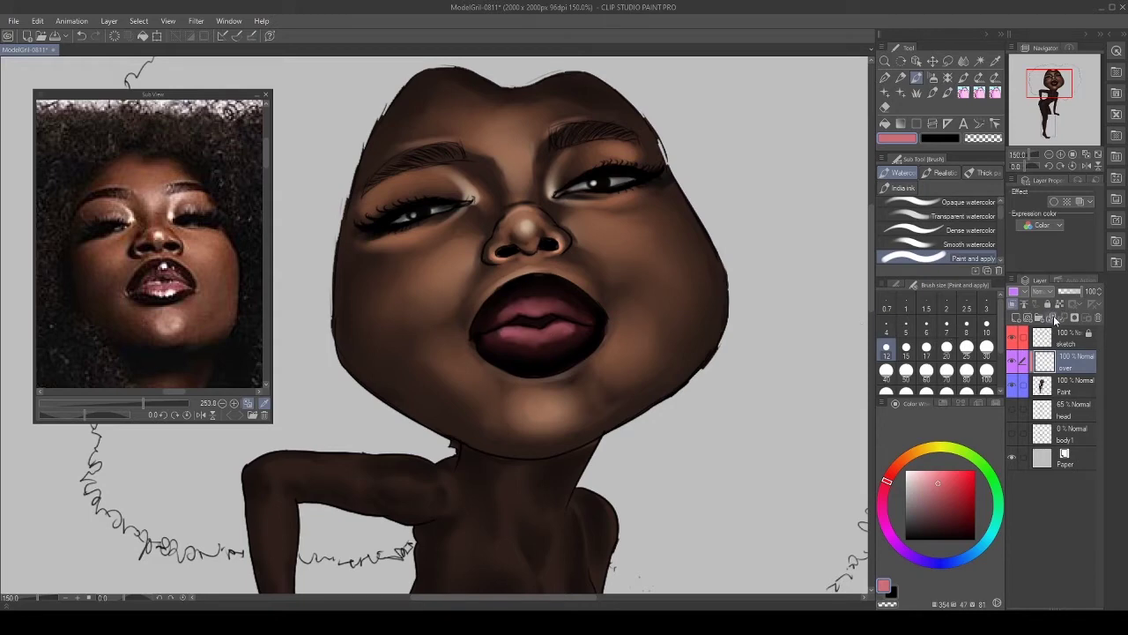
pyautogui.press('[')
pyautogui.press('[')
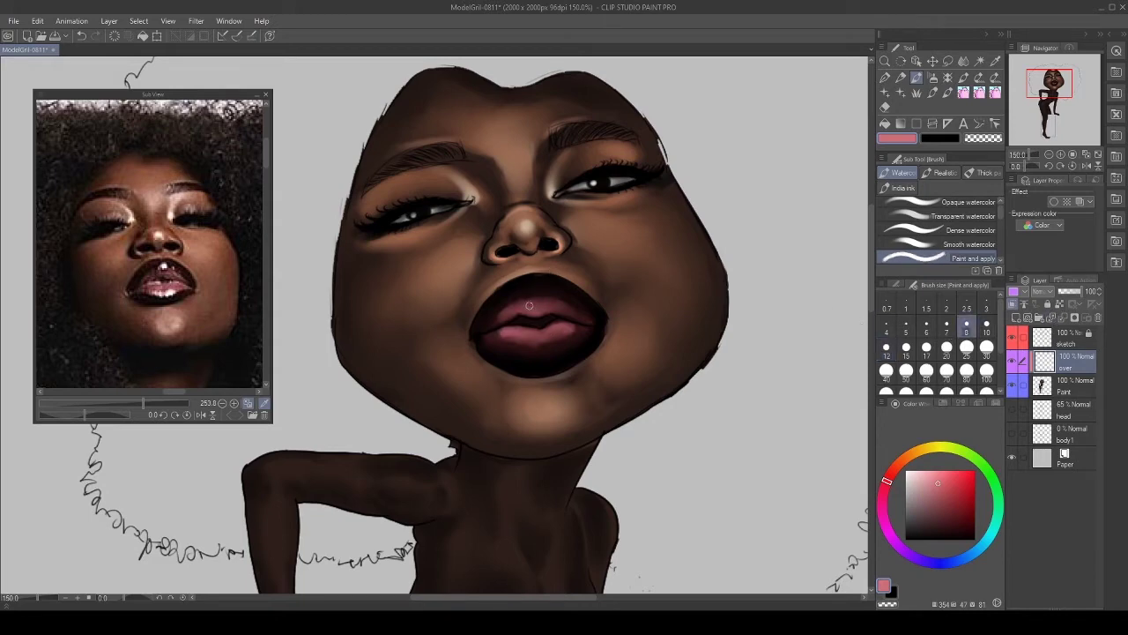
pyautogui.press('[')
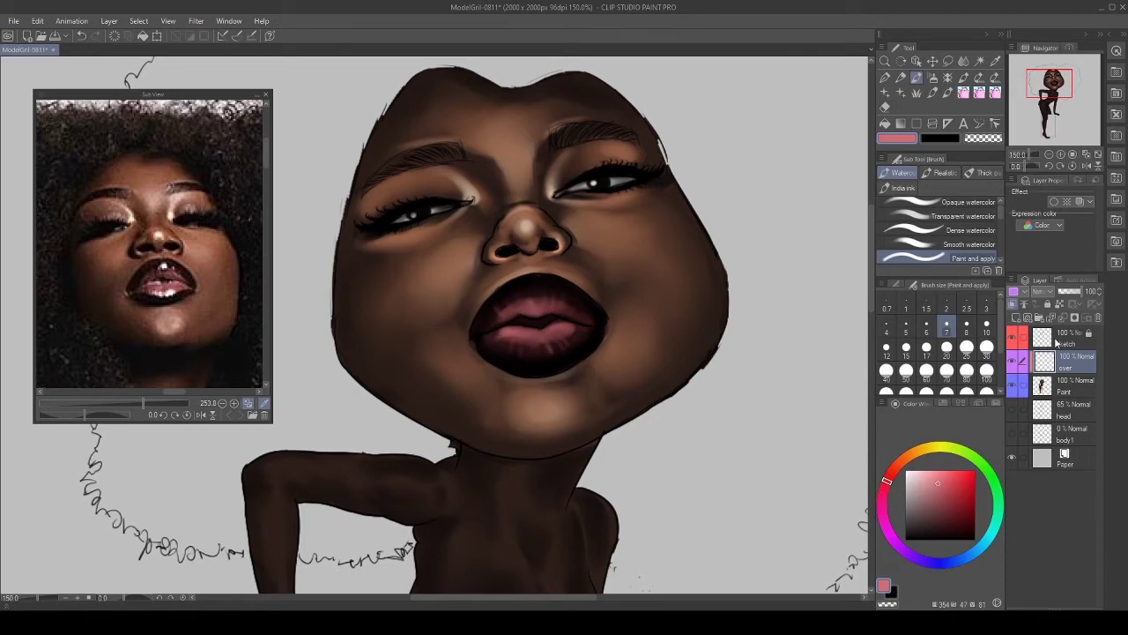
# Add light pink vertical creases to both lips with a size 6 brush.
pyautogui.click(919, 473)
pyautogui.press('[')
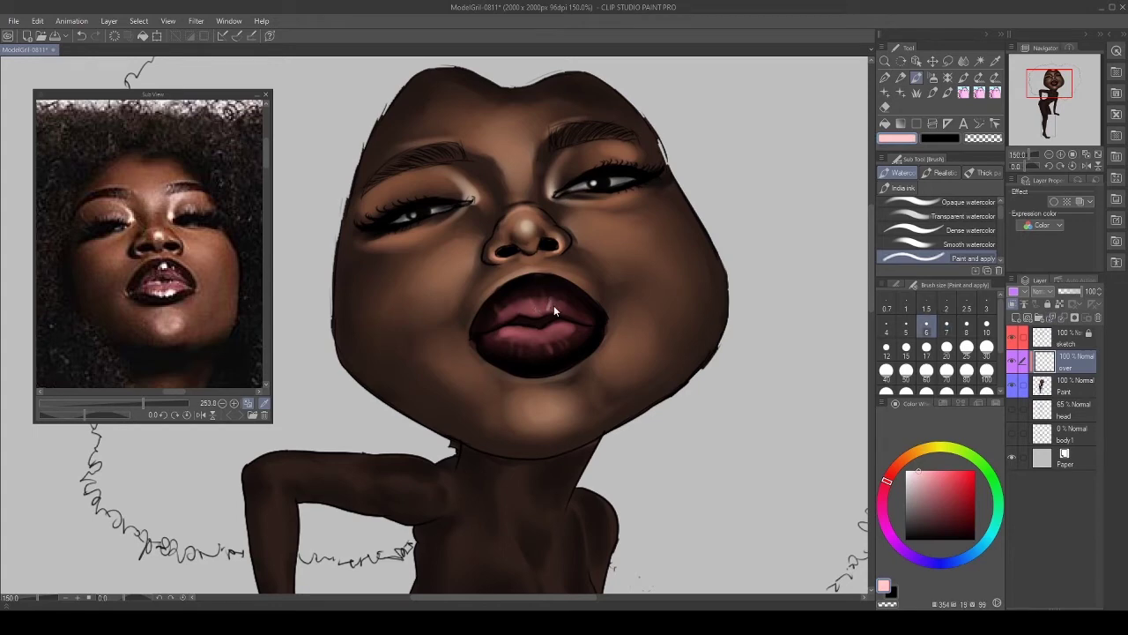
pyautogui.hotkey('ctrl', 'z')
pyautogui.click(936, 478)
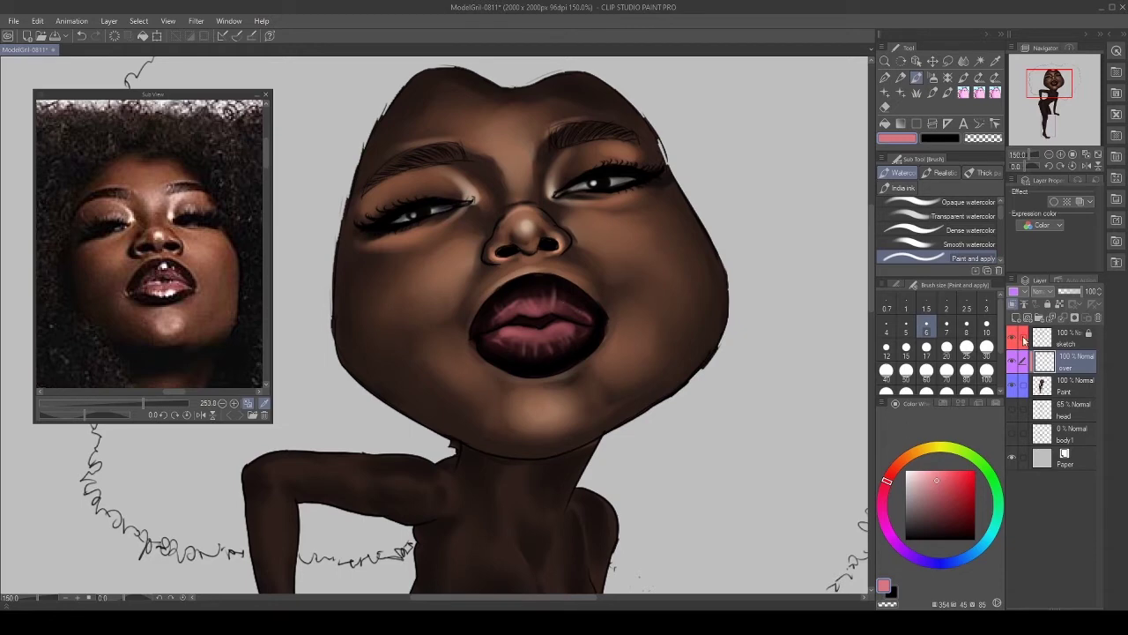
# Paint a white gloss highlight on the middle of the upper lip, refining it with a size 6 brush.
pyautogui.click(906, 470)
pyautogui.press(']')
pyautogui.press(']')
pyautogui.press(']')
pyautogui.moveTo(540, 293)
pyautogui.mouseDown()
pyautogui.moveTo(550, 298)
pyautogui.moveTo(538, 297)
pyautogui.mouseUp()
pyautogui.hotkey('ctrl', 'z')
pyautogui.press('[')
pyautogui.press('[')
pyautogui.press('[')
pyautogui.press('[')
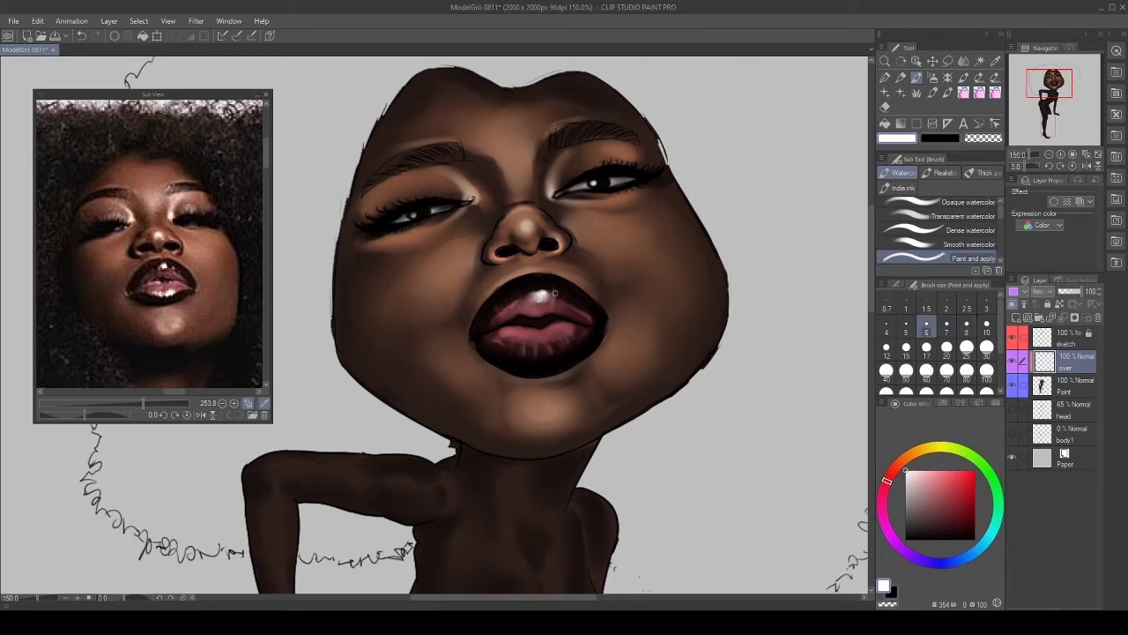
# Paint soft white gloss highlights across the middle of the lower lip with a size 10 brush.
pyautogui.press(']')
pyautogui.press(']')
pyautogui.press(']')
pyautogui.press(']')
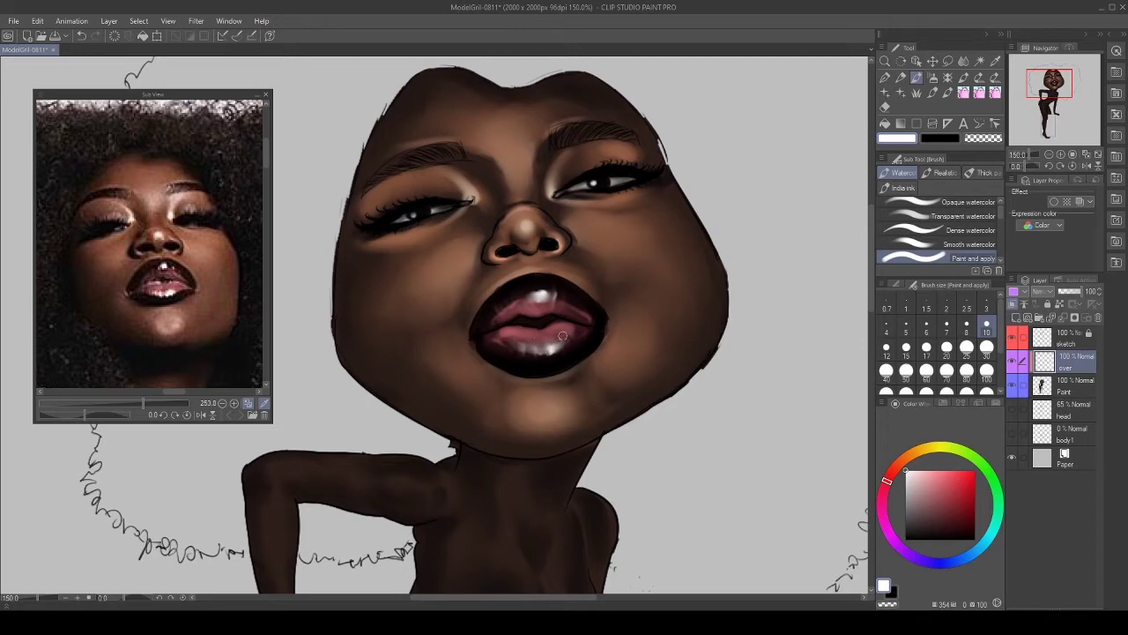
# Trace a thin white rim light along the outer edges of the lips at size 7 and save the file.
pyautogui.press('[')
pyautogui.press('[')
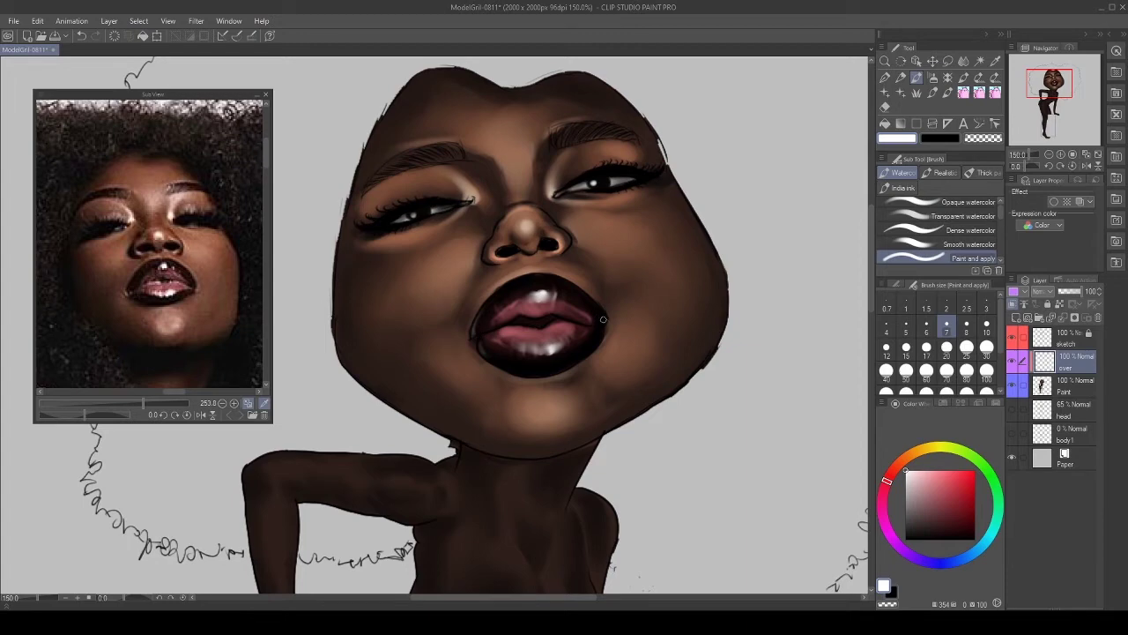
pyautogui.moveTo(603, 324); pyautogui.dragTo(580, 359)
pyautogui.scroll(-2, 625, 280)
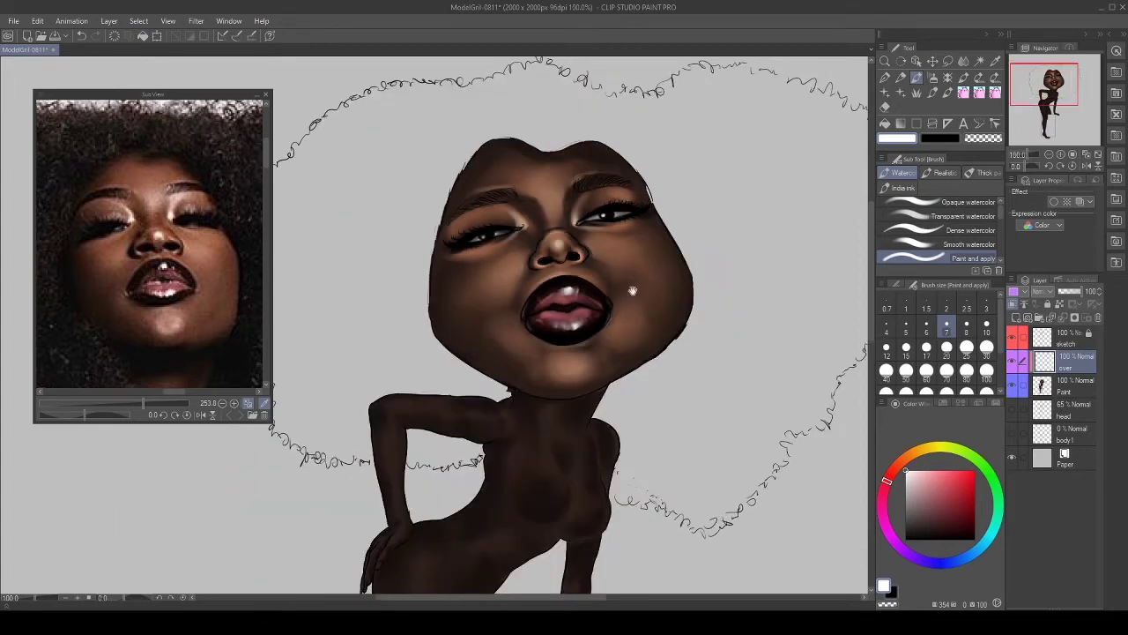
pyautogui.hotkey('ctrl', 's')
# Add a muted pink highlight to the chin, using the Hard airbrush.
pyautogui.moveTo(183, 316); pyautogui.dragTo(189, 252)
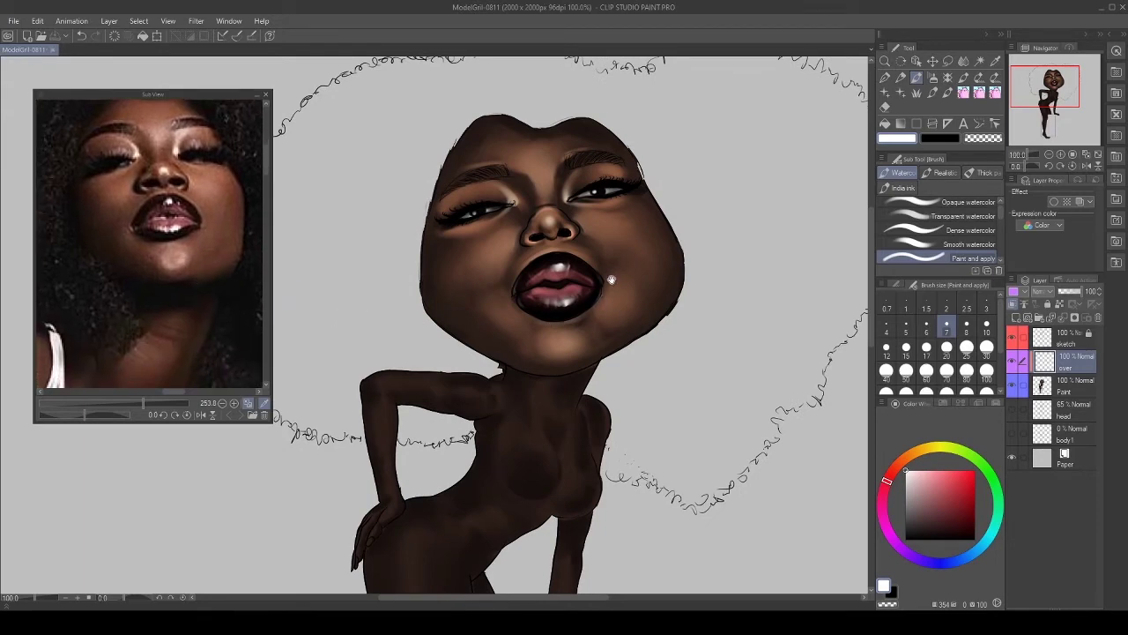
pyautogui.moveTo(612, 280); pyautogui.dragTo(603, 293)
pyautogui.click(928, 485)
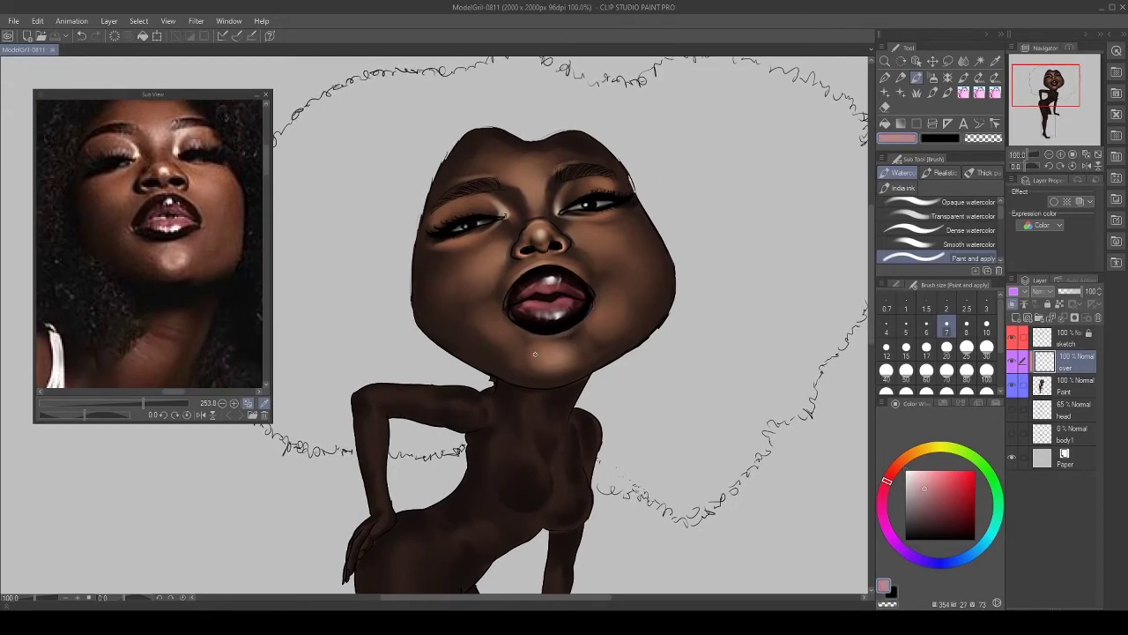
pyautogui.press('b')
pyautogui.moveTo(541, 363); pyautogui.dragTo(559, 353)
pyautogui.press(']')
pyautogui.press(']')
pyautogui.press(']')
pyautogui.press('[')
pyautogui.press('b')
pyautogui.press('b')
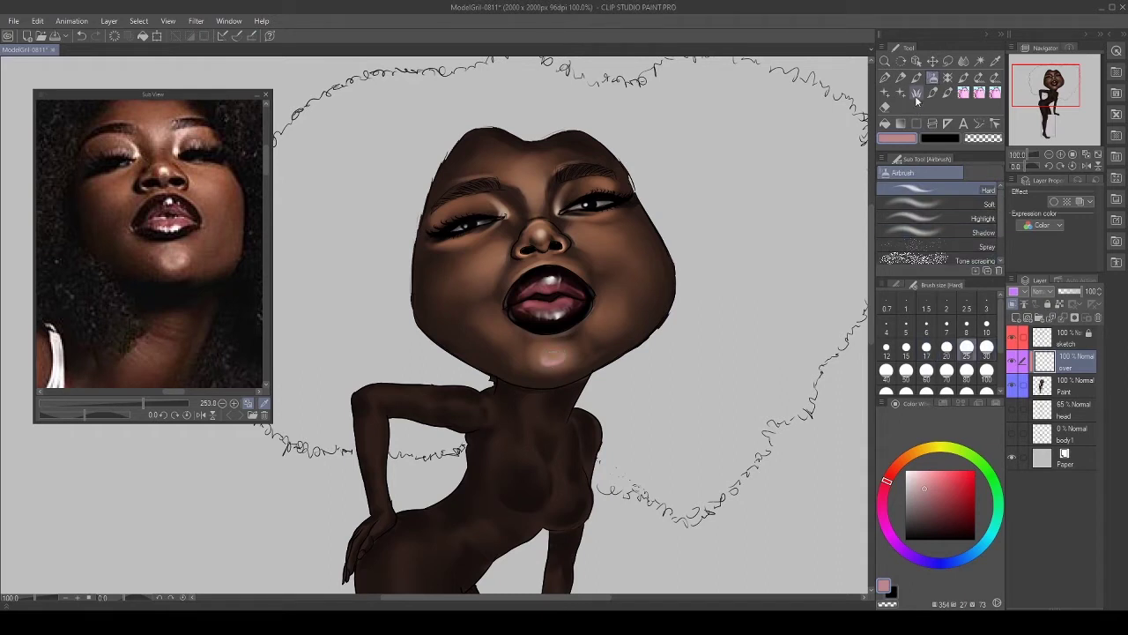
# Build up the chin's muted pink highlight with the Paint and apply brush at size 17.
pyautogui.press(']')
pyautogui.press(']')
pyautogui.press(']')
pyautogui.press(']')
pyautogui.press(']')
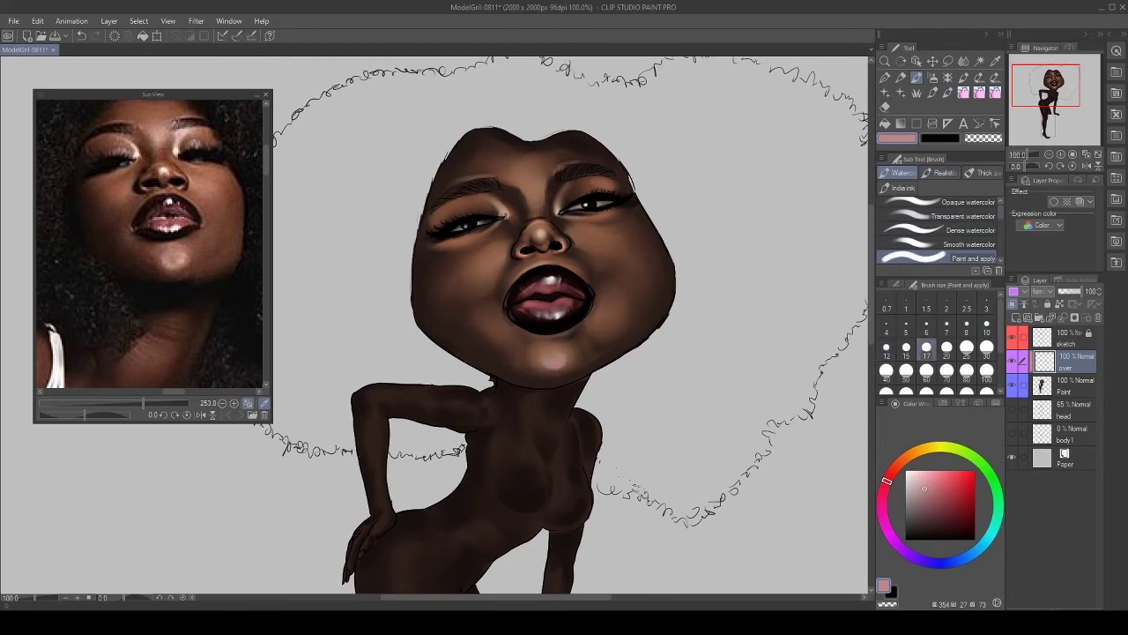
# Sample the warm brown of the upper cheek and paint the front and side of the neck with a size 20 brush.
pyautogui.moveTo(180, 323); pyautogui.dragTo(191, 223)
pyautogui.moveTo(526, 408); pyautogui.dragTo(533, 321)
pyautogui.scroll(1, 534, 319)
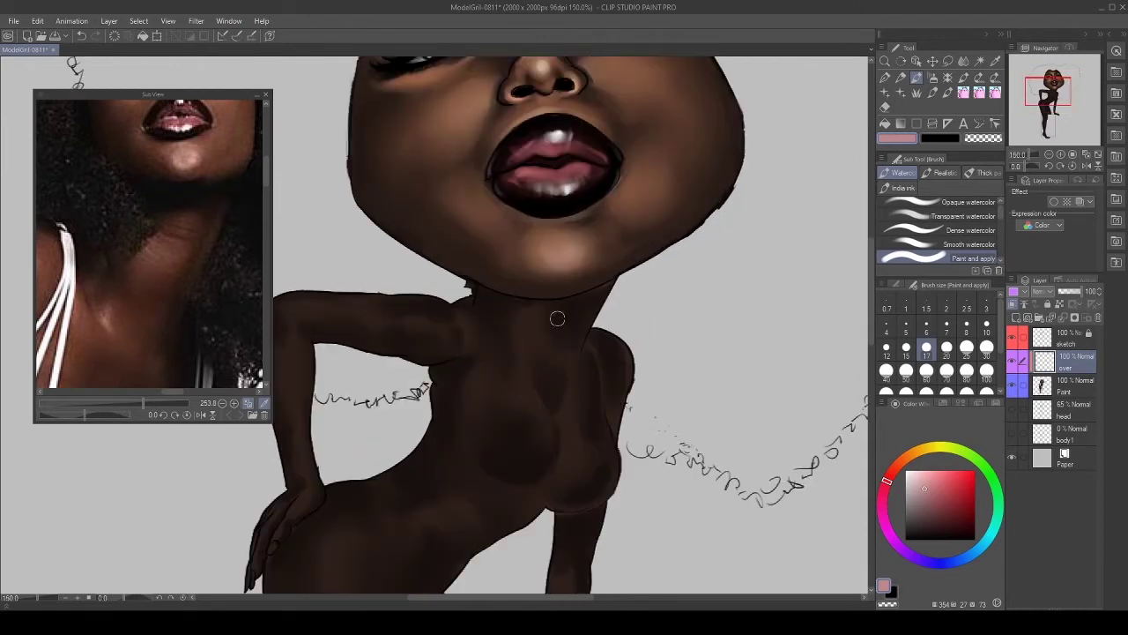
pyautogui.press(']')
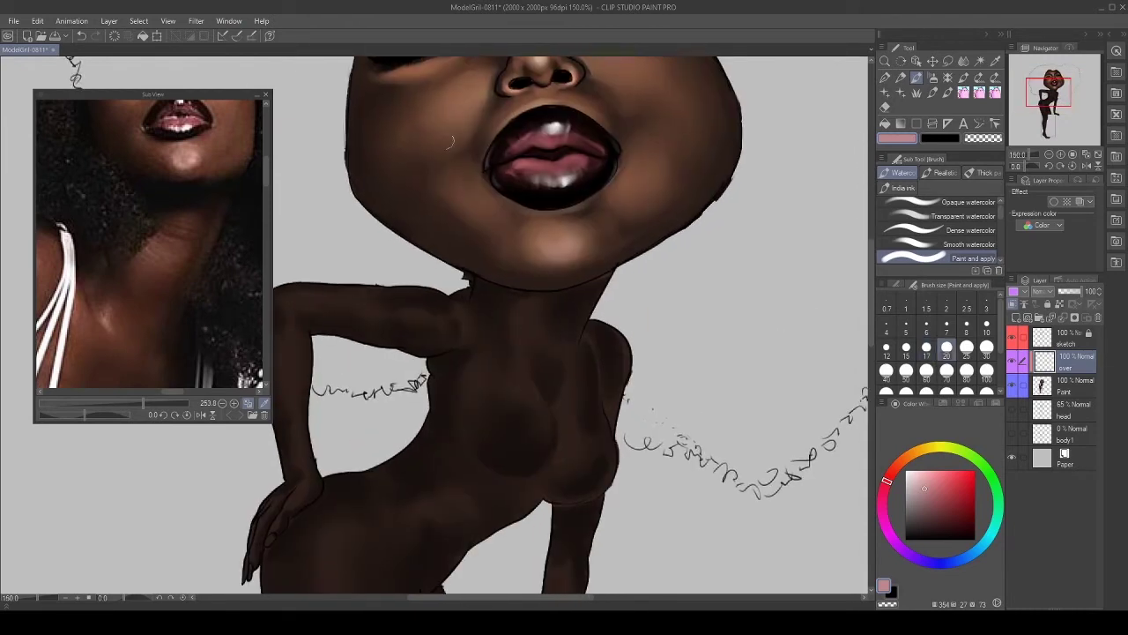
pyautogui.keyDown('alt'); pyautogui.click(425, 71); pyautogui.keyUp('alt')
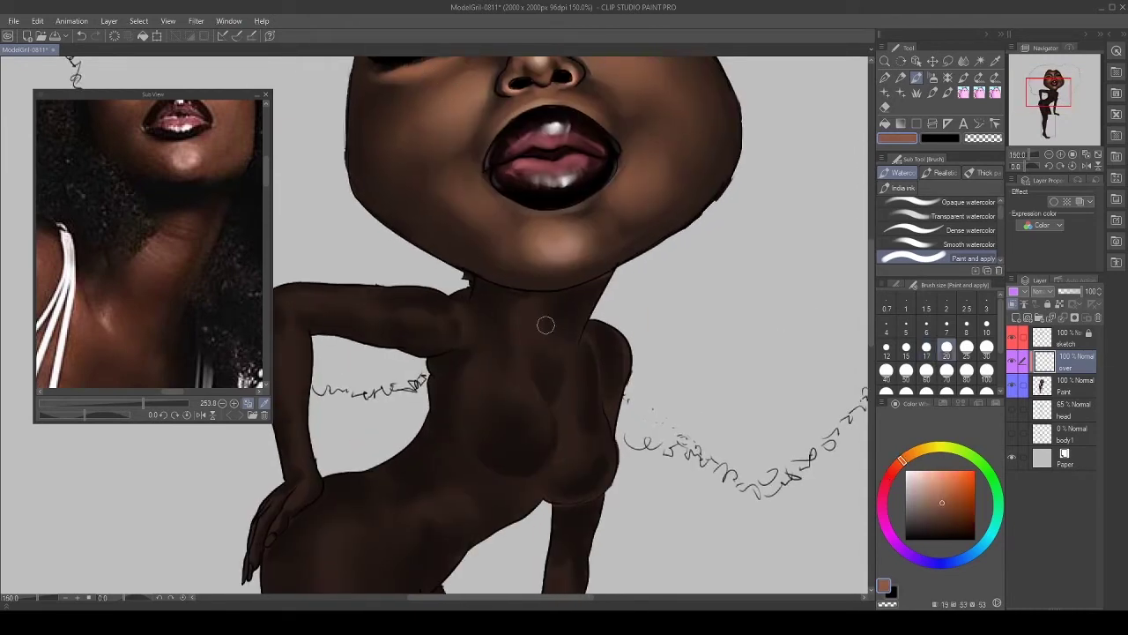
pyautogui.moveTo(535, 340)
pyautogui.mouseDown()
pyautogui.moveTo(544, 347)
pyautogui.moveTo(561, 300)
pyautogui.moveTo(553, 317)
pyautogui.moveTo(593, 297)
pyautogui.mouseUp()
# Add warm brown highlights at the base of the neck and along the neck muscle with size 12 and 10 brushes.
pyautogui.press('[')
pyautogui.press('[')
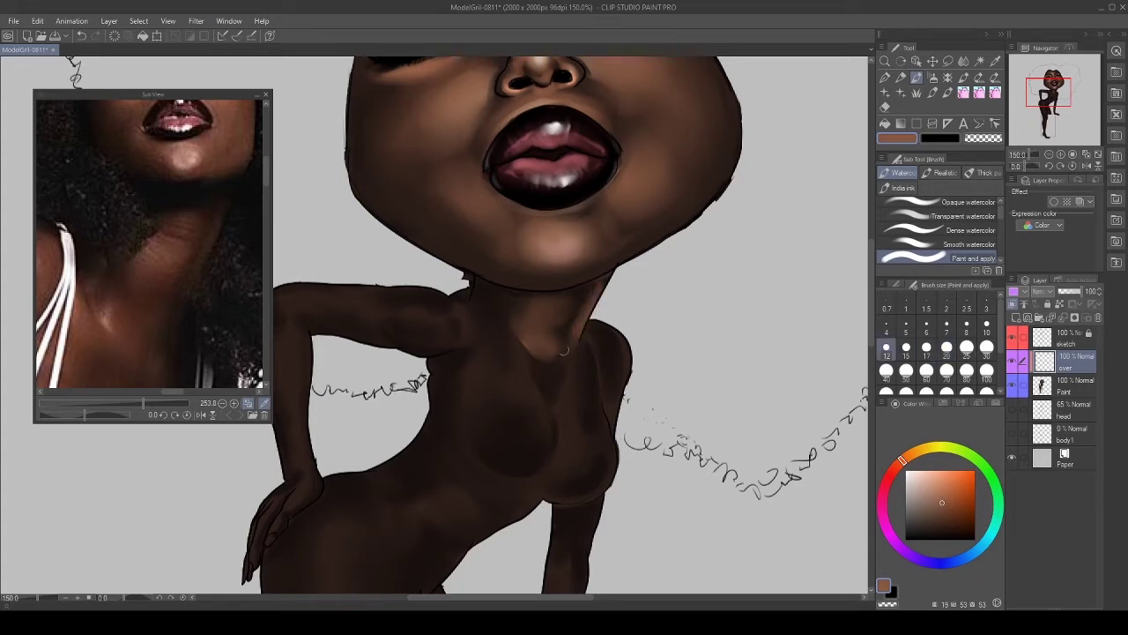
pyautogui.press('[')
pyautogui.moveTo(496, 331); pyautogui.dragTo(526, 371)
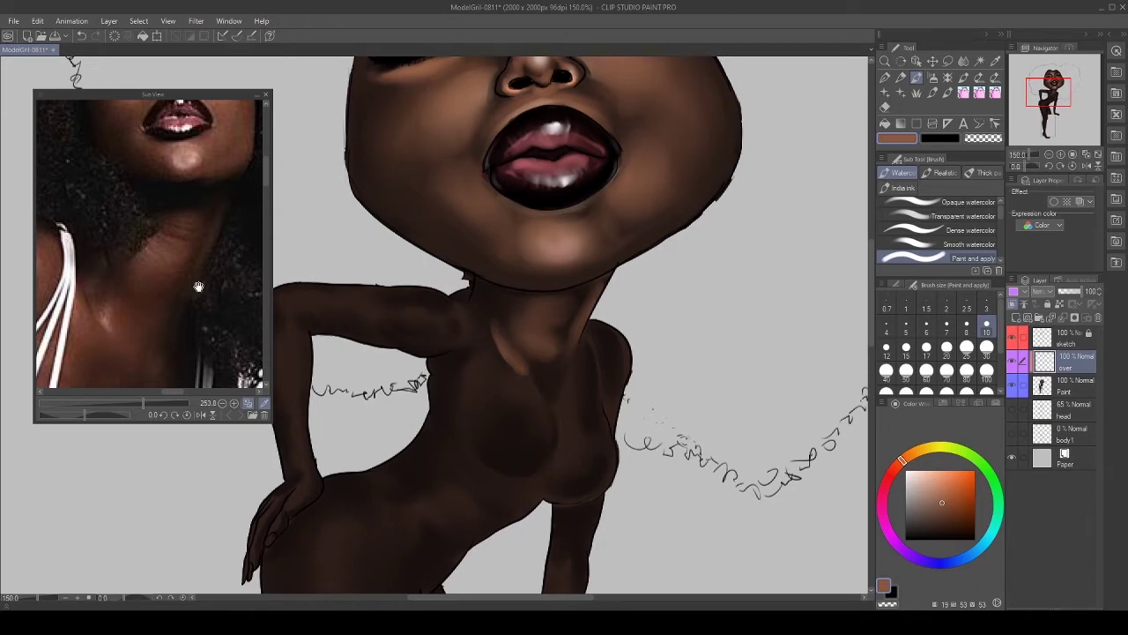
# Show the raised arm and shoulder in the reference photo and airbrush a brown highlight onto the front of the matching shoulder.
pyautogui.moveTo(102, 258); pyautogui.dragTo(165, 282)
pyautogui.moveTo(144, 403); pyautogui.dragTo(129, 403)
pyautogui.moveTo(114, 317); pyautogui.dragTo(195, 316)
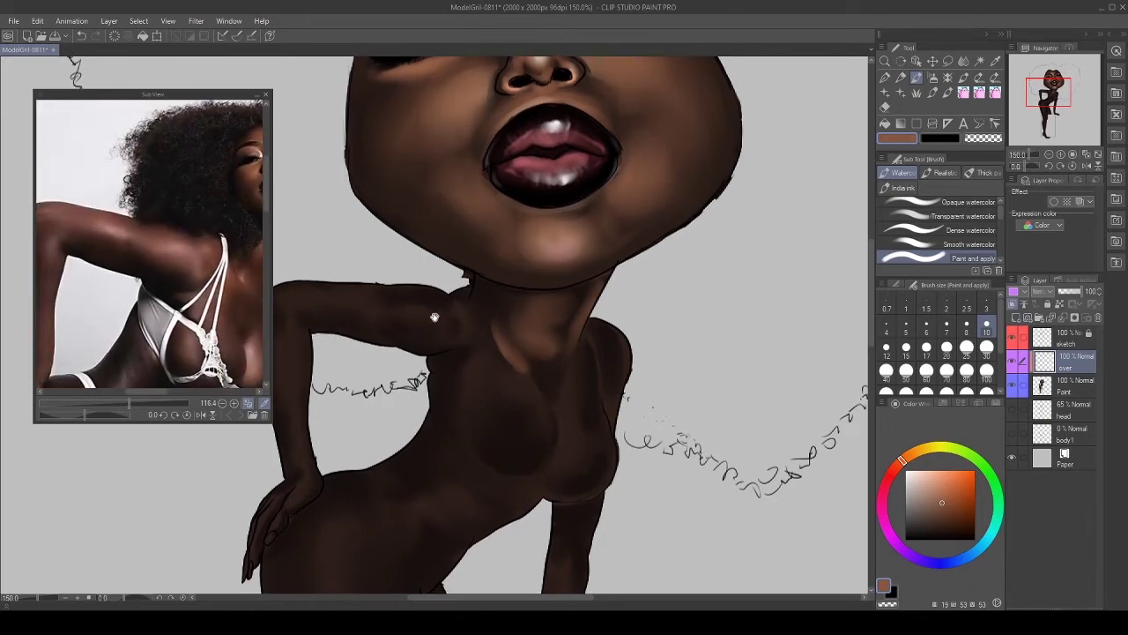
pyautogui.moveTo(428, 301); pyautogui.dragTo(506, 293)
pyautogui.press('b')
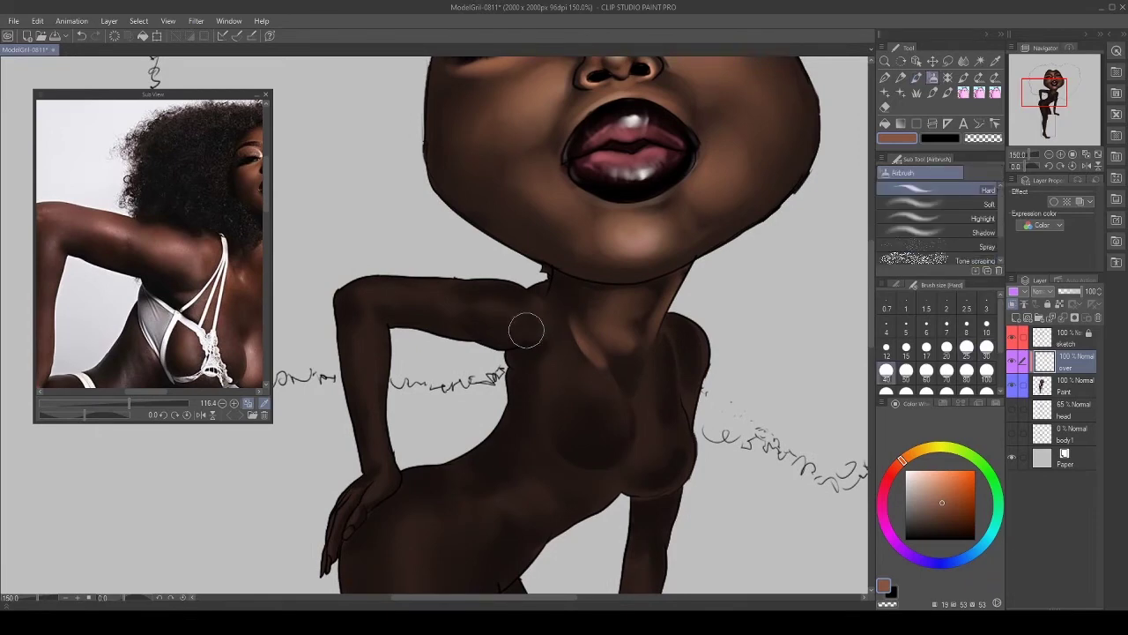
pyautogui.moveTo(527, 331); pyautogui.dragTo(528, 321)
pyautogui.press('b')
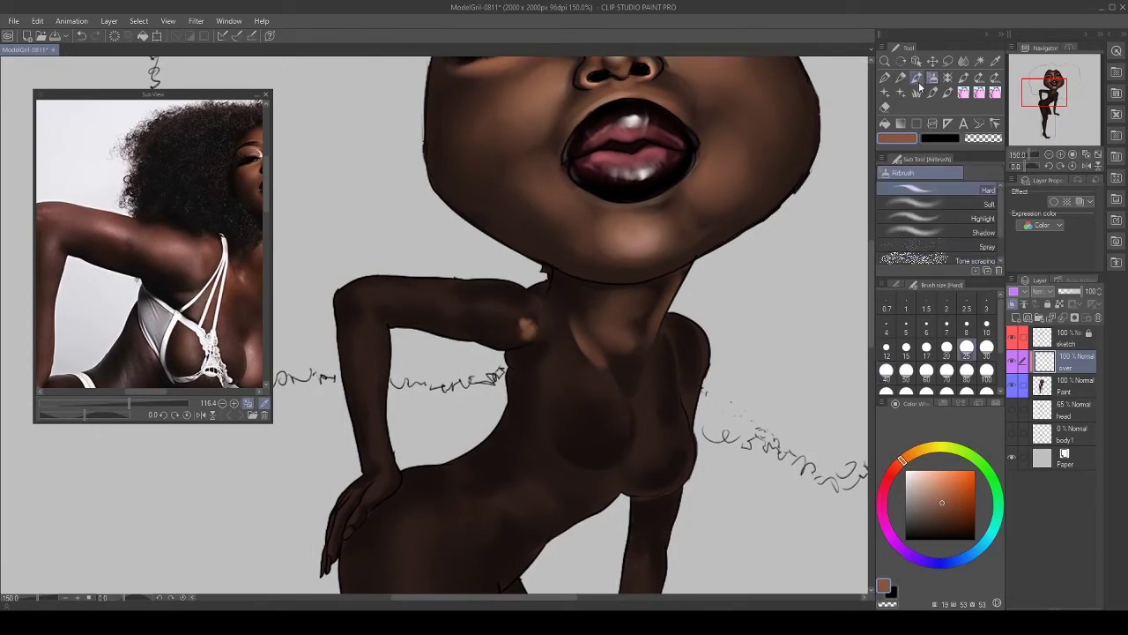
# Paint highlights along the bent upper arm with the Paint and apply brush at size 17, shifting to a more saturated orange-brown.
pyautogui.press(']')
pyautogui.press(']')
pyautogui.press(']')
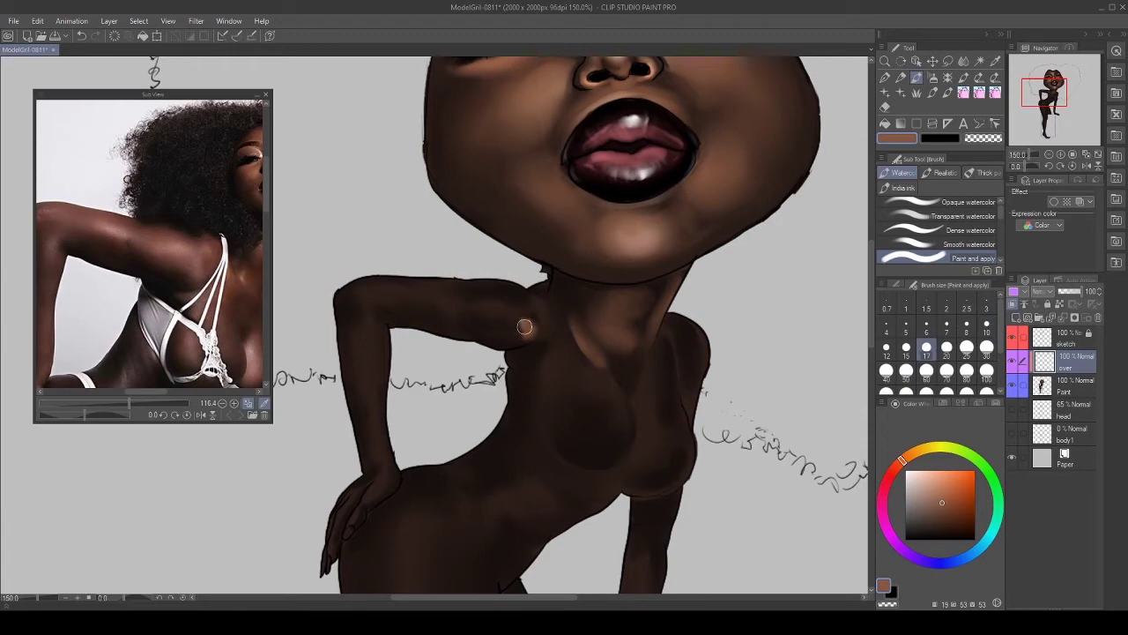
pyautogui.moveTo(518, 309)
pyautogui.mouseDown()
pyautogui.moveTo(489, 313)
pyautogui.moveTo(511, 304)
pyautogui.moveTo(514, 317)
pyautogui.moveTo(484, 315)
pyautogui.moveTo(475, 297)
pyautogui.moveTo(495, 301)
pyautogui.moveTo(363, 290)
pyautogui.moveTo(458, 298)
pyautogui.moveTo(416, 295)
pyautogui.mouseUp()
pyautogui.click(955, 500)
pyautogui.moveTo(505, 305)
pyautogui.mouseDown()
pyautogui.moveTo(485, 310)
pyautogui.moveTo(499, 306)
pyautogui.mouseUp()
pyautogui.moveTo(500, 294); pyautogui.dragTo(489, 295)
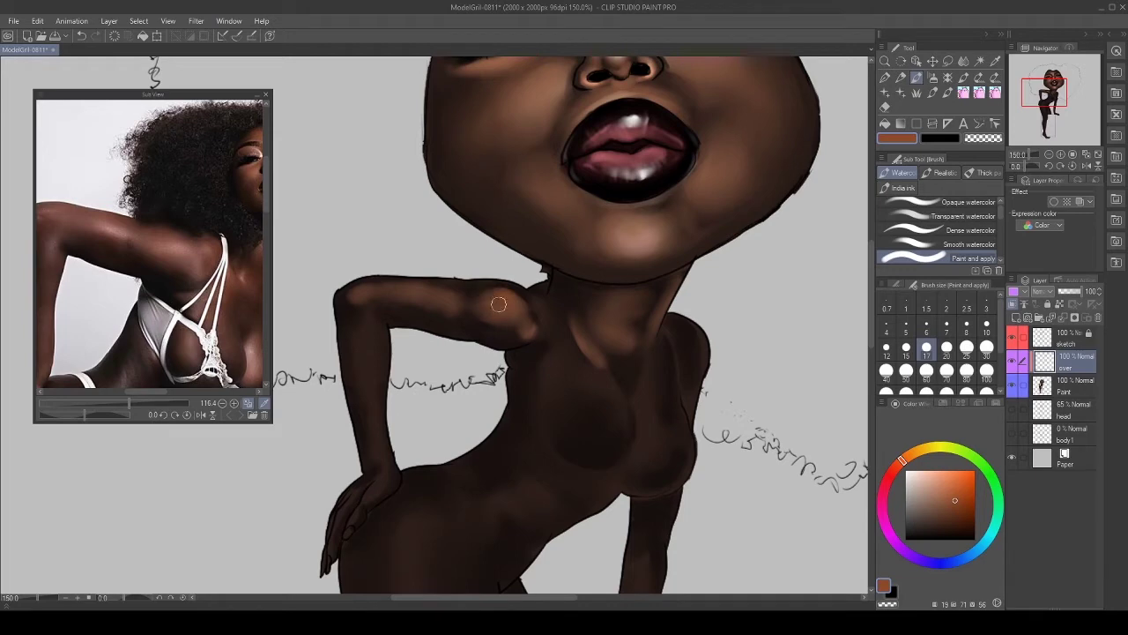
# Paint orange-brown highlights down the forearm of the bent arm, following the reference photo.
pyautogui.moveTo(143, 298); pyautogui.dragTo(206, 264)
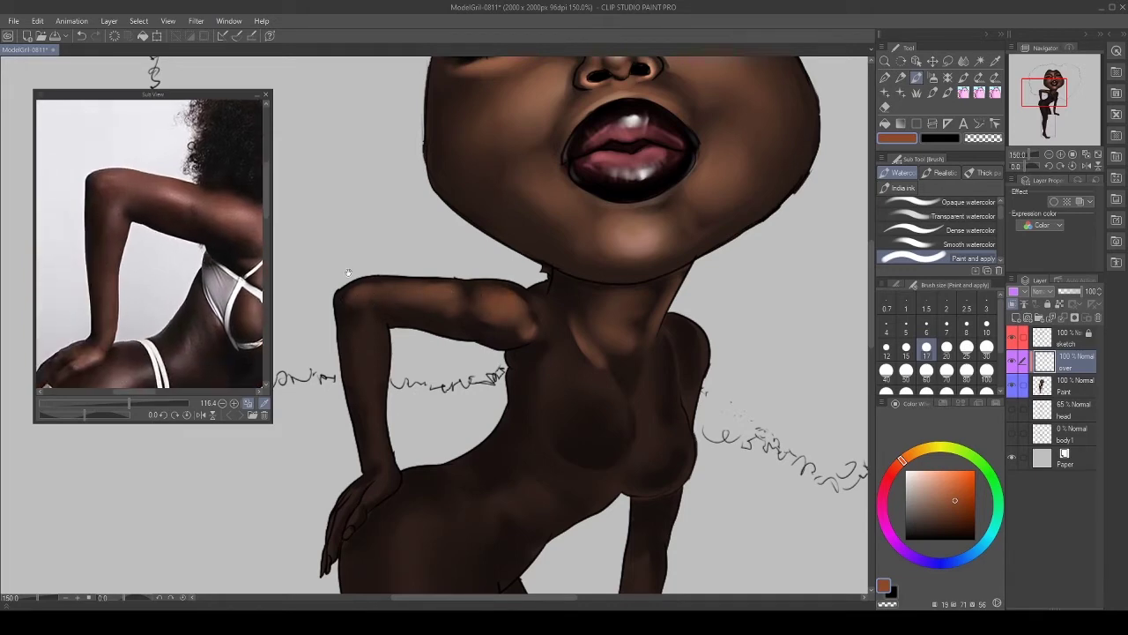
pyautogui.moveTo(352, 292)
pyautogui.mouseDown()
pyautogui.moveTo(371, 329)
pyautogui.moveTo(366, 411)
pyautogui.mouseUp()
pyautogui.hotkey('ctrl', 'z')
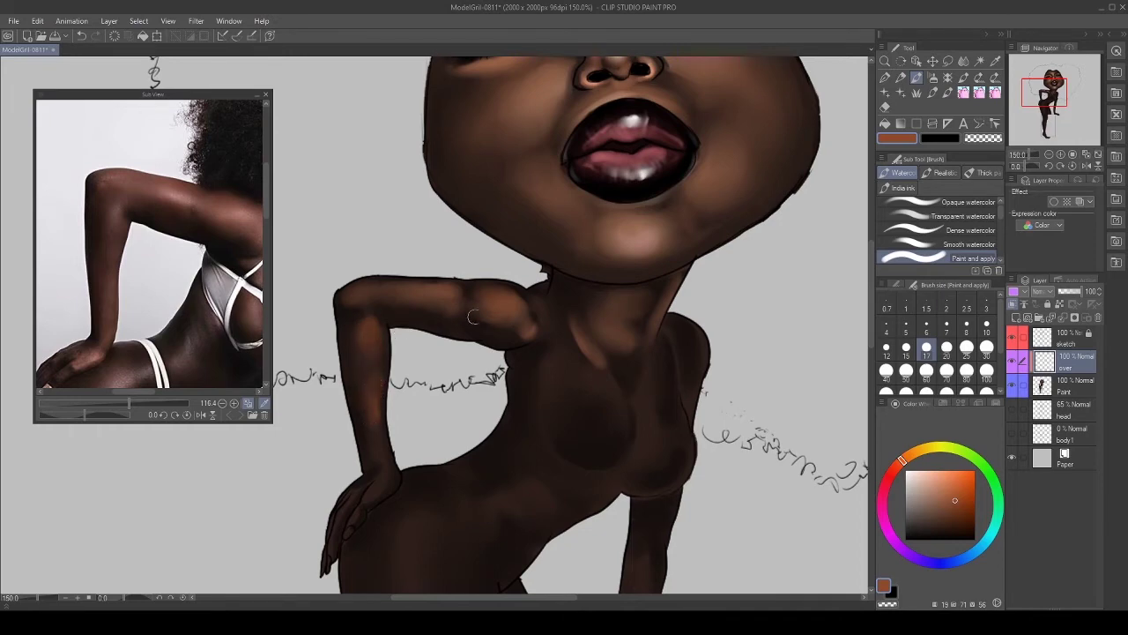
# Highlight the back of the hand on the hip with a lighter brown and a size 12 brush.
pyautogui.moveTo(378, 464); pyautogui.dragTo(389, 402)
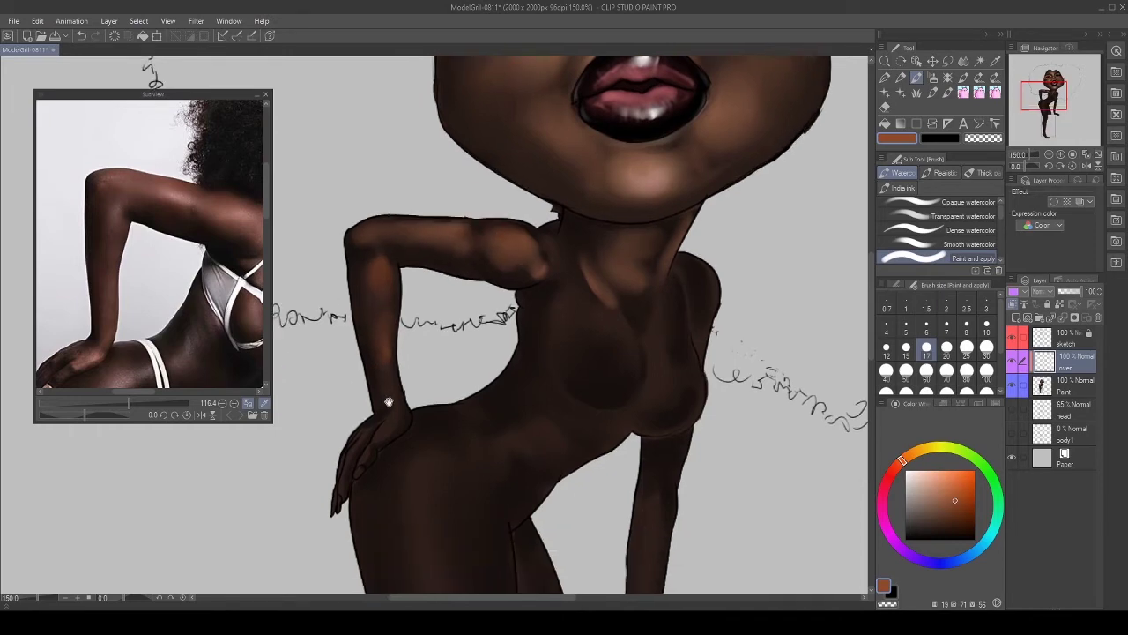
pyautogui.click(942, 497)
pyautogui.press('[')
pyautogui.press('[')
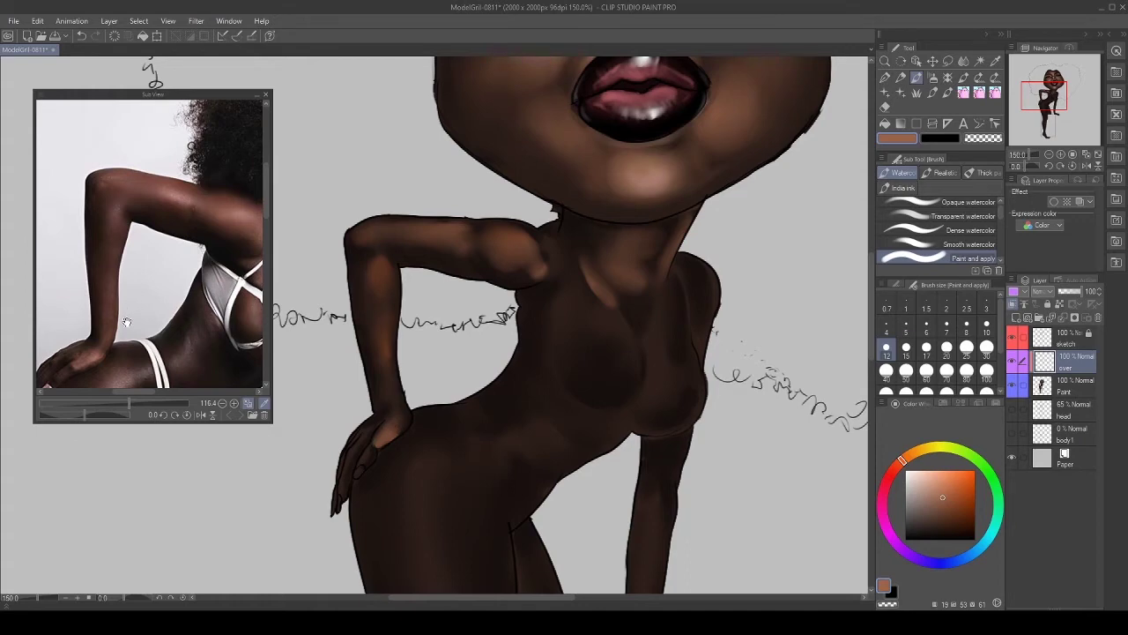
# Highlight the fingers of the hand on the hip with size 10 and 8 brushes, and the wrist at size 12.
pyautogui.moveTo(123, 308); pyautogui.dragTo(180, 265)
pyautogui.press('[')
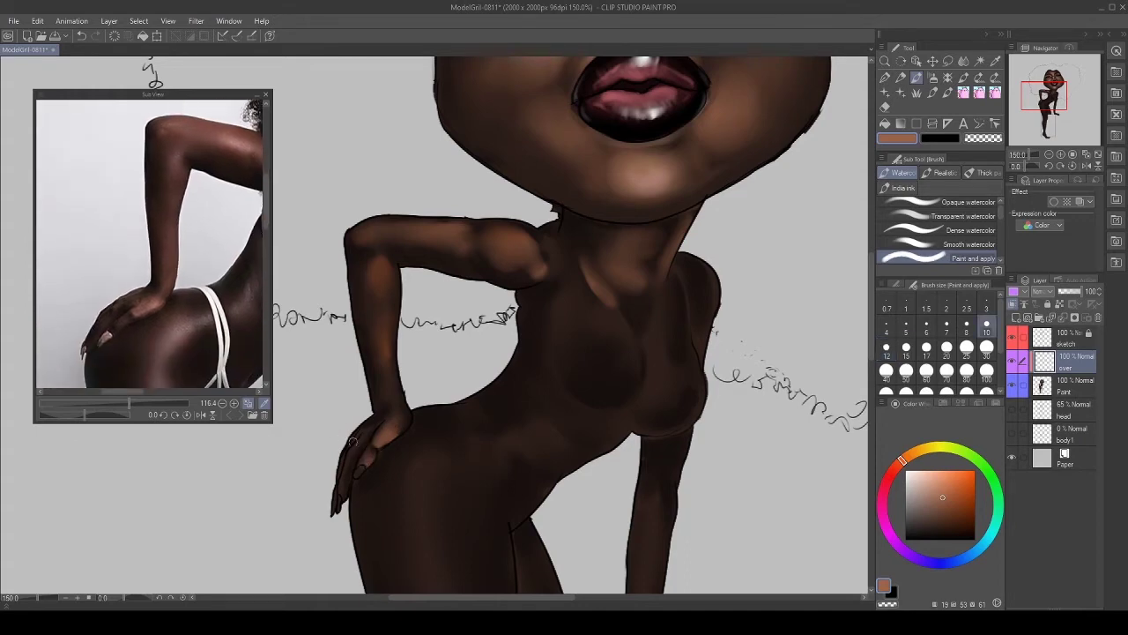
pyautogui.press('[')
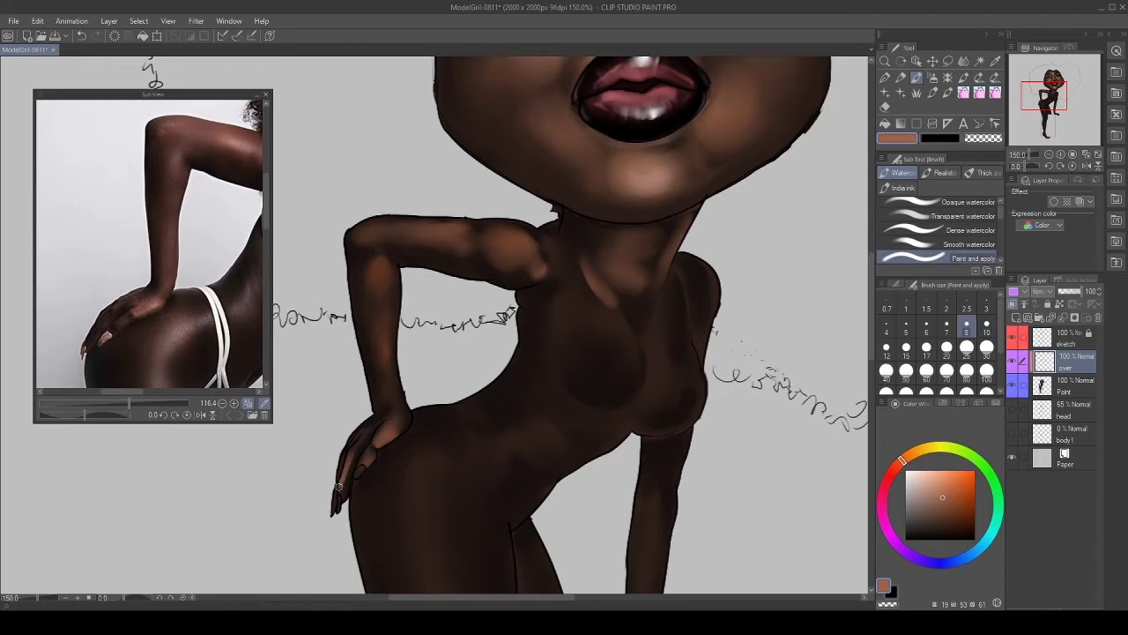
pyautogui.press(']')
pyautogui.press(']')
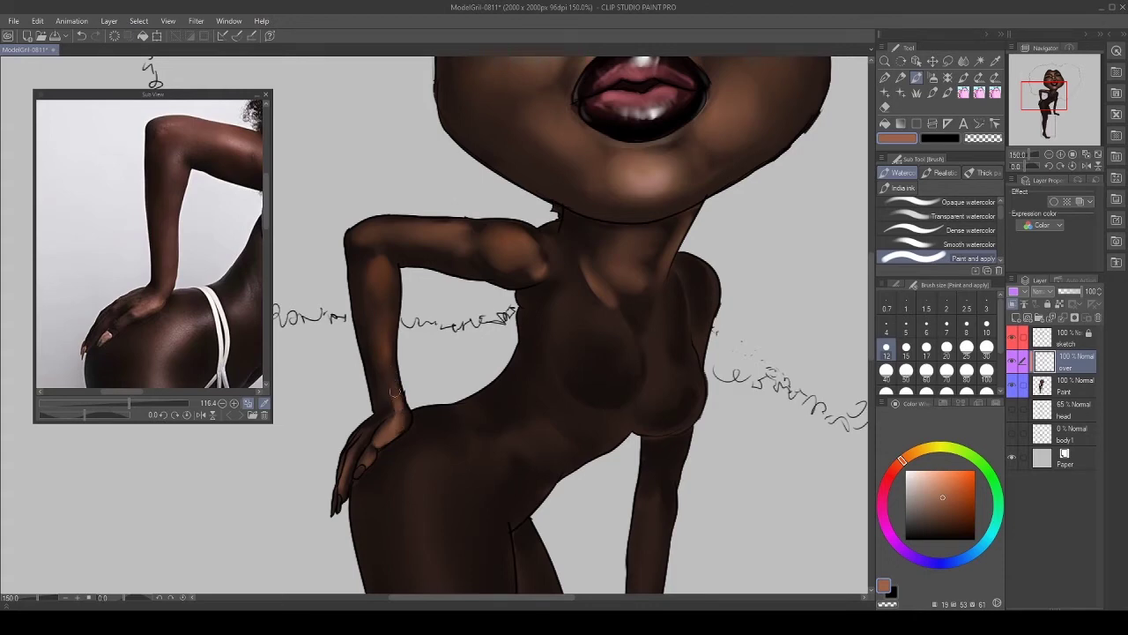
# Sample the arm's dark brown and shade around the highlights on the bent upper arm and shoulder with a size 20 brush.
pyautogui.moveTo(555, 251); pyautogui.dragTo(517, 270)
pyautogui.moveTo(234, 237); pyautogui.dragTo(166, 256)
pyautogui.keyDown('alt'); pyautogui.click(488, 293); pyautogui.keyUp('alt')
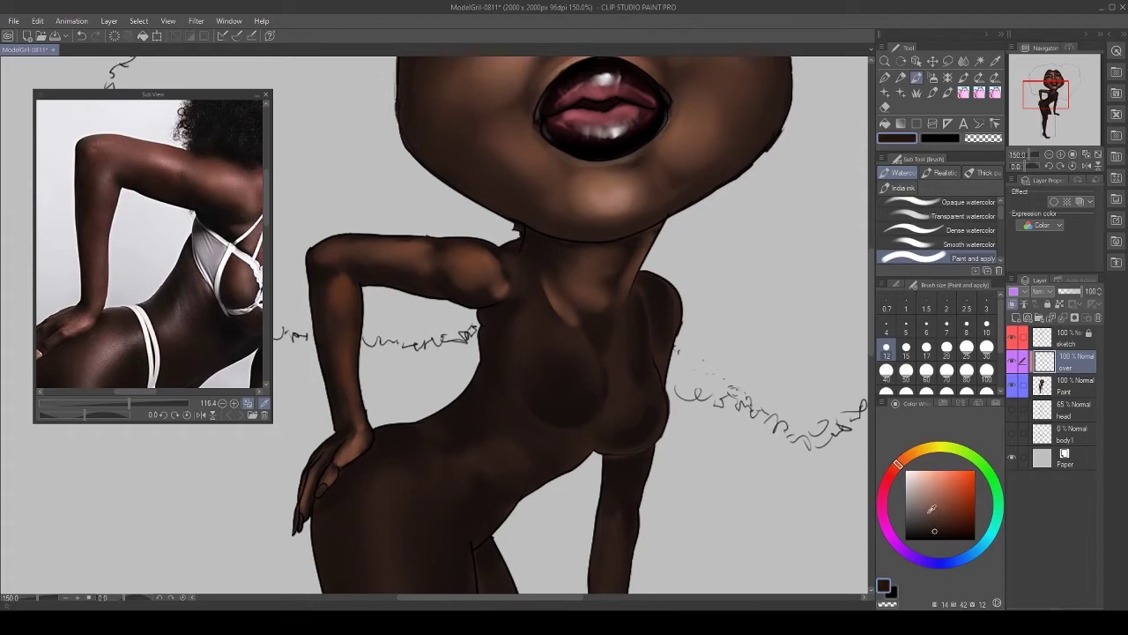
pyautogui.click(937, 517)
pyautogui.press(']')
pyautogui.press(']')
pyautogui.press(']')
pyautogui.hotkey('ctrl', 'z')
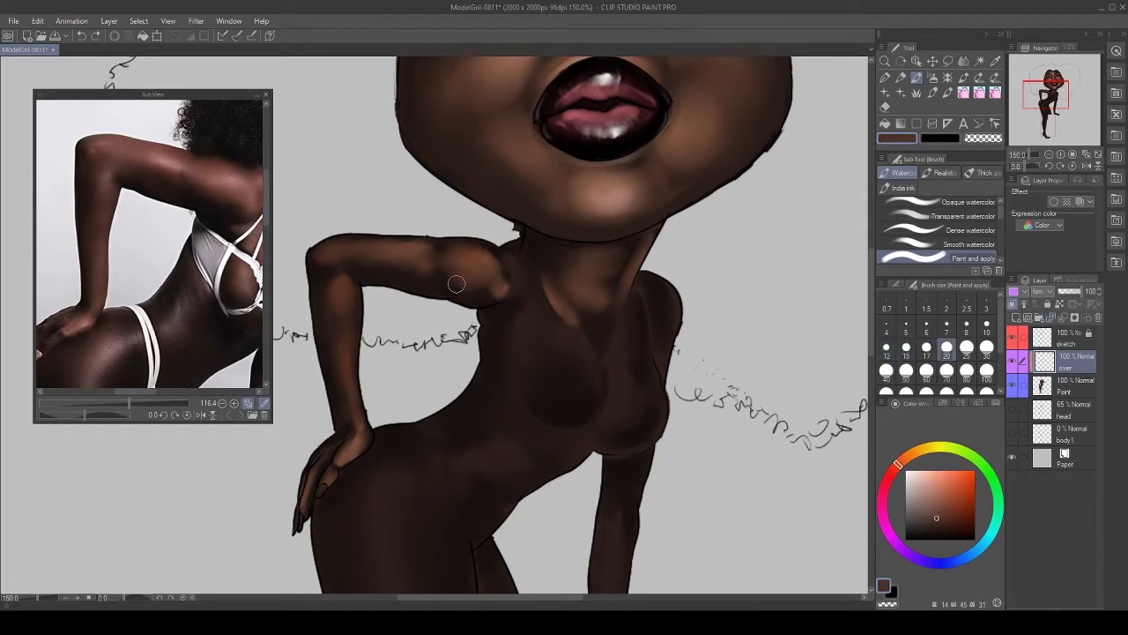
pyautogui.keyDown('alt'); pyautogui.click(480, 290); pyautogui.keyUp('alt')
pyautogui.moveTo(457, 284); pyautogui.dragTo(481, 290)
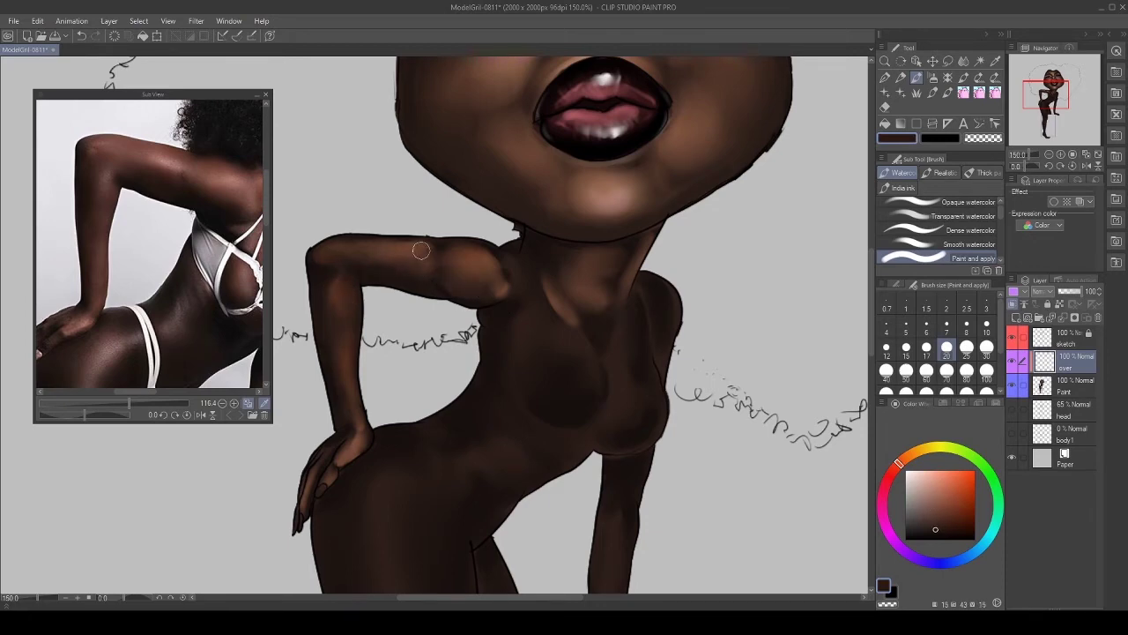
# Darken the edges of the bent arm's highlights with dark brown, and shade along the near collarbone with a size 7 brush.
pyautogui.moveTo(487, 254)
pyautogui.mouseDown()
pyautogui.moveTo(425, 246)
pyautogui.moveTo(509, 287)
pyautogui.mouseUp()
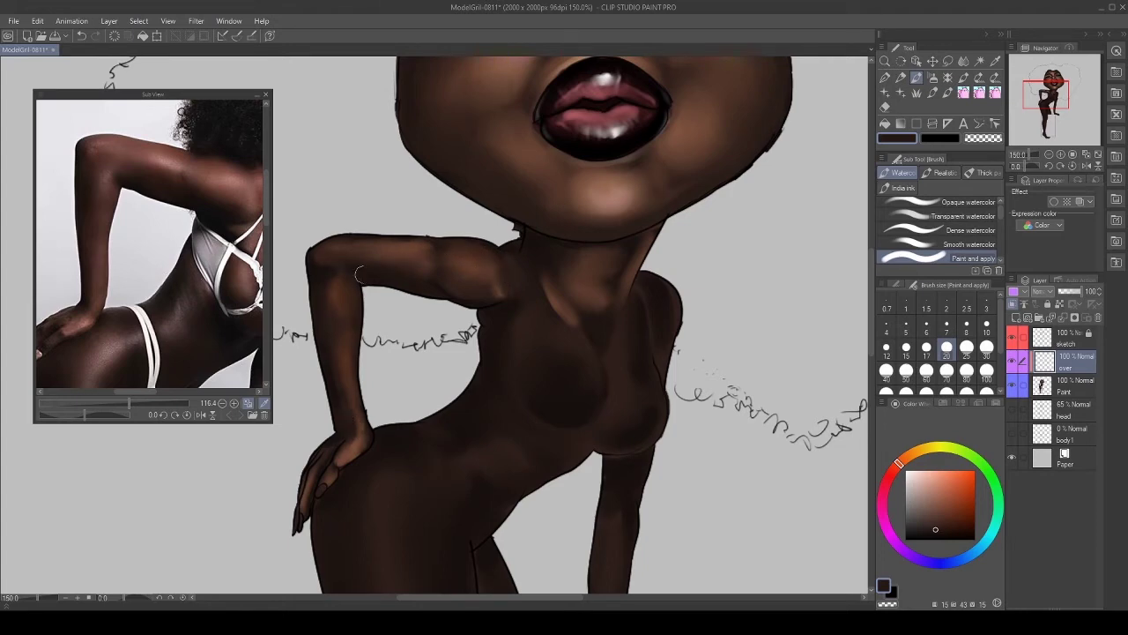
pyautogui.press('[')
pyautogui.moveTo(200, 262); pyautogui.dragTo(129, 268)
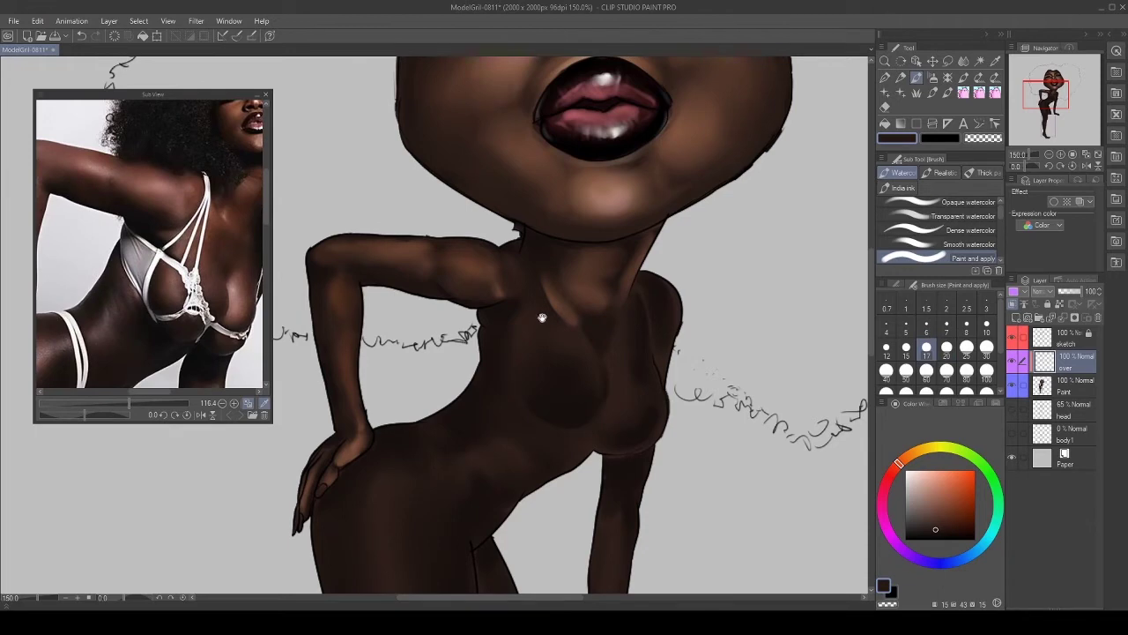
pyautogui.press('[')
pyautogui.press('[')
pyautogui.press('[')
pyautogui.press('[')
pyautogui.press('[')
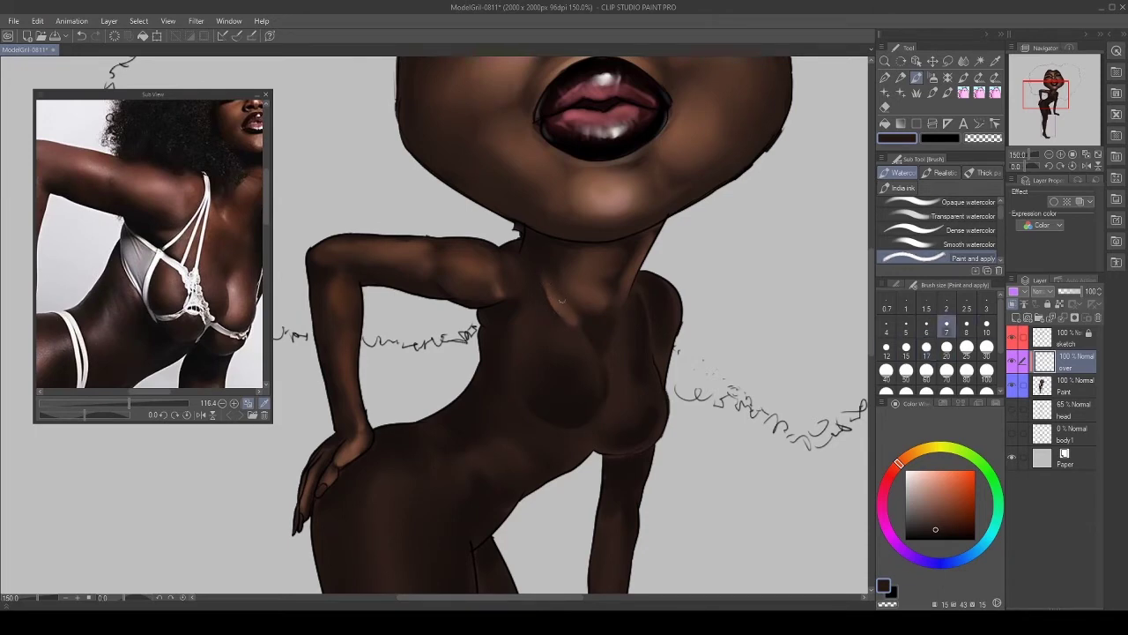
# Soften the neck and collarbone highlights with the dark brown at brush sizes 20 and 17, following the reference photo.
pyautogui.moveTo(208, 234); pyautogui.dragTo(152, 276)
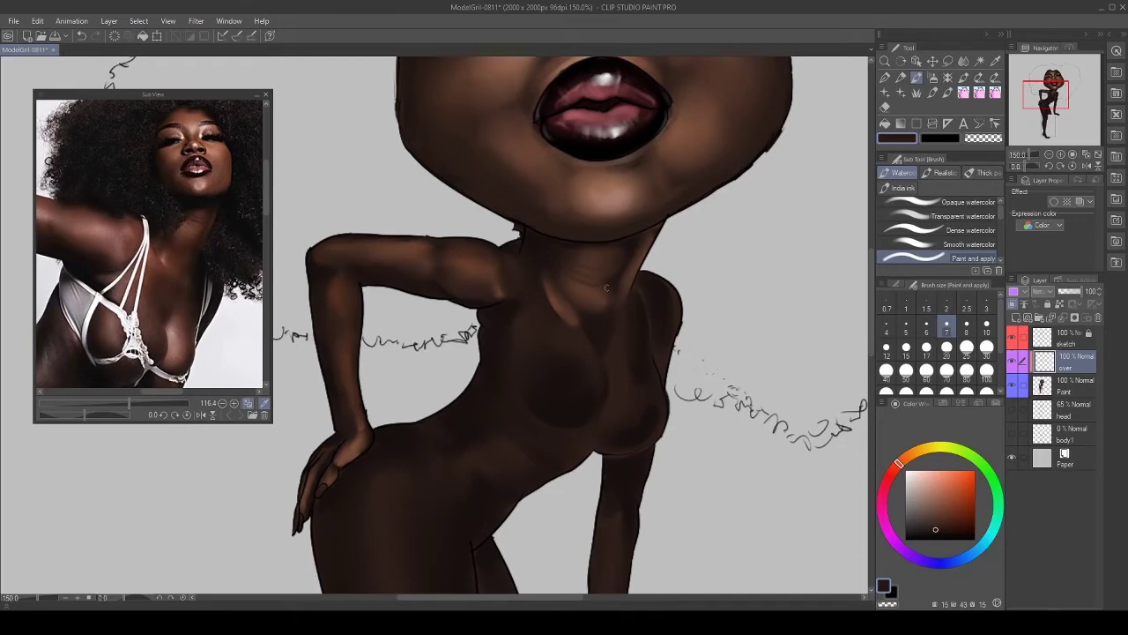
pyautogui.press(']')
pyautogui.press(']')
pyautogui.press(']')
pyautogui.press(']')
pyautogui.press(']')
pyautogui.press(']')
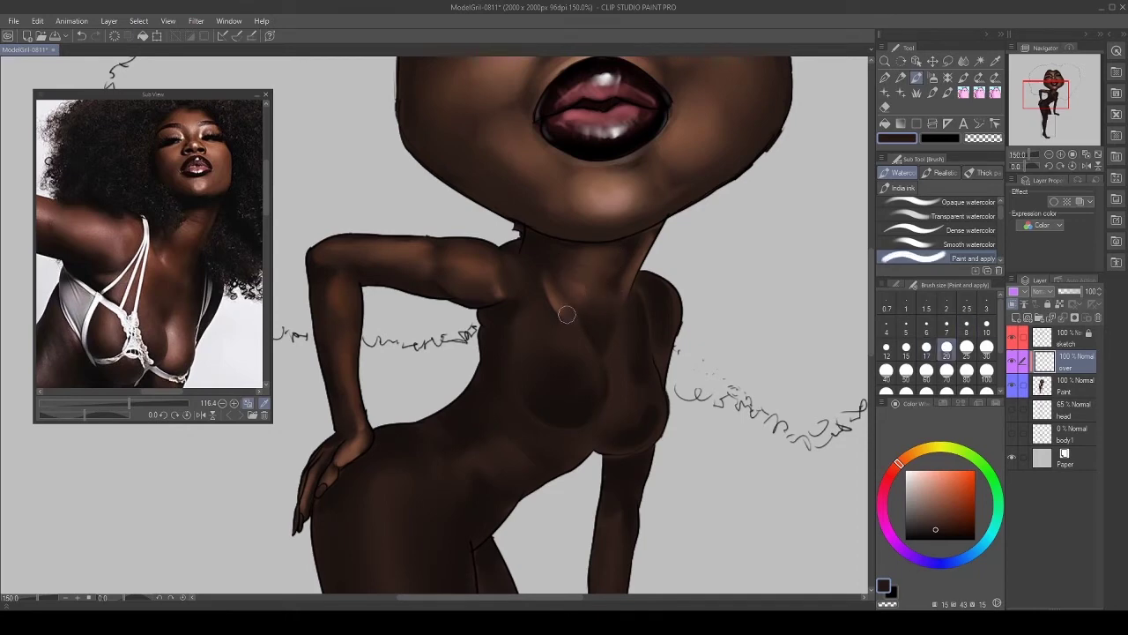
pyautogui.press(']')
pyautogui.press('[')
pyautogui.press('[')
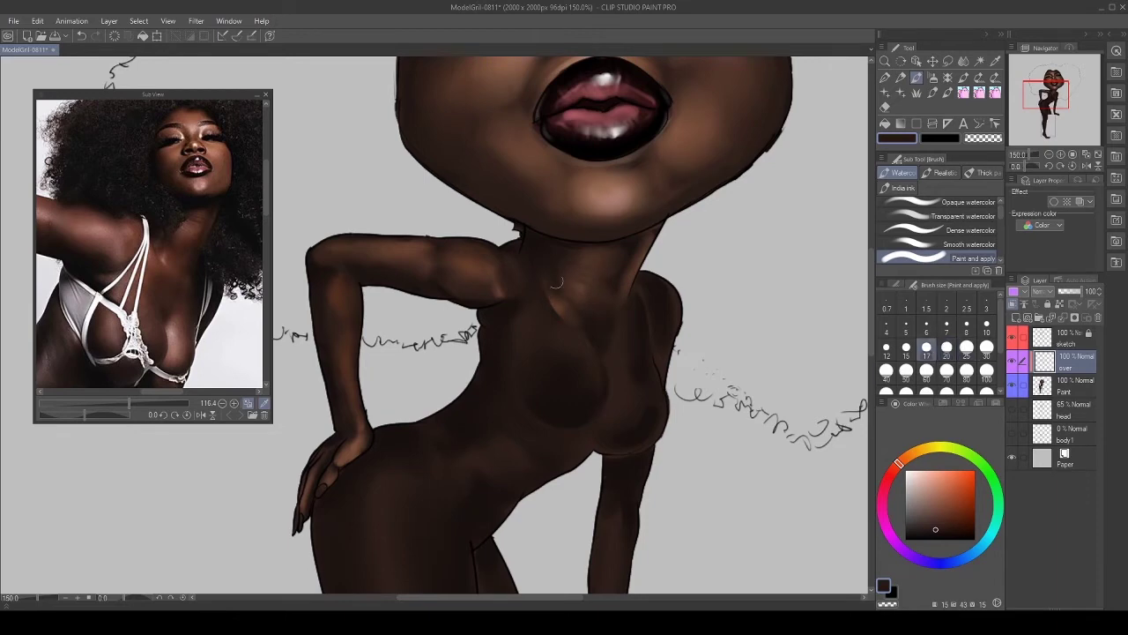
# Sample the lighter brown from the hand on the hip and highlight the upper chest and near breast with a large brush.
pyautogui.keyDown('alt'); pyautogui.click(352, 446); pyautogui.keyUp('alt')
pyautogui.press(']')
pyautogui.press(']')
pyautogui.press(']')
pyautogui.moveTo(554, 374)
pyautogui.mouseDown()
pyautogui.moveTo(544, 344)
pyautogui.moveTo(522, 318)
pyautogui.moveTo(493, 319)
pyautogui.moveTo(523, 335)
pyautogui.moveTo(532, 305)
pyautogui.moveTo(528, 324)
pyautogui.moveTo(543, 329)
pyautogui.moveTo(531, 299)
pyautogui.moveTo(517, 353)
pyautogui.mouseUp()
pyautogui.press('[')
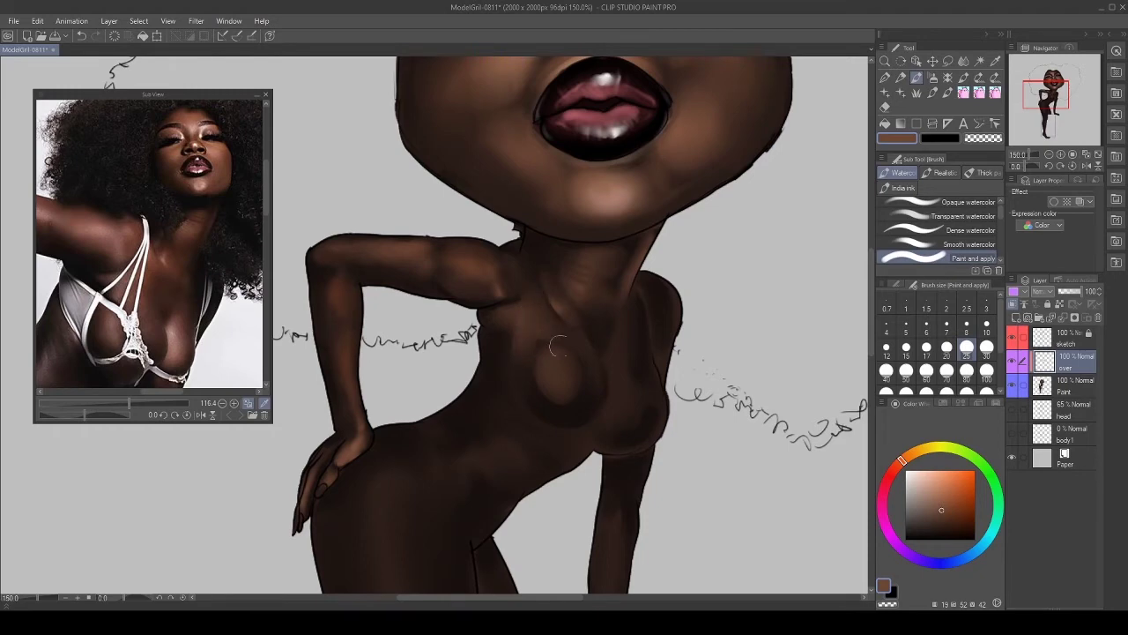
# Highlight the far breast with the same brown at brush sizes 15 and 20.
pyautogui.press('[')
pyautogui.press('[')
pyautogui.press('[')
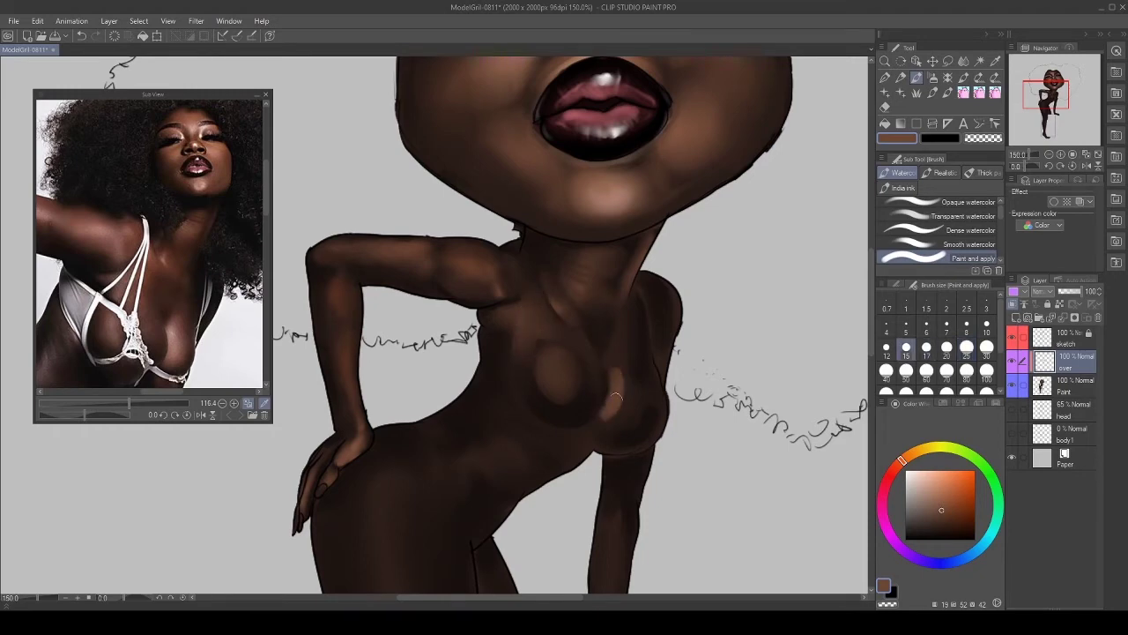
pyautogui.press(']')
pyautogui.press(']')
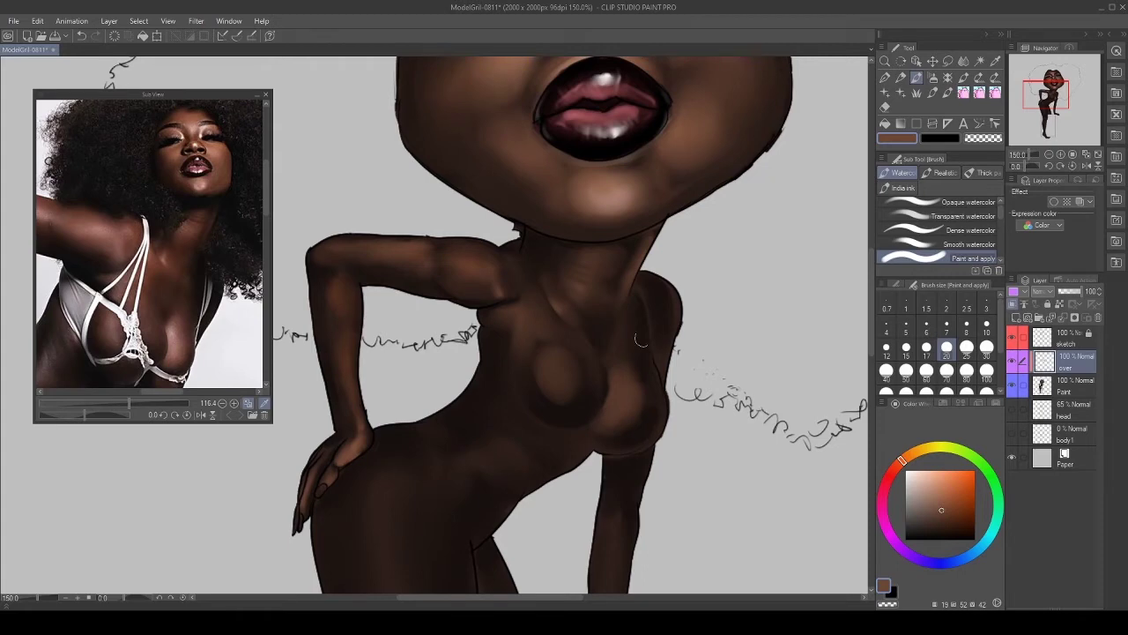
# Highlight the far side of the chest and the far shoulder with size 8 and 12 brushes.
pyautogui.press('[')
pyautogui.press('[')
pyautogui.press('[')
pyautogui.press('[')
pyautogui.press('[')
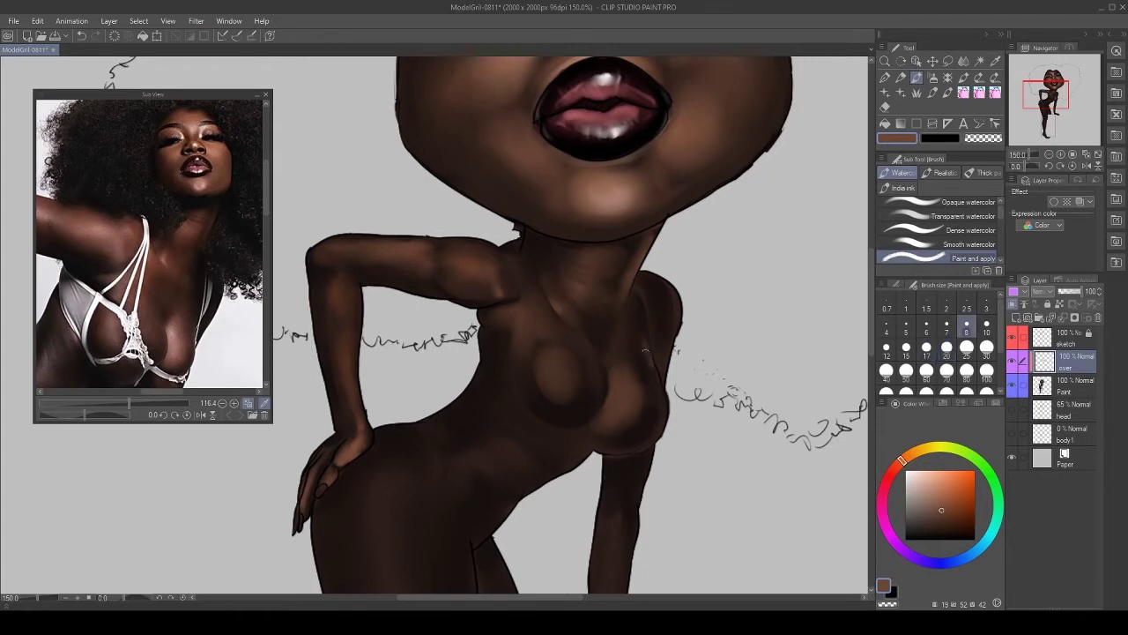
pyautogui.press(']')
pyautogui.press(']')
pyautogui.moveTo(656, 283)
pyautogui.mouseDown()
pyautogui.moveTo(673, 309)
pyautogui.moveTo(666, 342)
pyautogui.mouseUp()
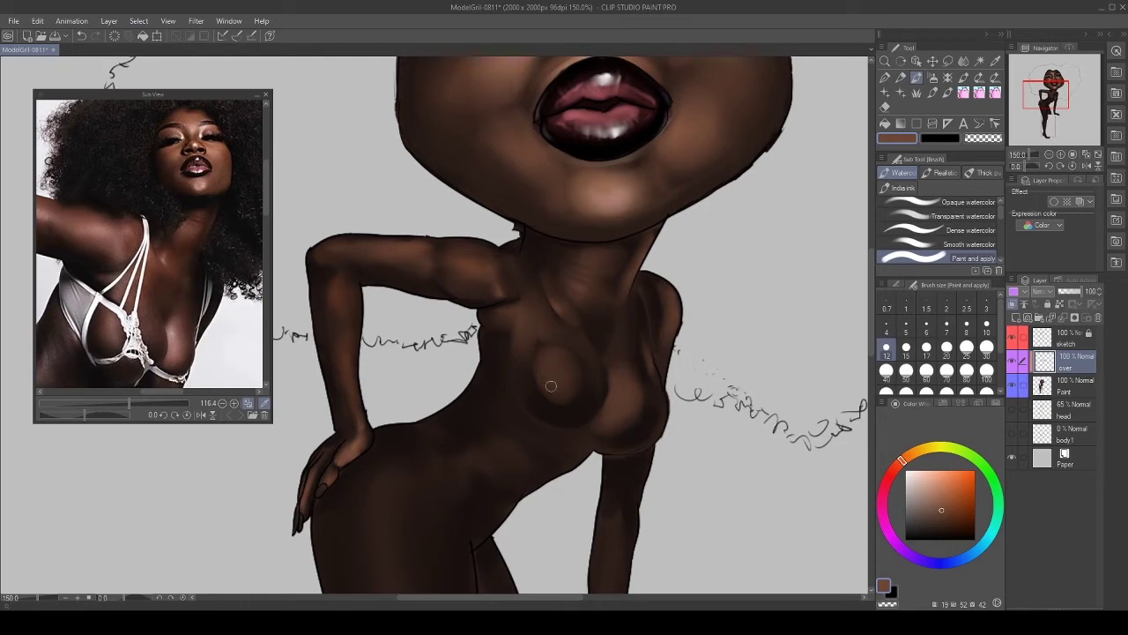
# Paint brown highlights over the waist and ribs with a size 17 brush, following the reference photo.
pyautogui.moveTo(183, 320); pyautogui.dragTo(247, 253)
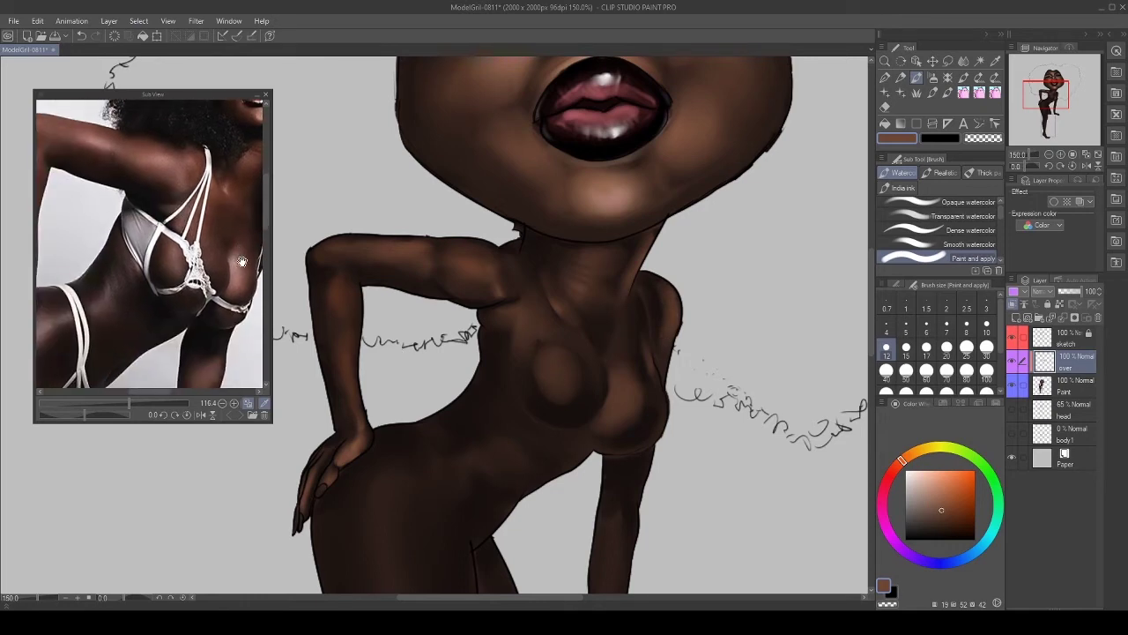
pyautogui.moveTo(490, 377); pyautogui.dragTo(524, 277)
pyautogui.press(']')
pyautogui.press(']')
pyautogui.moveTo(485, 359)
pyautogui.mouseDown()
pyautogui.moveTo(532, 329)
pyautogui.moveTo(537, 301)
pyautogui.moveTo(554, 329)
pyautogui.moveTo(531, 303)
pyautogui.moveTo(529, 335)
pyautogui.moveTo(512, 331)
pyautogui.moveTo(493, 352)
pyautogui.moveTo(494, 340)
pyautogui.moveTo(528, 350)
pyautogui.moveTo(498, 361)
pyautogui.moveTo(513, 397)
pyautogui.moveTo(491, 335)
pyautogui.mouseUp()
# Sample the waist's dark brown and blend the edges of the torso highlights with size 30 and 17 brushes.
pyautogui.keyDown('alt'); pyautogui.click(510, 399); pyautogui.keyUp('alt')
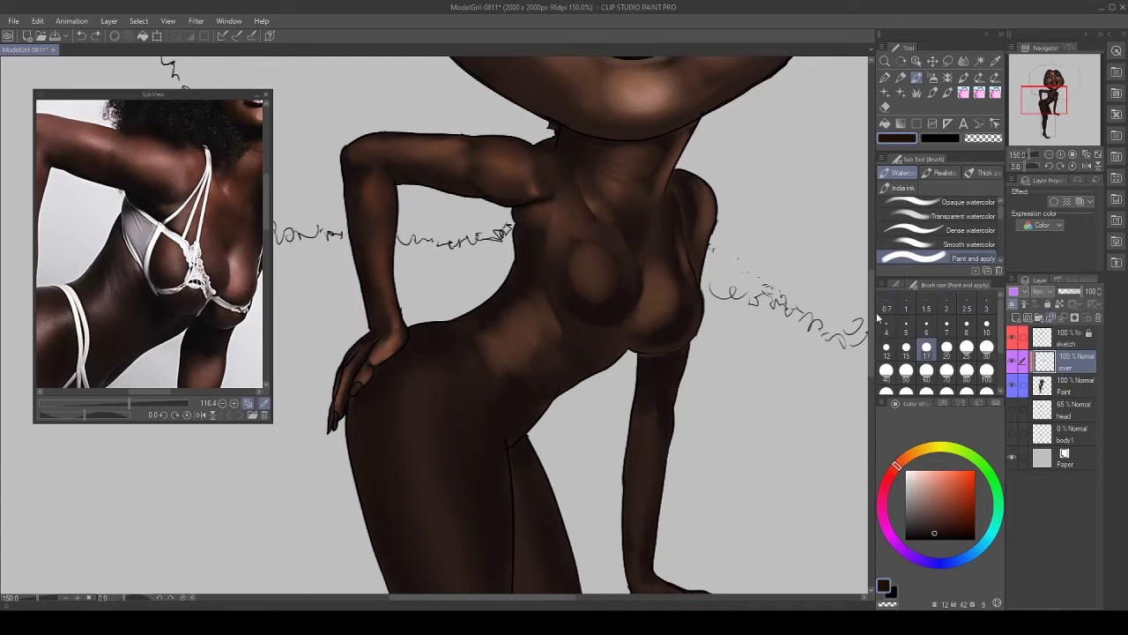
pyautogui.press(']')
pyautogui.press(']')
pyautogui.press(']')
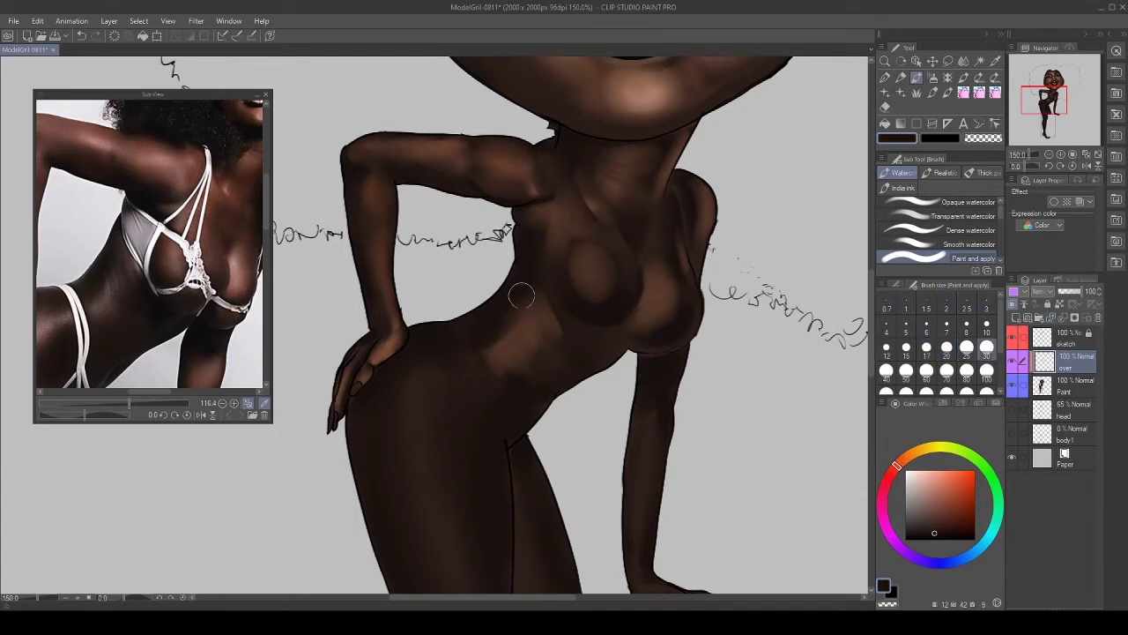
pyautogui.moveTo(524, 384)
pyautogui.mouseDown()
pyautogui.moveTo(527, 336)
pyautogui.moveTo(533, 323)
pyautogui.moveTo(549, 327)
pyautogui.moveTo(540, 324)
pyautogui.mouseUp()
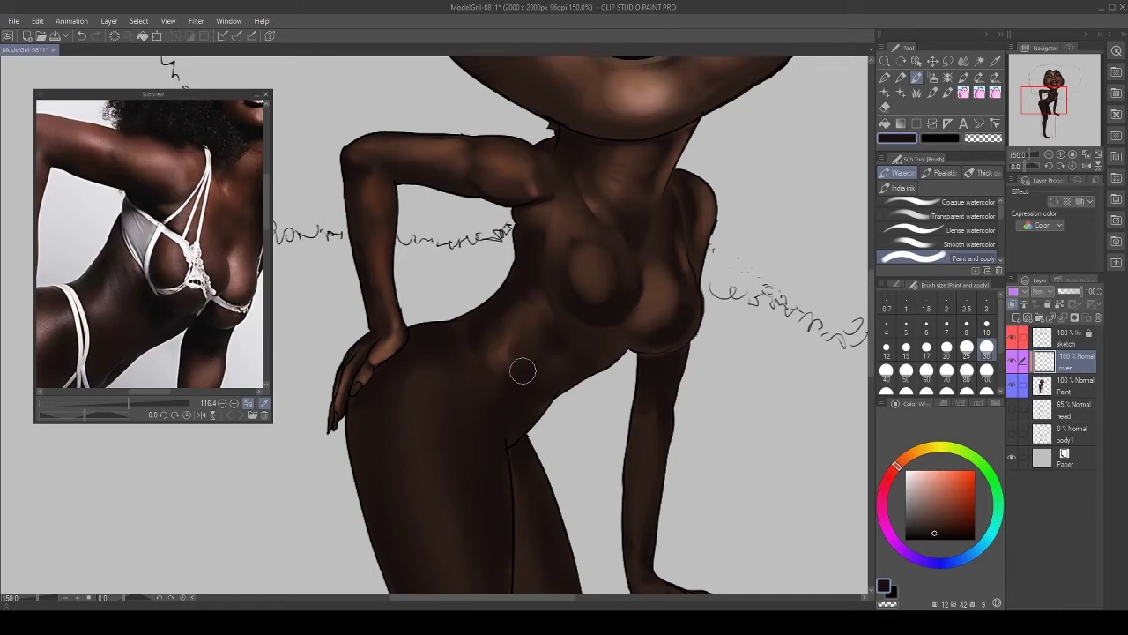
pyautogui.press('[')
pyautogui.press('[')
pyautogui.press('[')
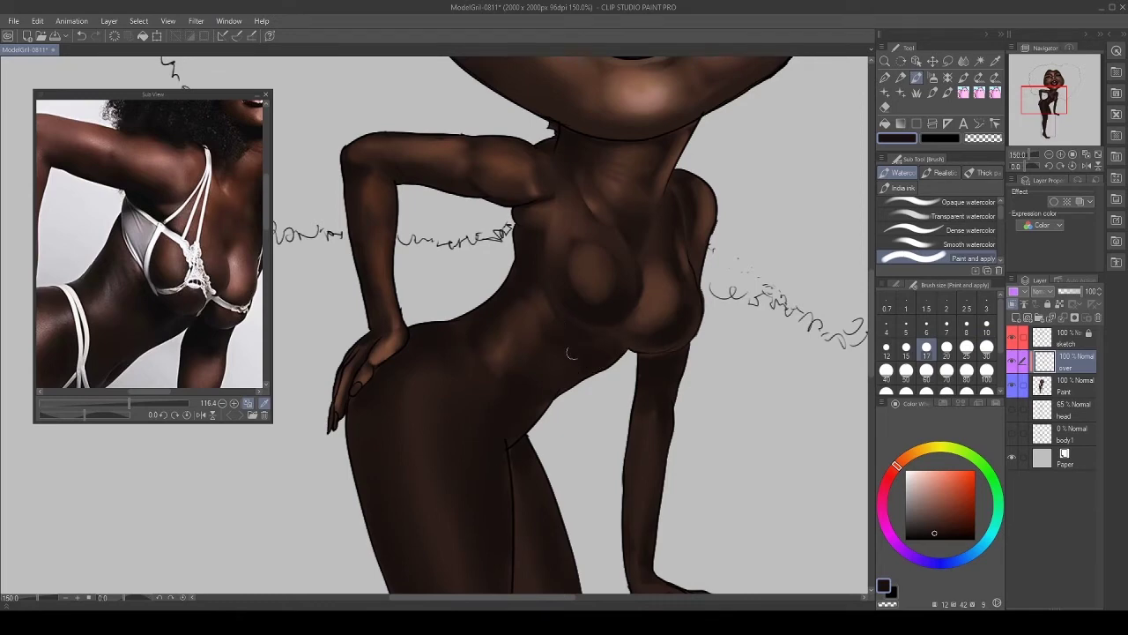
# Sample the hand's lighter brown and paint highlights down the hip and front thigh, using a brush up to size 20.
pyautogui.moveTo(150, 317); pyautogui.dragTo(245, 270)
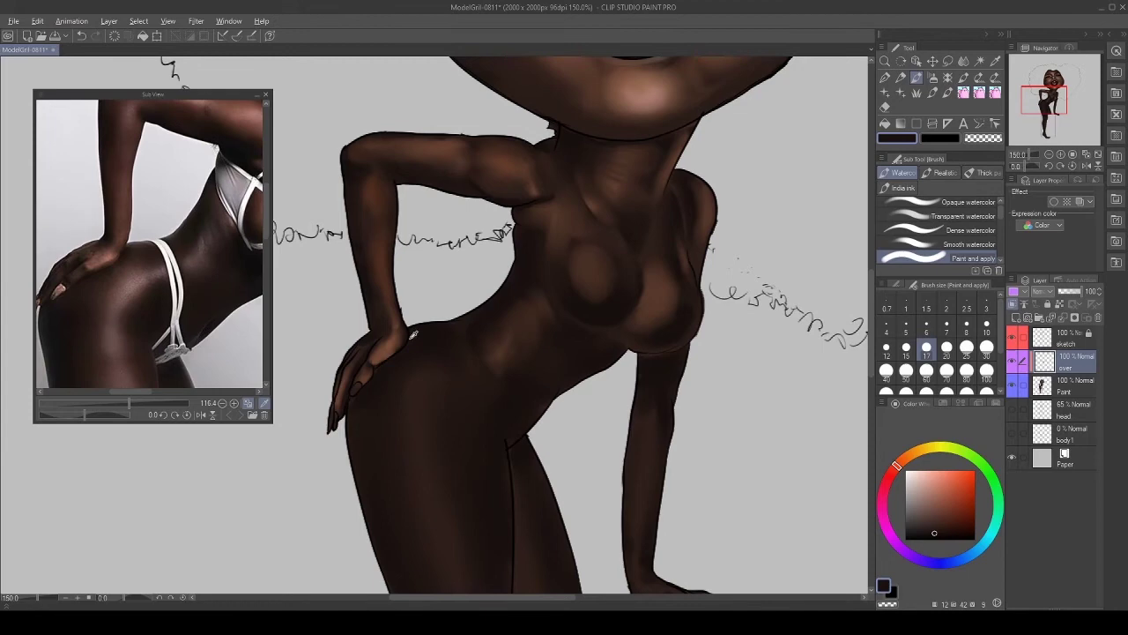
pyautogui.keyDown('alt'); pyautogui.click(388, 346); pyautogui.keyUp('alt')
pyautogui.moveTo(153, 320); pyautogui.dragTo(179, 238)
pyautogui.moveTo(462, 390)
pyautogui.mouseDown()
pyautogui.moveTo(487, 248)
pyautogui.moveTo(446, 238)
pyautogui.moveTo(449, 221)
pyautogui.moveTo(467, 237)
pyautogui.moveTo(490, 219)
pyautogui.moveTo(439, 242)
pyautogui.moveTo(476, 375)
pyautogui.moveTo(476, 421)
pyautogui.moveTo(484, 337)
pyautogui.moveTo(445, 342)
pyautogui.moveTo(451, 374)
pyautogui.moveTo(483, 408)
pyautogui.moveTo(449, 323)
pyautogui.moveTo(457, 287)
pyautogui.moveTo(439, 266)
pyautogui.moveTo(450, 239)
pyautogui.moveTo(485, 240)
pyautogui.moveTo(458, 228)
pyautogui.moveTo(476, 255)
pyautogui.mouseUp()
pyautogui.press(']')
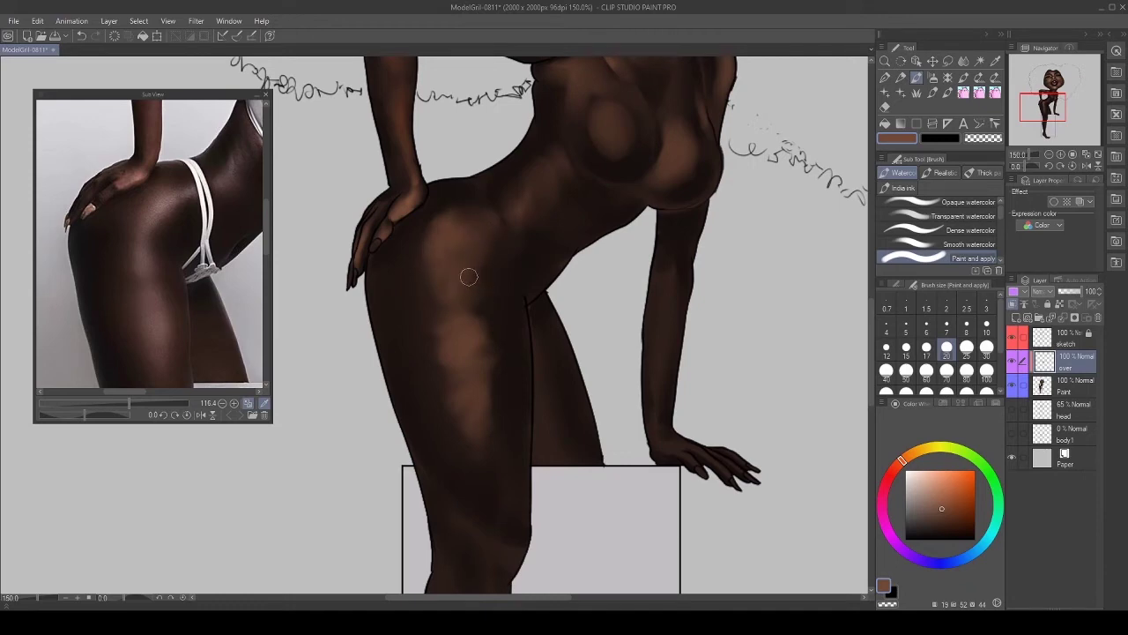
# Sample the thigh's dark brown and blend down the hip and thigh highlights with a size 40 brush.
pyautogui.keyDown('alt'); pyautogui.click(514, 325); pyautogui.keyUp('alt')
pyautogui.press(']')
pyautogui.press(']')
pyautogui.moveTo(498, 378)
pyautogui.mouseDown()
pyautogui.moveTo(496, 342)
pyautogui.moveTo(503, 381)
pyautogui.moveTo(492, 390)
pyautogui.moveTo(508, 343)
pyautogui.moveTo(489, 325)
pyautogui.moveTo(483, 267)
pyautogui.mouseUp()
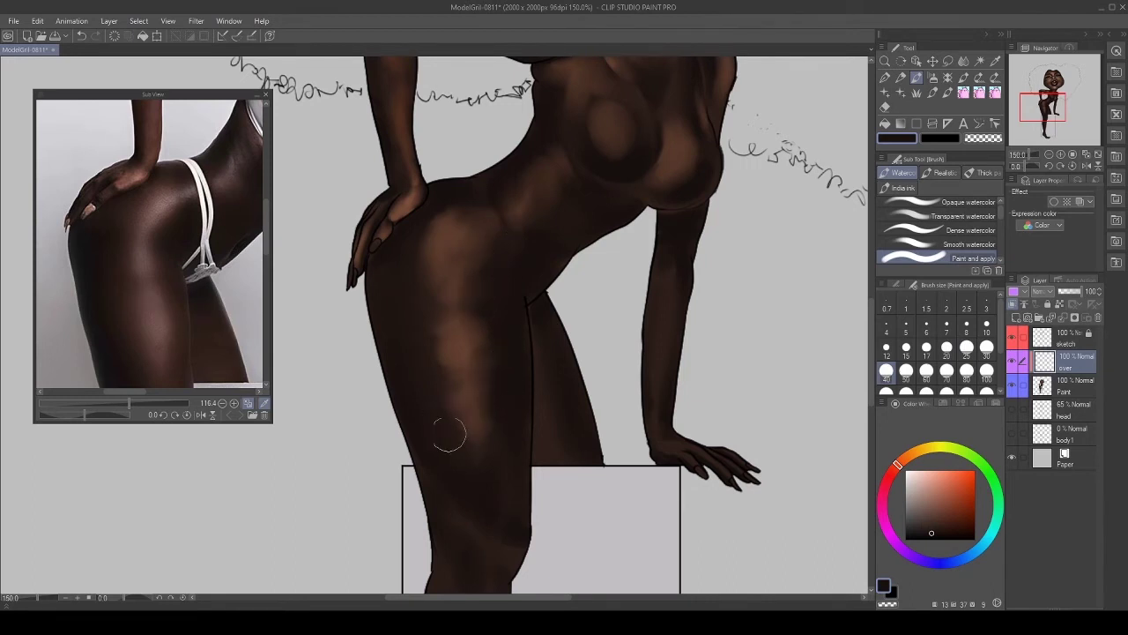
pyautogui.moveTo(444, 354)
pyautogui.mouseDown()
pyautogui.moveTo(438, 393)
pyautogui.moveTo(461, 425)
pyautogui.mouseUp()
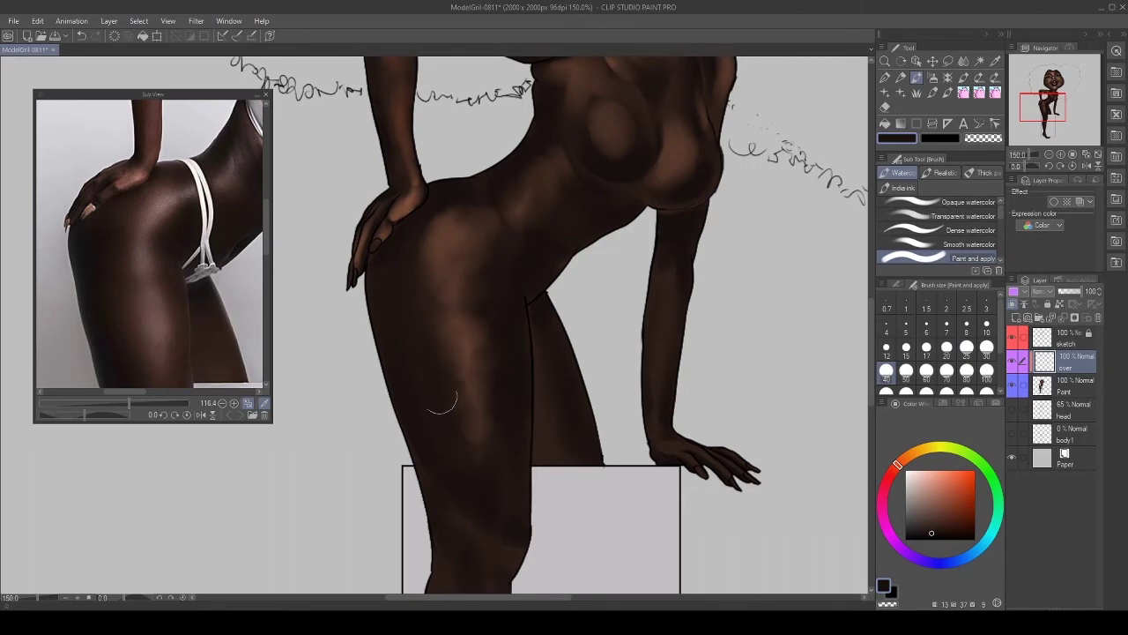
pyautogui.moveTo(426, 305)
pyautogui.mouseDown()
pyautogui.moveTo(421, 258)
pyautogui.moveTo(434, 224)
pyautogui.moveTo(462, 208)
pyautogui.moveTo(453, 231)
pyautogui.moveTo(465, 211)
pyautogui.moveTo(437, 223)
pyautogui.moveTo(480, 219)
pyautogui.moveTo(487, 337)
pyautogui.moveTo(501, 310)
pyautogui.moveTo(476, 262)
pyautogui.moveTo(473, 379)
pyautogui.moveTo(477, 250)
pyautogui.moveTo(464, 387)
pyautogui.moveTo(479, 247)
pyautogui.mouseUp()
# Repaint the hip and thigh highlights in lighter brown with a size 25 brush, and blend their edges with sampled dark brown.
pyautogui.keyDown('alt'); pyautogui.click(432, 256); pyautogui.keyUp('alt')
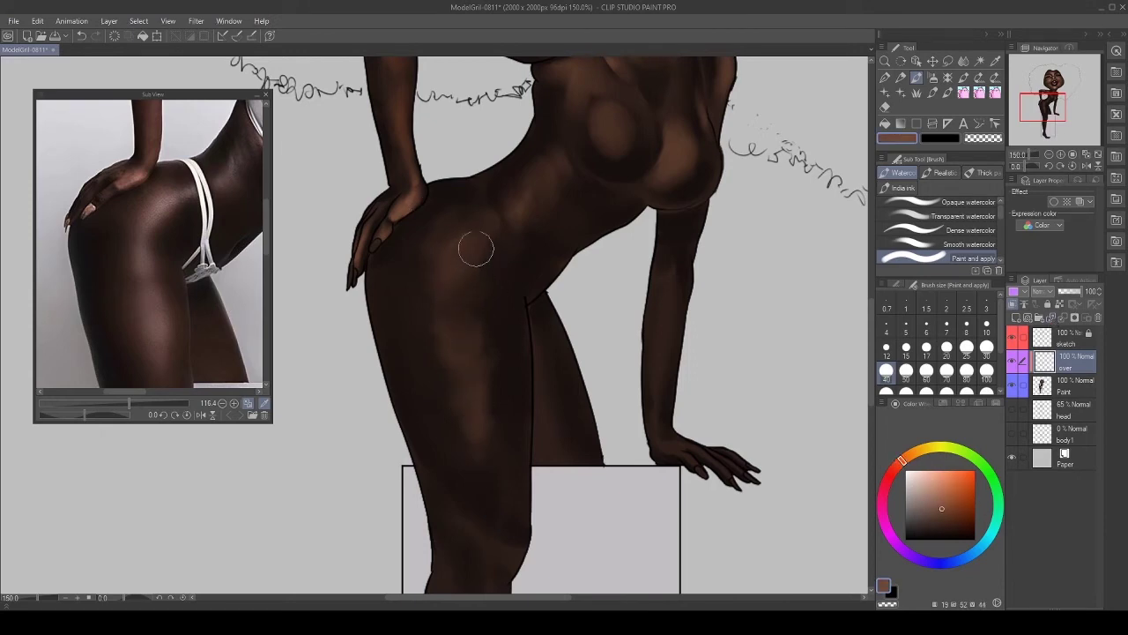
pyautogui.press('[')
pyautogui.press('[')
pyautogui.moveTo(464, 244); pyautogui.dragTo(479, 238)
pyautogui.moveTo(456, 318)
pyautogui.mouseDown()
pyautogui.moveTo(470, 373)
pyautogui.moveTo(482, 365)
pyautogui.moveTo(473, 375)
pyautogui.moveTo(466, 349)
pyautogui.moveTo(474, 415)
pyautogui.moveTo(454, 310)
pyautogui.moveTo(468, 399)
pyautogui.moveTo(479, 321)
pyautogui.moveTo(488, 384)
pyautogui.mouseUp()
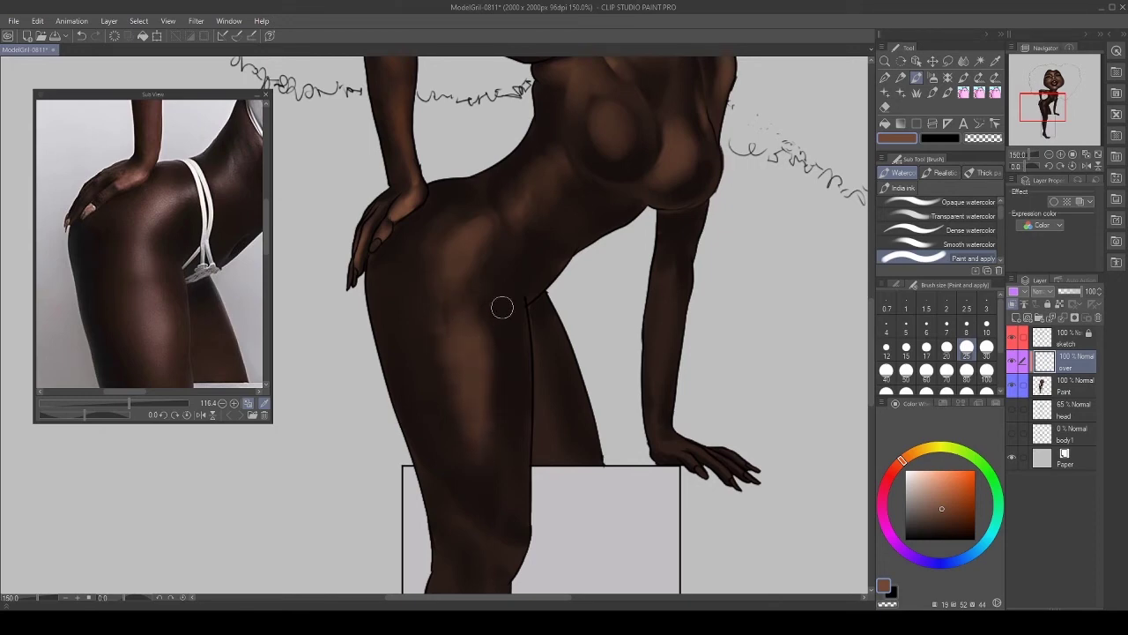
pyautogui.keyDown('alt'); pyautogui.click(490, 337); pyautogui.keyUp('alt')
pyautogui.moveTo(489, 337)
pyautogui.mouseDown()
pyautogui.moveTo(490, 375)
pyautogui.moveTo(483, 326)
pyautogui.moveTo(496, 381)
pyautogui.moveTo(498, 334)
pyautogui.mouseUp()
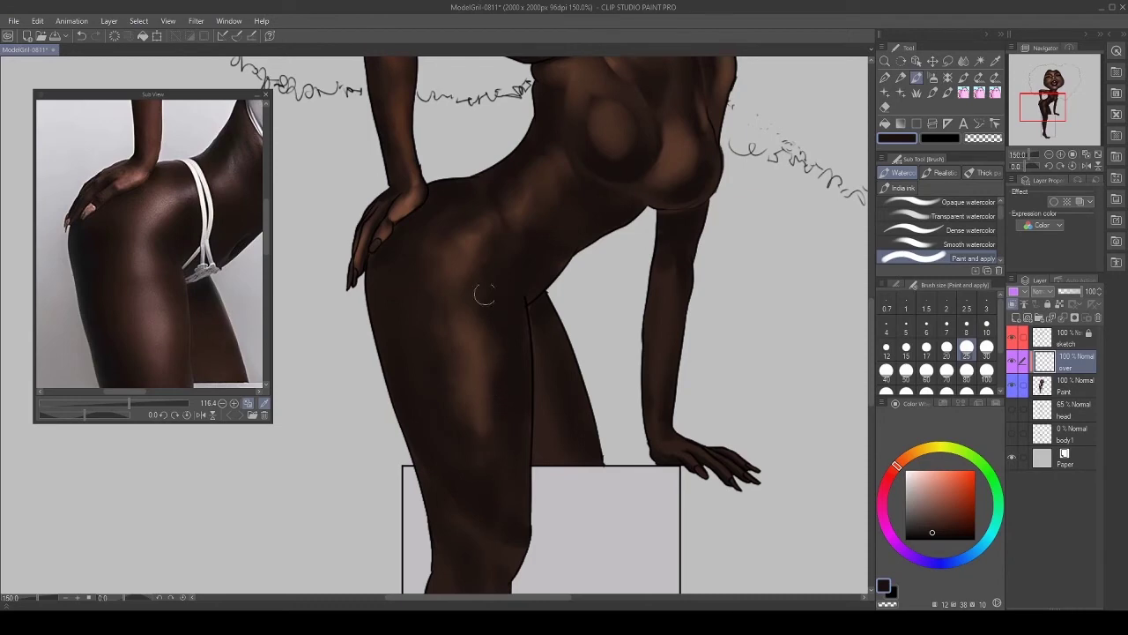
# Sample a muted reddish brown from the reference photo's hip and highlight the bent upper arm with a size 12 brush.
pyautogui.moveTo(513, 238); pyautogui.dragTo(451, 306)
pyautogui.moveTo(168, 203); pyautogui.dragTo(156, 326)
pyautogui.moveTo(507, 260); pyautogui.dragTo(487, 333)
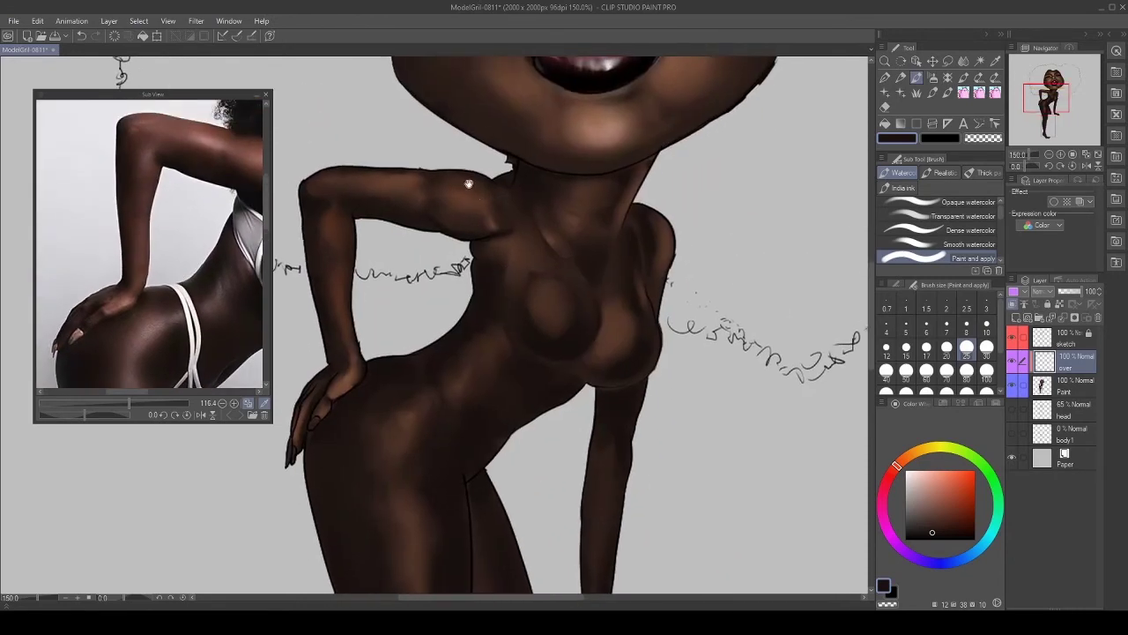
pyautogui.click(168, 323)
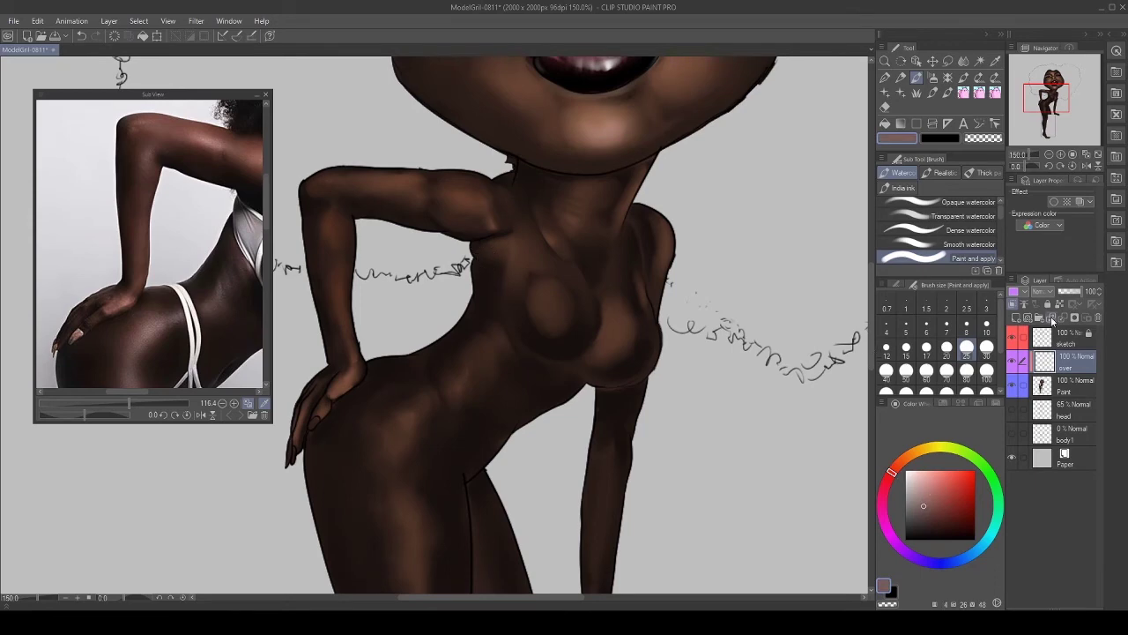
pyautogui.press('[')
pyautogui.press('[')
pyautogui.press('[')
pyautogui.moveTo(420, 194); pyautogui.dragTo(397, 191)
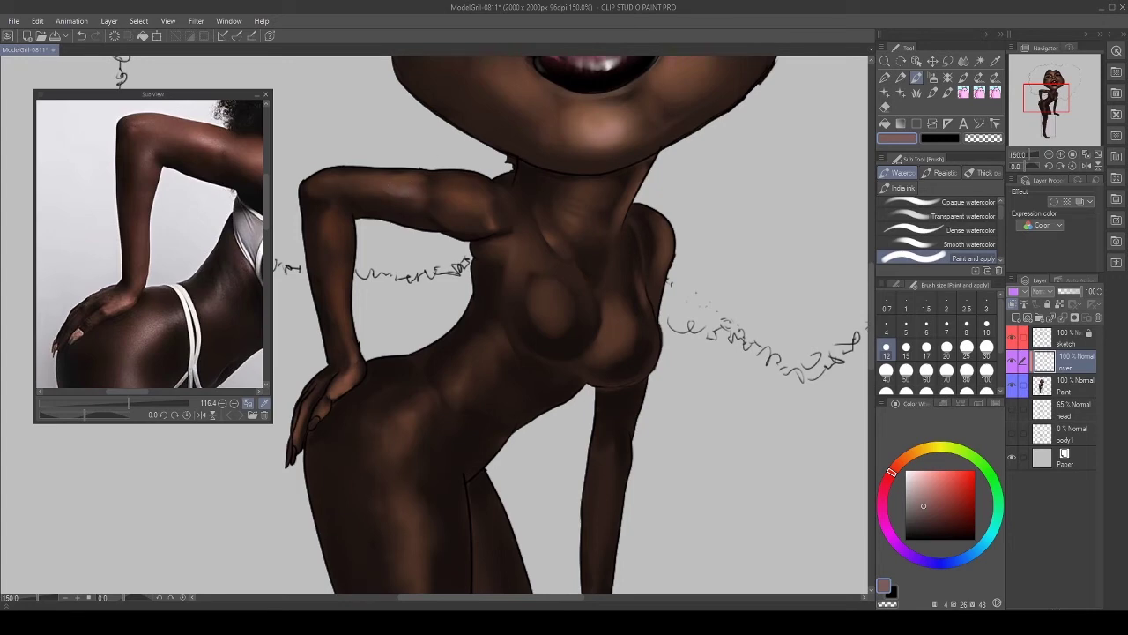
# Sample a lighter reddish brown from the reference photo's arm and highlight the bent upper arm and the forearm below the elbow.
pyautogui.click(936, 491)
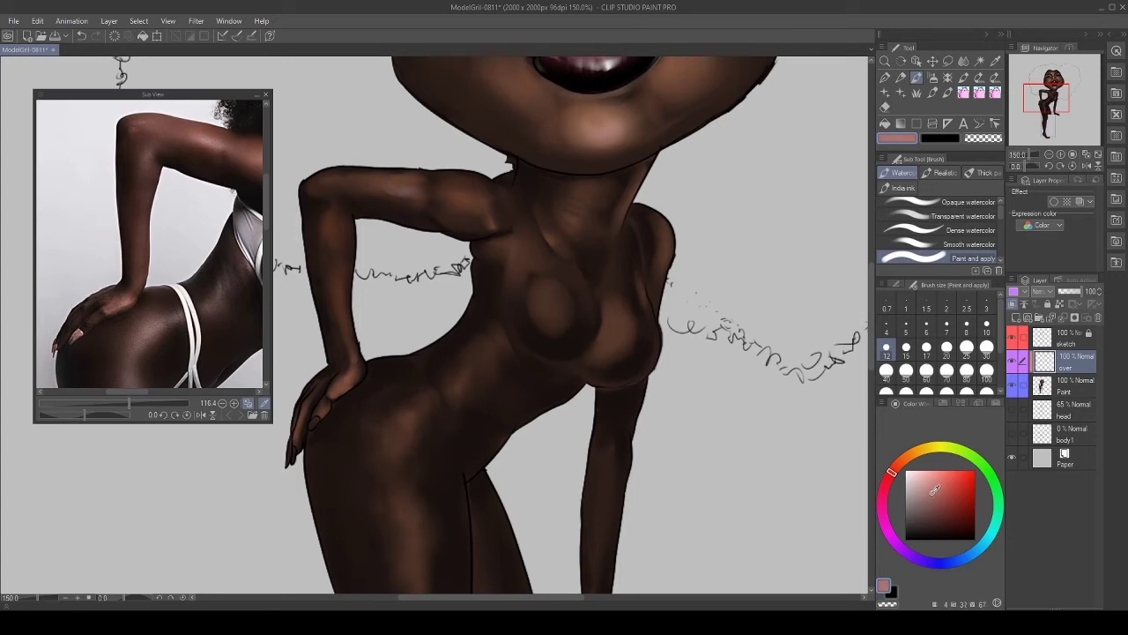
pyautogui.click(216, 138)
pyautogui.moveTo(413, 192)
pyautogui.mouseDown()
pyautogui.moveTo(381, 188)
pyautogui.moveTo(409, 189)
pyautogui.mouseUp()
pyautogui.moveTo(333, 236); pyautogui.dragTo(335, 246)
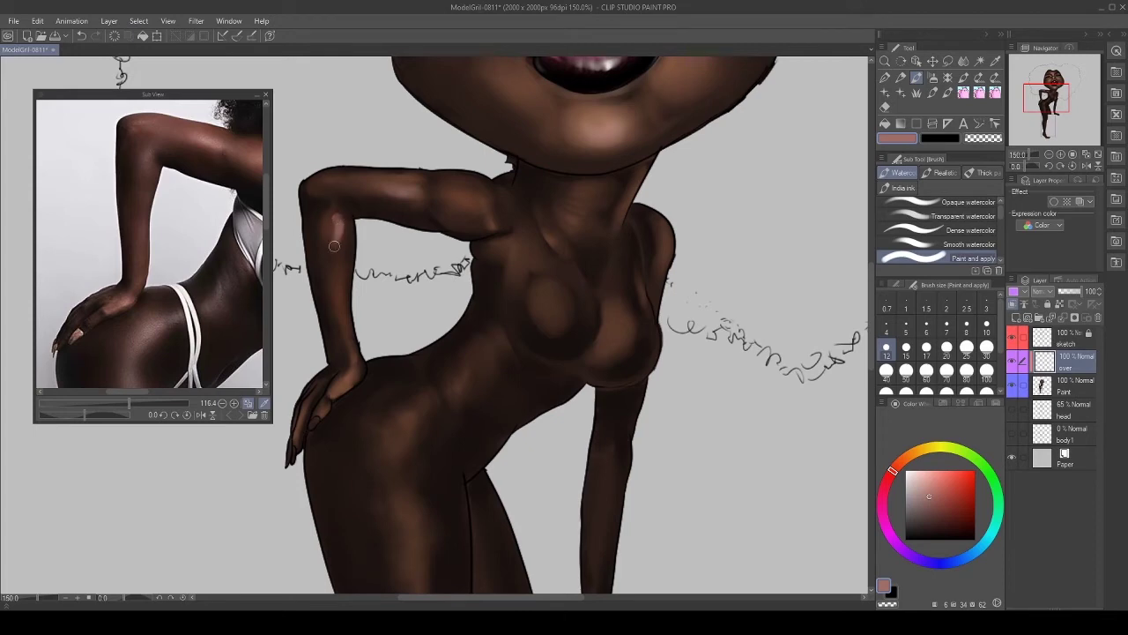
pyautogui.moveTo(335, 176); pyautogui.dragTo(322, 183)
pyautogui.hotkey('ctrl', 'z')
# Add reddish-brown highlights to the shoulder of the bent arm, following the reference photo.
pyautogui.moveTo(253, 202); pyautogui.dragTo(191, 205)
pyautogui.moveTo(481, 196)
pyautogui.mouseDown()
pyautogui.moveTo(462, 196)
pyautogui.moveTo(474, 199)
pyautogui.mouseUp()
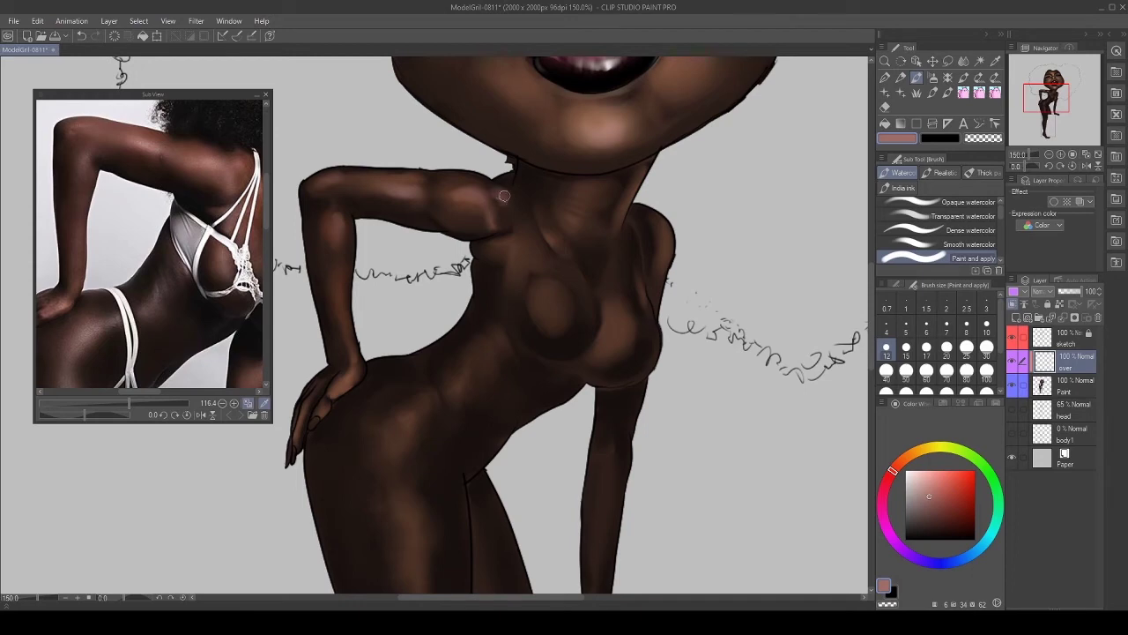
pyautogui.moveTo(455, 194); pyautogui.dragTo(473, 196)
# Add reddish-brown highlights to the collarbone and neck with size 12 and 8 brushes, following the reference photo.
pyautogui.moveTo(185, 241); pyautogui.dragTo(112, 255)
pyautogui.moveTo(401, 222); pyautogui.dragTo(338, 237)
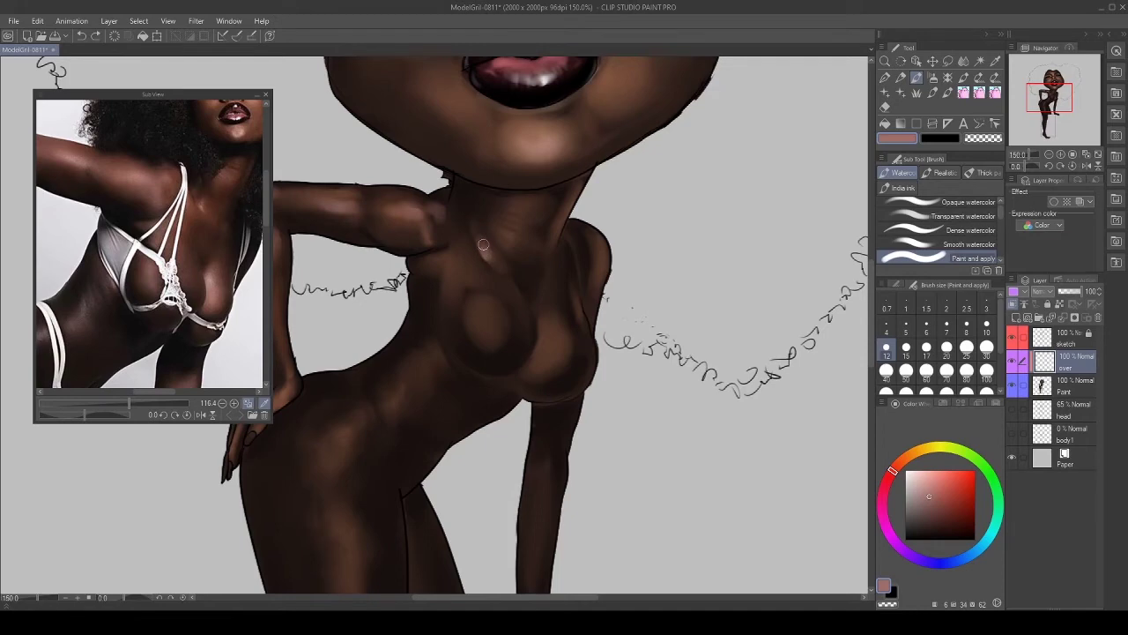
pyautogui.press('[')
pyautogui.press('[')
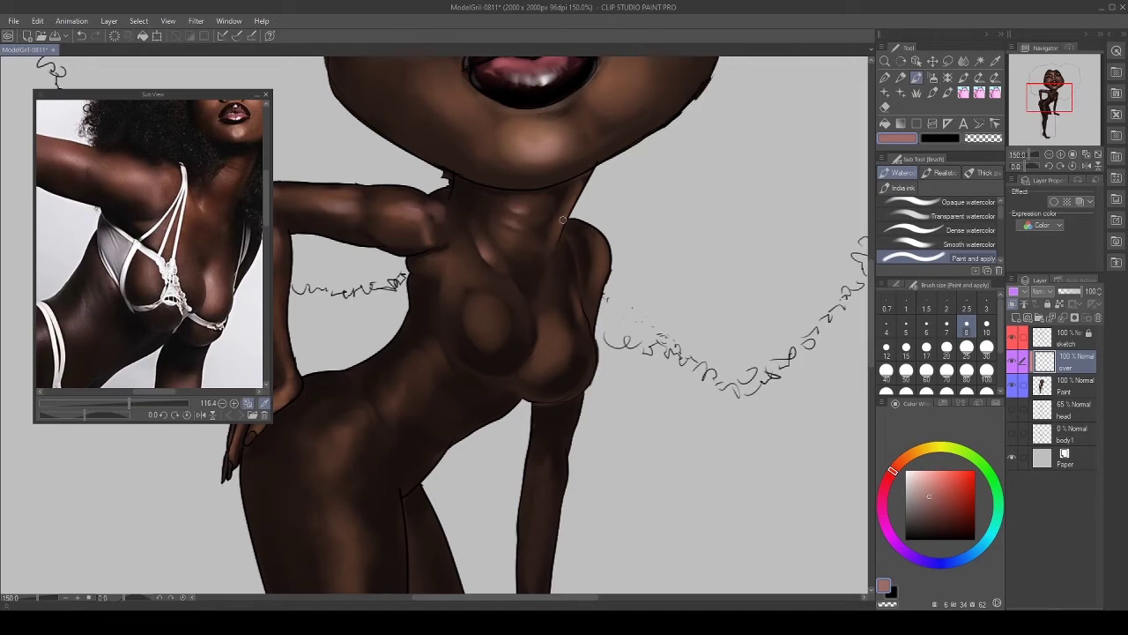
# Add reddish-brown highlights to the far breast with a size 15 brush and to the near breast at size 17.
pyautogui.moveTo(529, 357); pyautogui.dragTo(542, 331)
pyautogui.hotkey('ctrl', 'z')
pyautogui.press(']')
pyautogui.press(']')
pyautogui.press(']')
pyautogui.moveTo(536, 363); pyautogui.dragTo(548, 318)
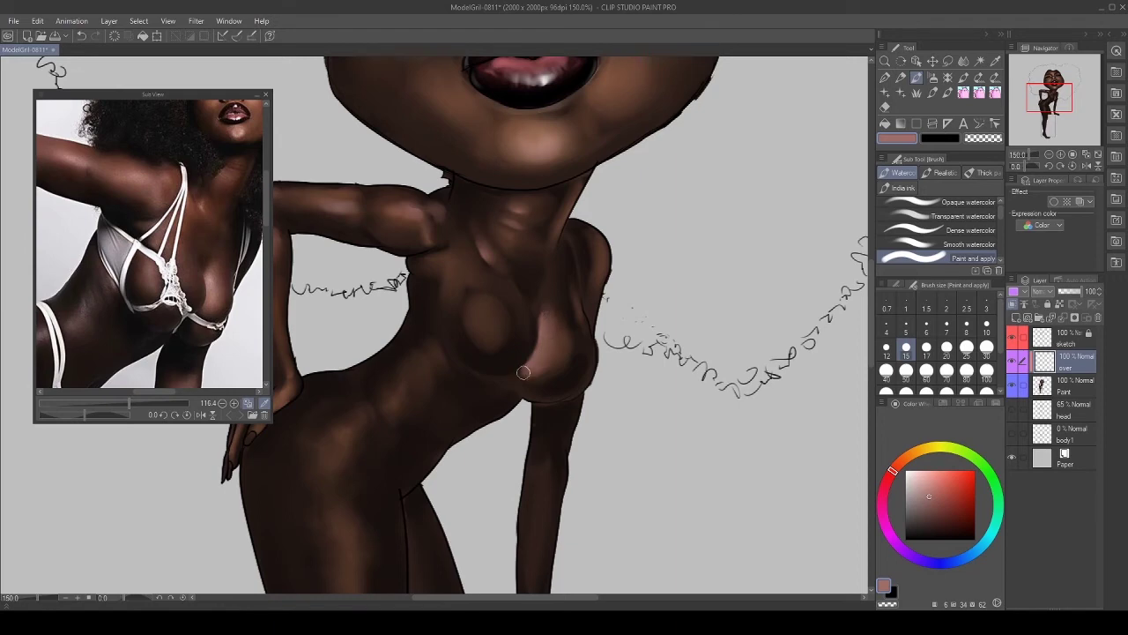
pyautogui.moveTo(544, 356)
pyautogui.mouseDown()
pyautogui.moveTo(528, 368)
pyautogui.moveTo(549, 317)
pyautogui.mouseUp()
pyautogui.press(']')
pyautogui.moveTo(477, 327); pyautogui.dragTo(481, 314)
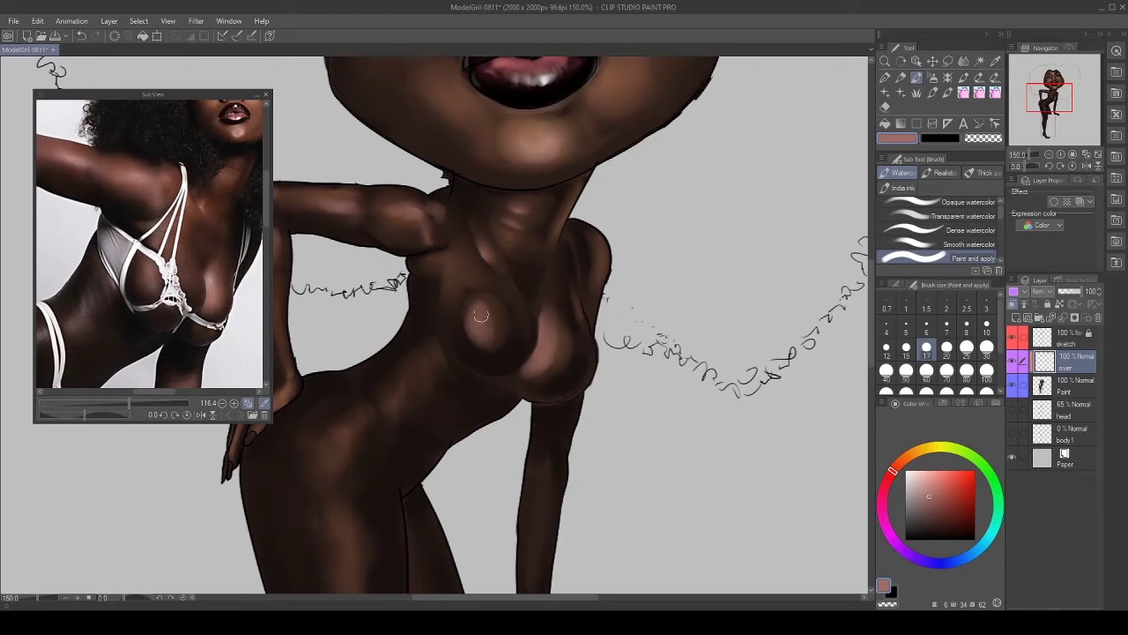
# Highlight the upper chest beside the near armpit in reddish brown with a size 12 brush.
pyautogui.press('[')
pyautogui.press('[')
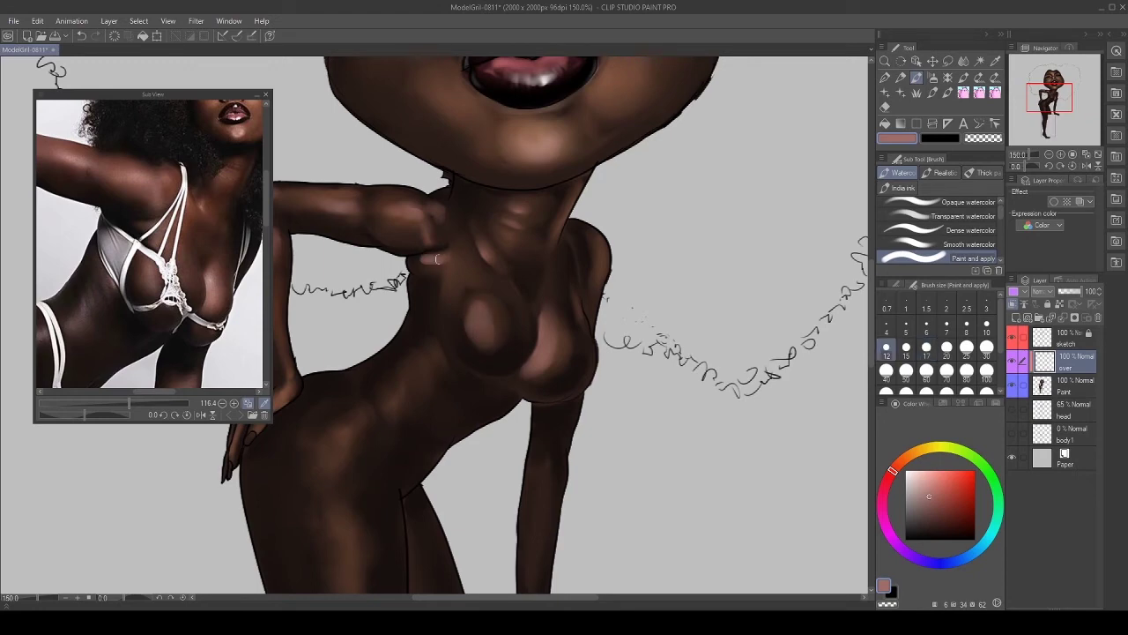
pyautogui.moveTo(452, 286)
pyautogui.mouseDown()
pyautogui.moveTo(458, 257)
pyautogui.moveTo(456, 269)
pyautogui.mouseUp()
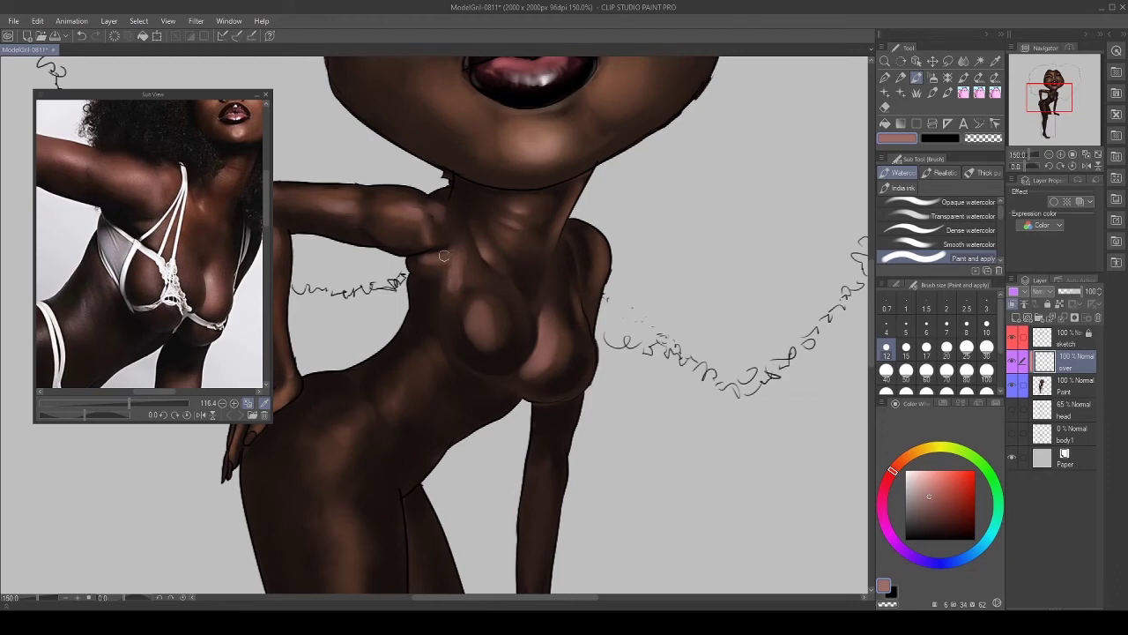
# Add reddish-brown highlights over the ribs at the side of the waist with size 12 and 8 brushes.
pyautogui.moveTo(429, 338); pyautogui.dragTo(464, 278)
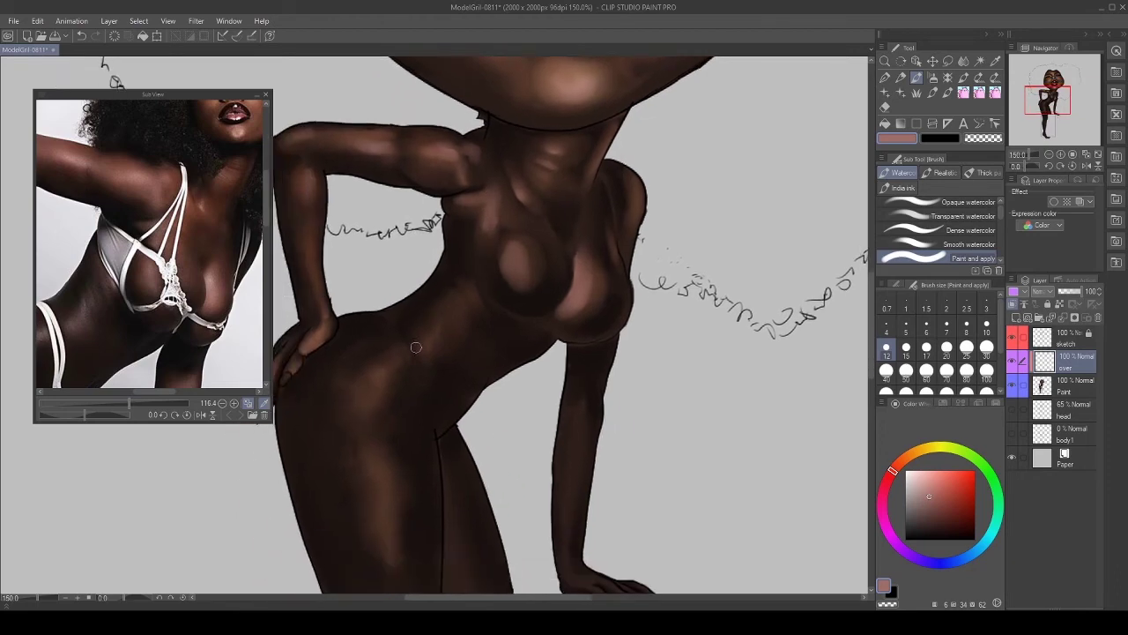
pyautogui.moveTo(424, 337); pyautogui.dragTo(435, 322)
pyautogui.press('[')
pyautogui.press('[')
pyautogui.moveTo(473, 319); pyautogui.dragTo(458, 298)
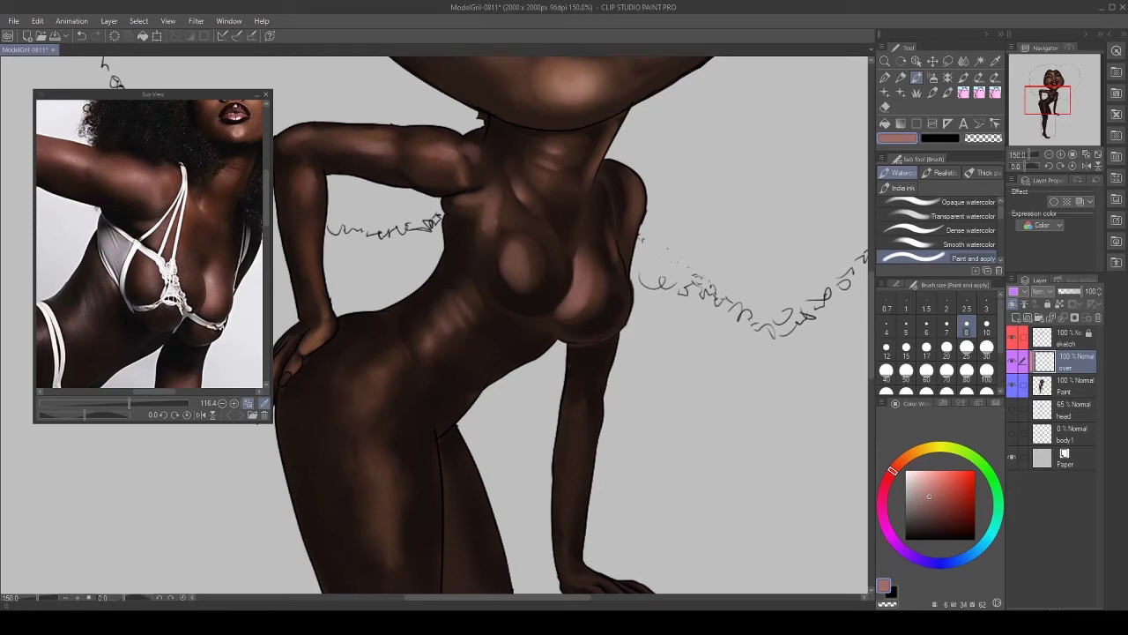
# Highlight the hand resting on the hip at brush size 8 and the bent forearm at size 12, following the reference photo.
pyautogui.moveTo(88, 304); pyautogui.dragTo(242, 165)
pyautogui.moveTo(294, 340); pyautogui.dragTo(389, 298)
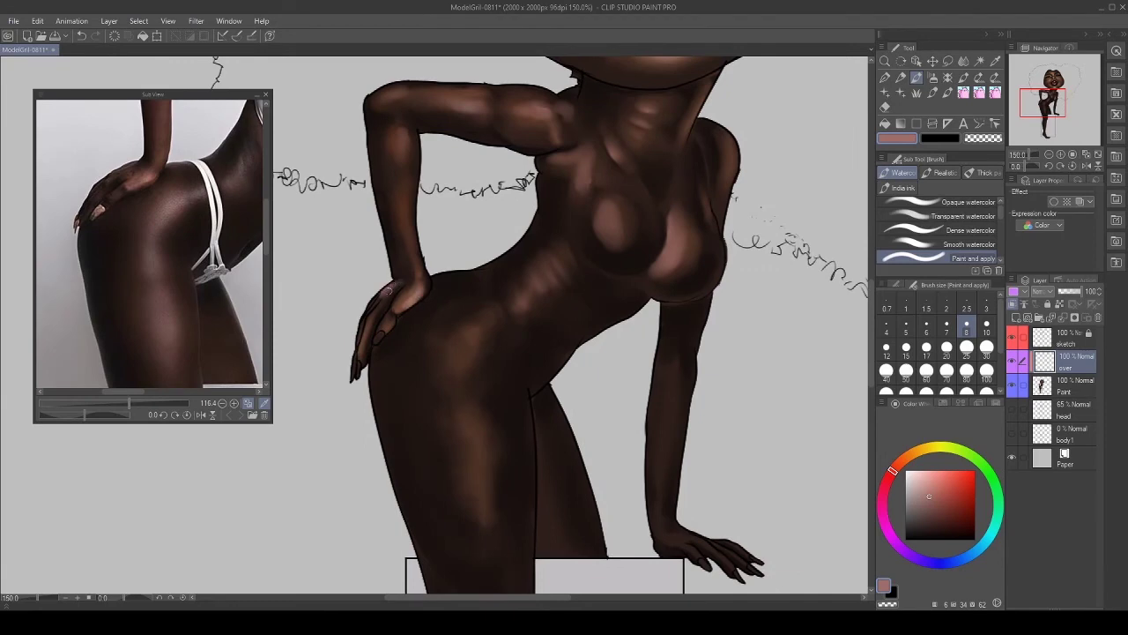
pyautogui.moveTo(416, 251); pyautogui.dragTo(405, 304)
pyautogui.press(']')
pyautogui.press(']')
pyautogui.moveTo(222, 103); pyautogui.dragTo(207, 267)
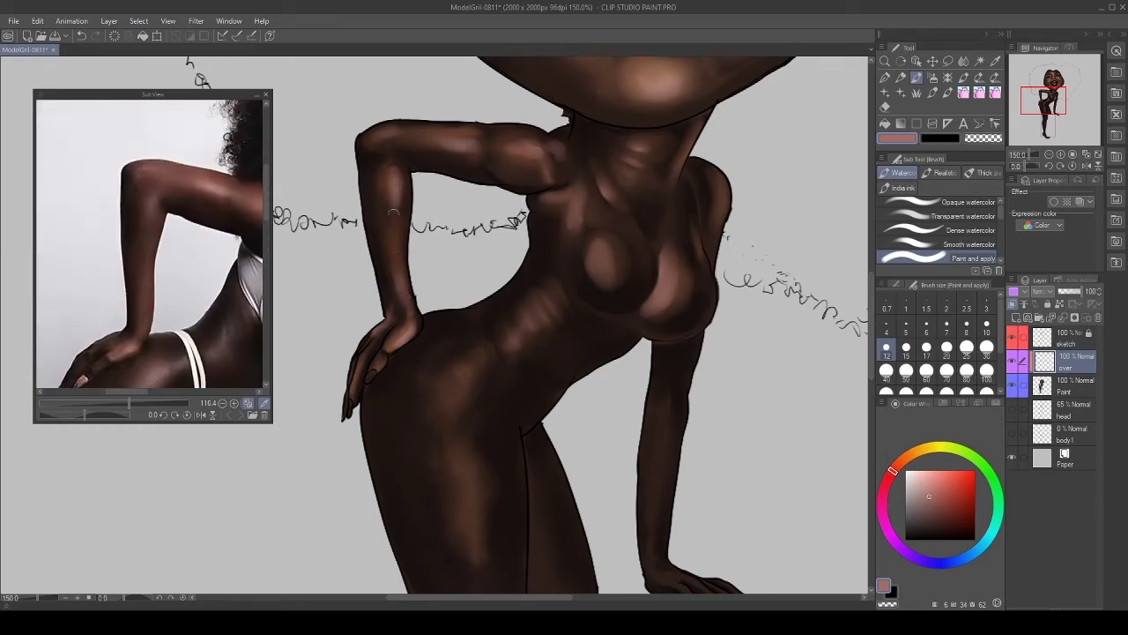
# Add reddish-brown highlights to the hip with size 25 and 17 brushes, following the reference photo.
pyautogui.moveTo(203, 353); pyautogui.dragTo(204, 186)
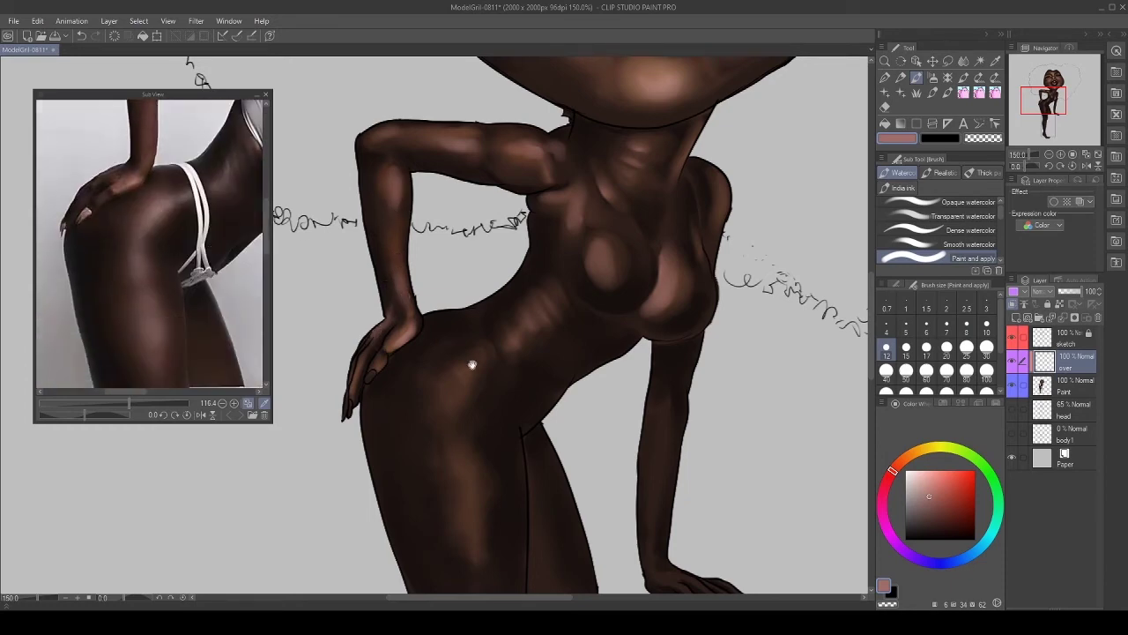
pyautogui.moveTo(470, 387); pyautogui.dragTo(473, 274)
pyautogui.press(']')
pyautogui.press(']')
pyautogui.press(']')
pyautogui.press(']')
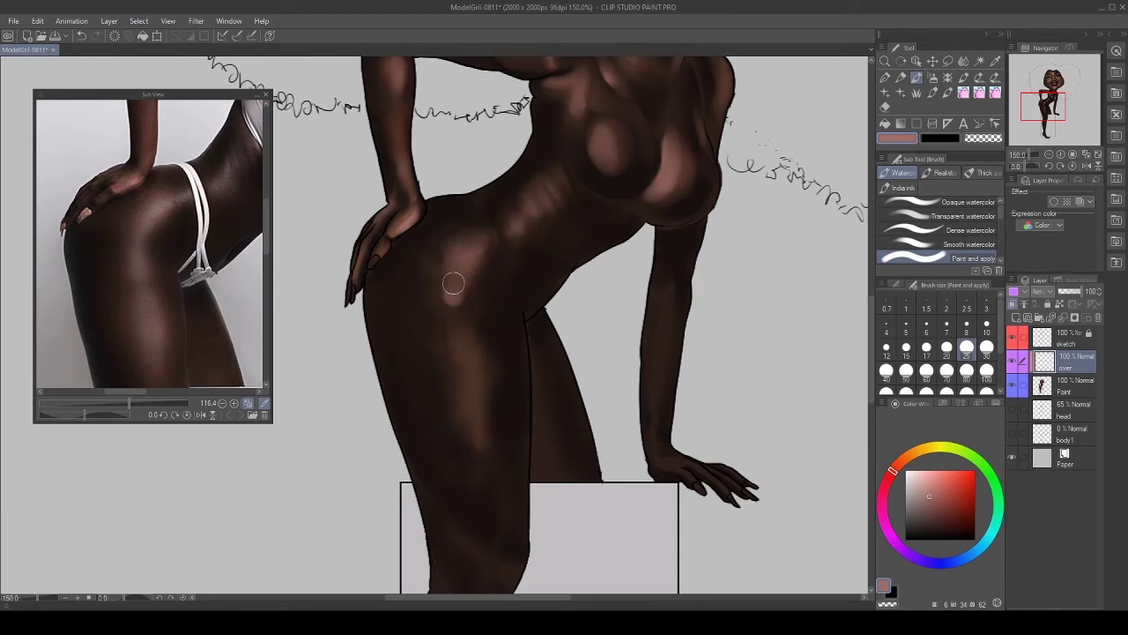
pyautogui.press('[')
pyautogui.press('[')
pyautogui.moveTo(454, 302)
pyautogui.mouseDown()
pyautogui.moveTo(451, 334)
pyautogui.moveTo(455, 301)
pyautogui.mouseUp()
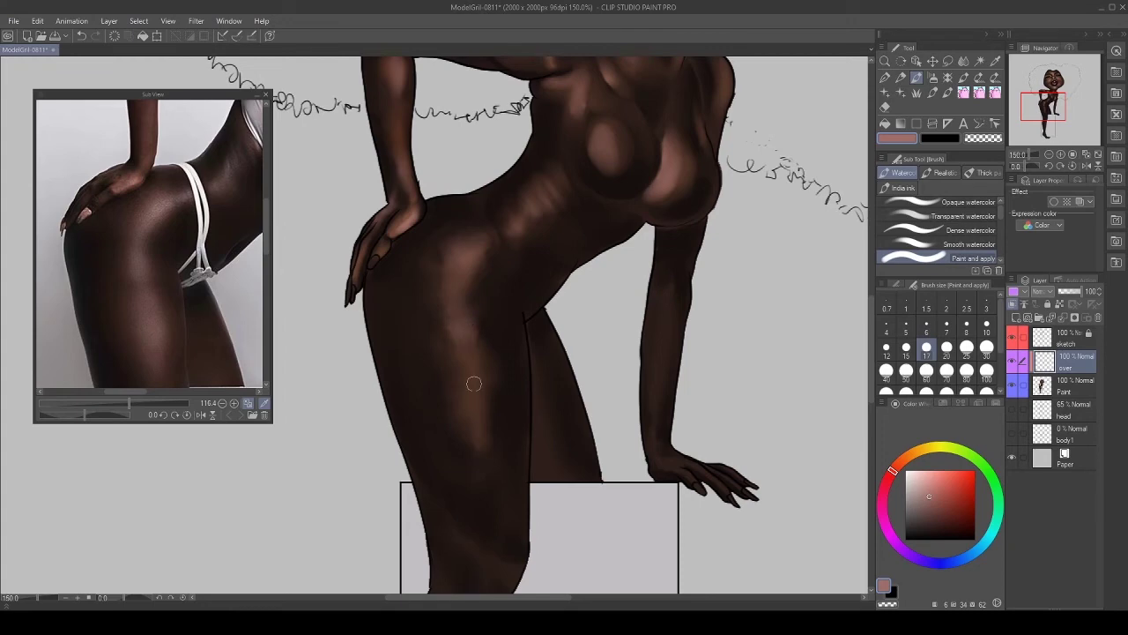
# Brighten the highlight down the front thigh in reddish brown with size 25 and 17 brushes.
pyautogui.press(']')
pyautogui.press(']')
pyautogui.moveTo(477, 379)
pyautogui.mouseDown()
pyautogui.moveTo(470, 355)
pyautogui.moveTo(468, 386)
pyautogui.moveTo(485, 371)
pyautogui.moveTo(478, 344)
pyautogui.moveTo(462, 385)
pyautogui.mouseUp()
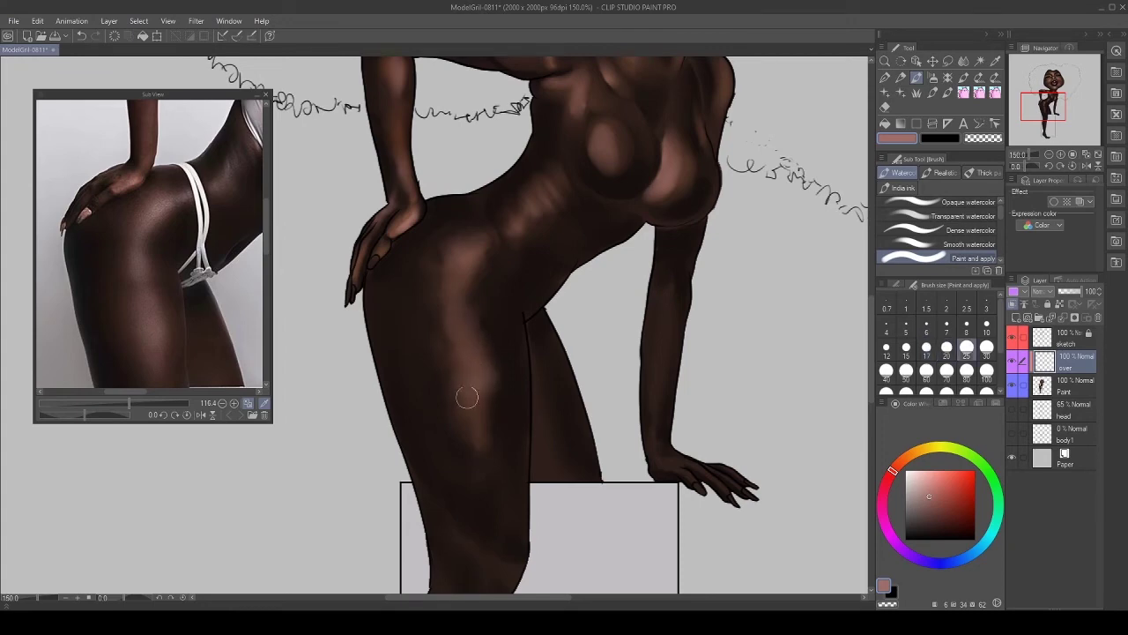
pyautogui.press('[')
pyautogui.press('[')
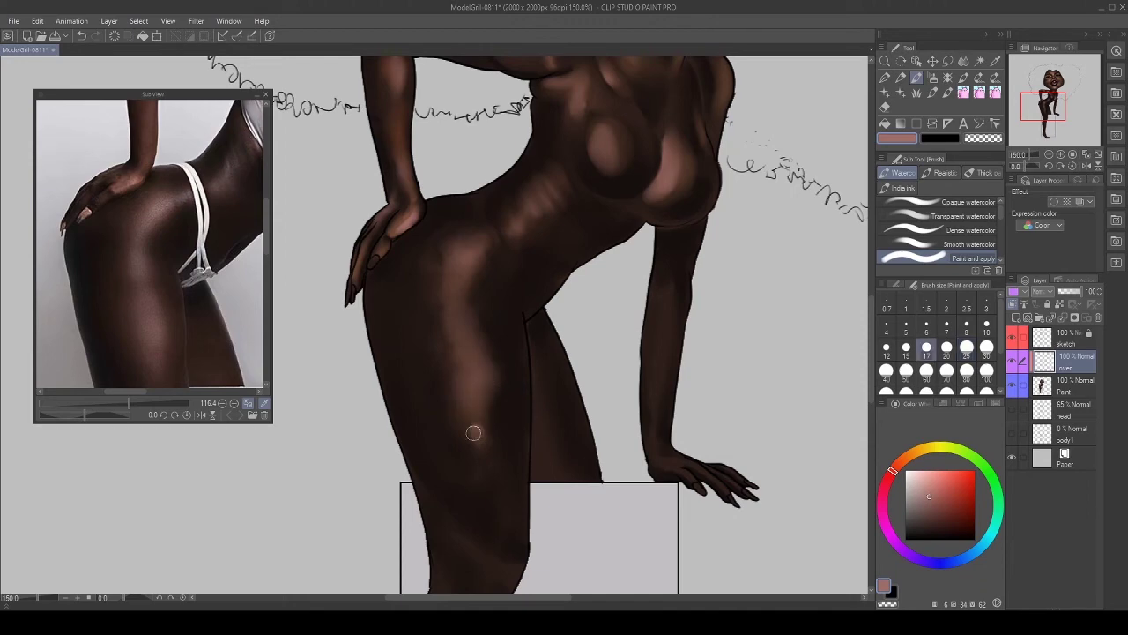
# Paint thin reddish-brown rim light along the belly's lower edge and the near thigh's inner edge with size 8 and 12 brushes.
pyautogui.press('[')
pyautogui.press('[')
pyautogui.press('[')
pyautogui.press('[')
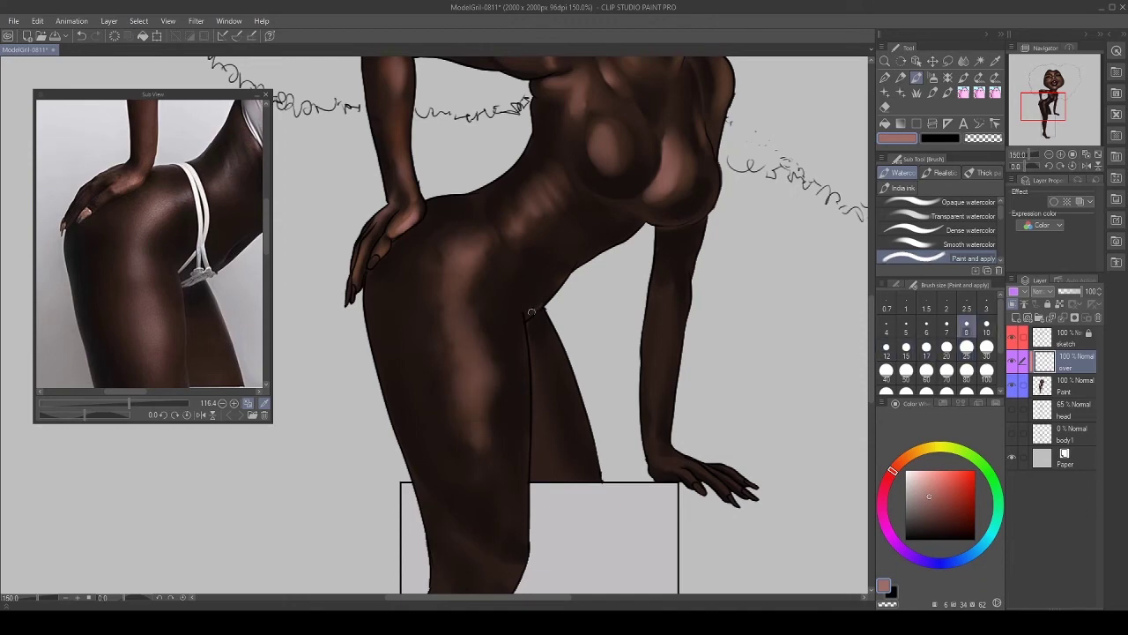
pyautogui.moveTo(530, 314)
pyautogui.mouseDown()
pyautogui.moveTo(626, 233)
pyautogui.moveTo(522, 312)
pyautogui.moveTo(619, 231)
pyautogui.mouseUp()
pyautogui.press(']')
pyautogui.press(']')
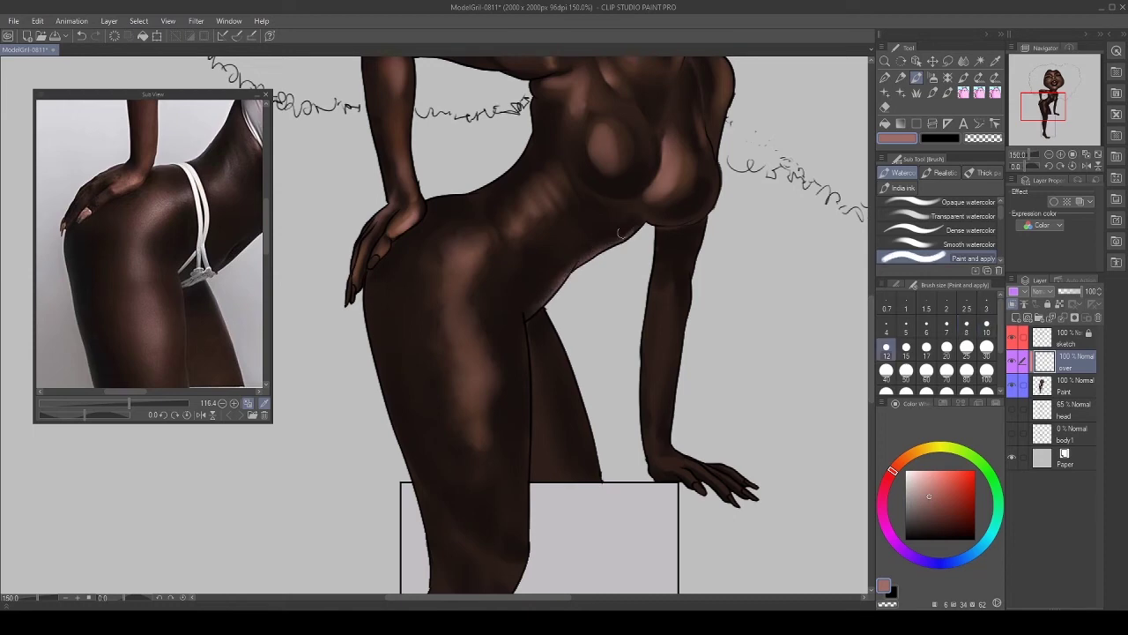
pyautogui.press('[')
pyautogui.press('[')
pyautogui.moveTo(525, 372); pyautogui.dragTo(521, 484)
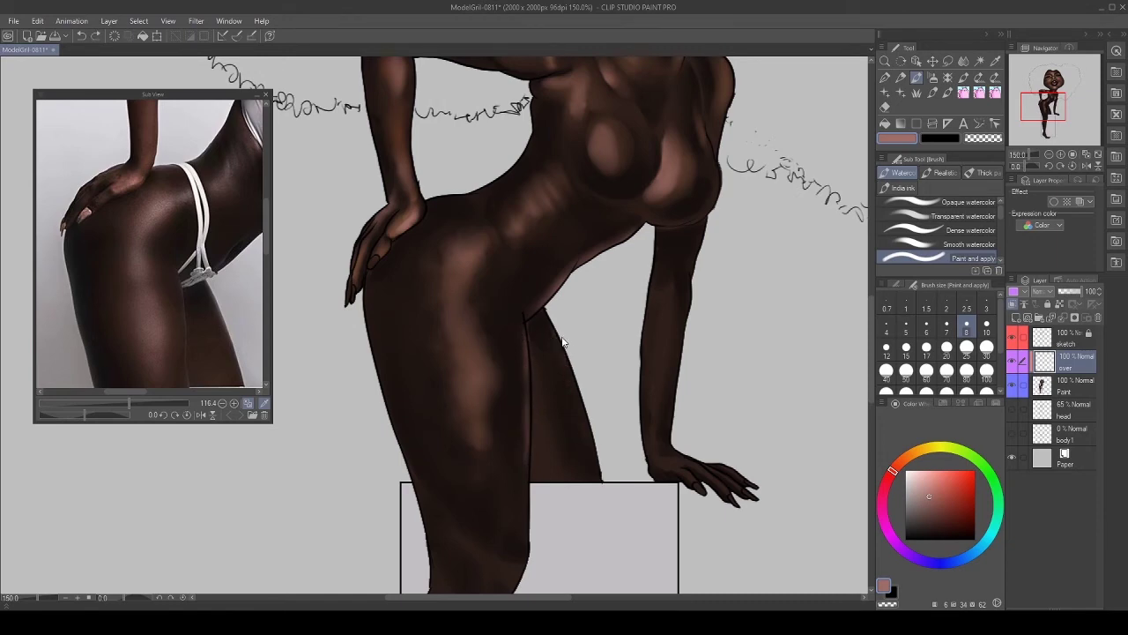
# Paint reddish-brown rim light along the outer edge of the far thigh with a size 8 brush, redoing one stroke.
pyautogui.moveTo(564, 354); pyautogui.dragTo(583, 410)
pyautogui.moveTo(548, 312); pyautogui.dragTo(571, 376)
pyautogui.hotkey('ctrl', 'z')
pyautogui.moveTo(556, 332); pyautogui.dragTo(582, 419)
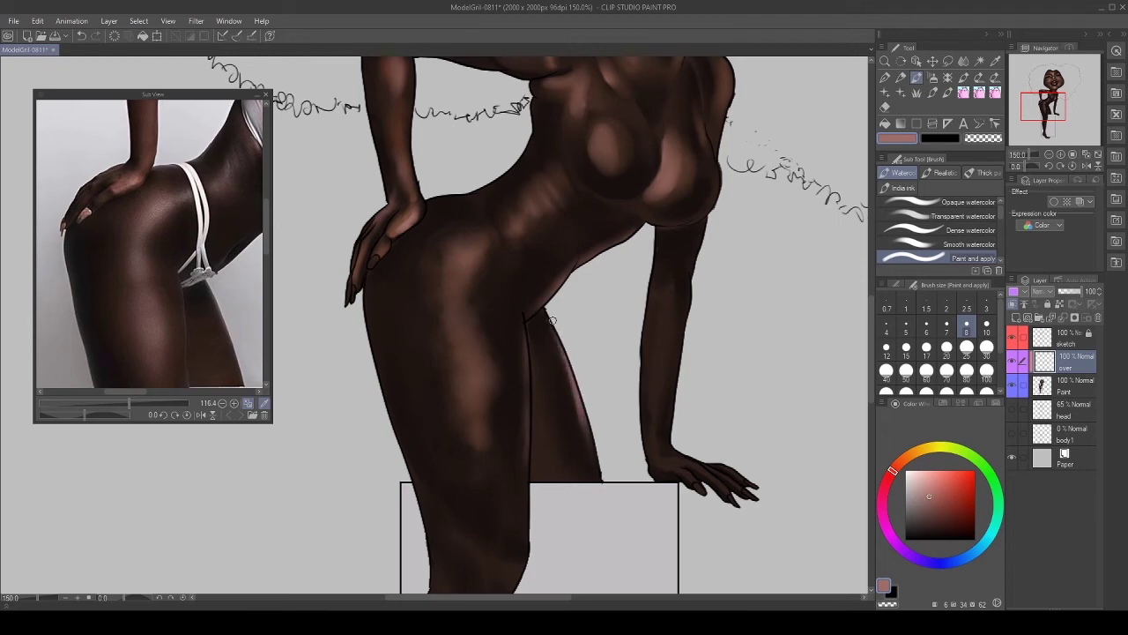
# Tint the elbow and forearm of the straight supporting arm in darker reddish brown with a size 12 brush, following the reference photo.
pyautogui.moveTo(205, 270); pyautogui.dragTo(26, 304)
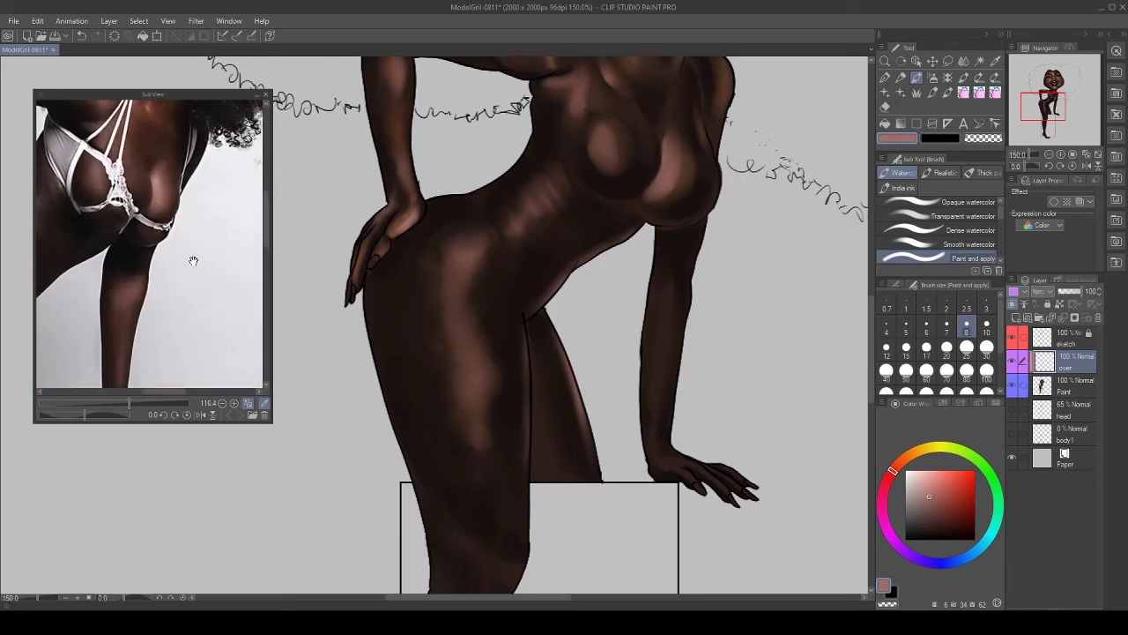
pyautogui.moveTo(685, 228); pyautogui.dragTo(579, 237)
pyautogui.moveTo(565, 347); pyautogui.dragTo(552, 266)
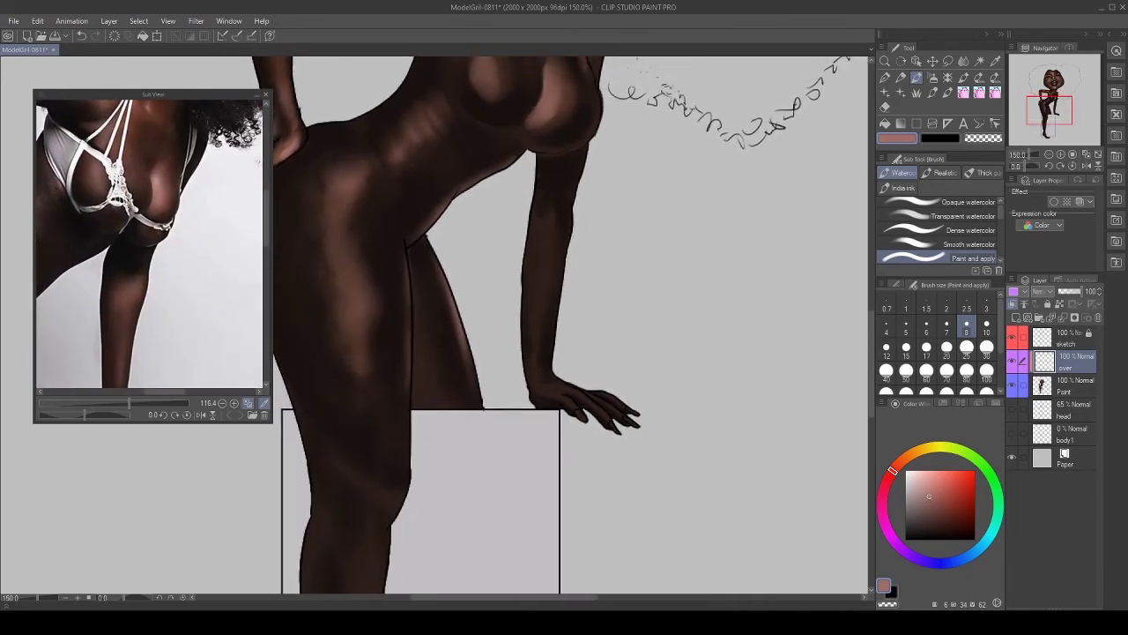
pyautogui.click(937, 512)
pyautogui.press(']')
pyautogui.press(']')
pyautogui.moveTo(550, 231)
pyautogui.mouseDown()
pyautogui.moveTo(556, 218)
pyautogui.moveTo(545, 242)
pyautogui.mouseUp()
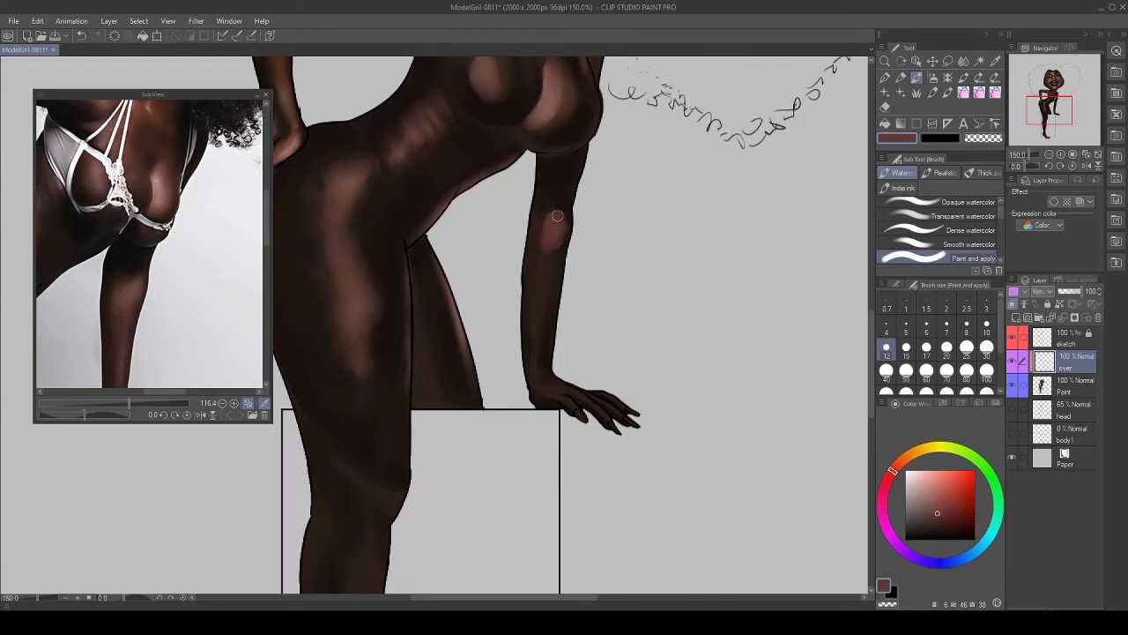
pyautogui.moveTo(561, 204); pyautogui.dragTo(552, 232)
pyautogui.moveTo(554, 280); pyautogui.dragTo(543, 356)
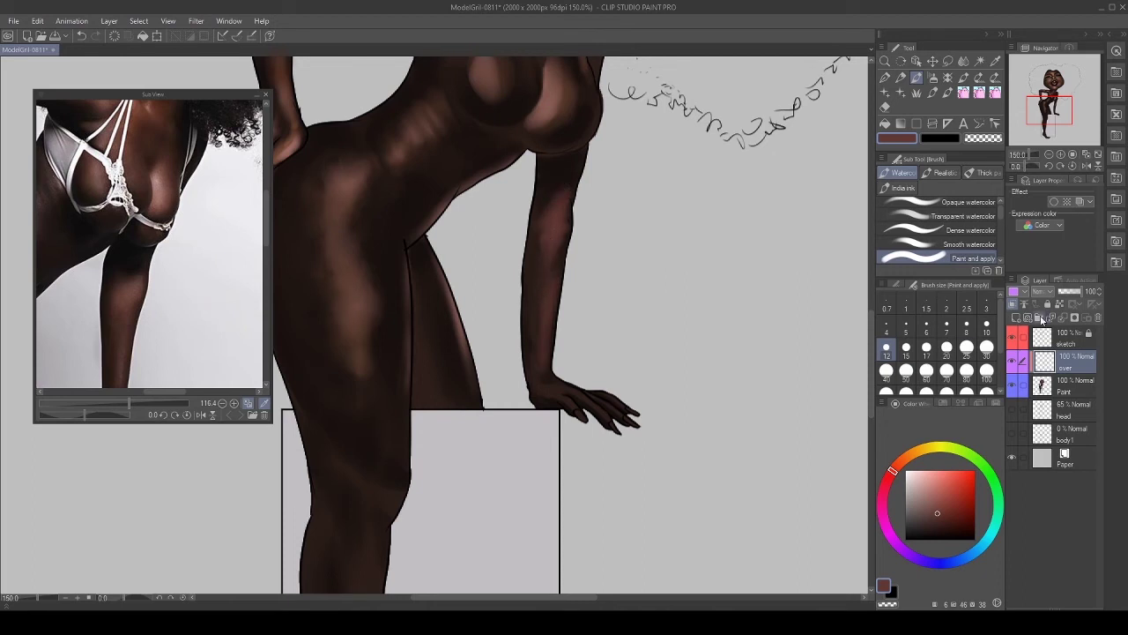
# Add lighter reddish-brown highlights over the elbow and lower forearm of the supporting arm.
pyautogui.click(931, 495)
pyautogui.moveTo(554, 220)
pyautogui.mouseDown()
pyautogui.moveTo(562, 210)
pyautogui.moveTo(552, 233)
pyautogui.moveTo(560, 205)
pyautogui.mouseUp()
pyautogui.moveTo(539, 333); pyautogui.dragTo(550, 309)
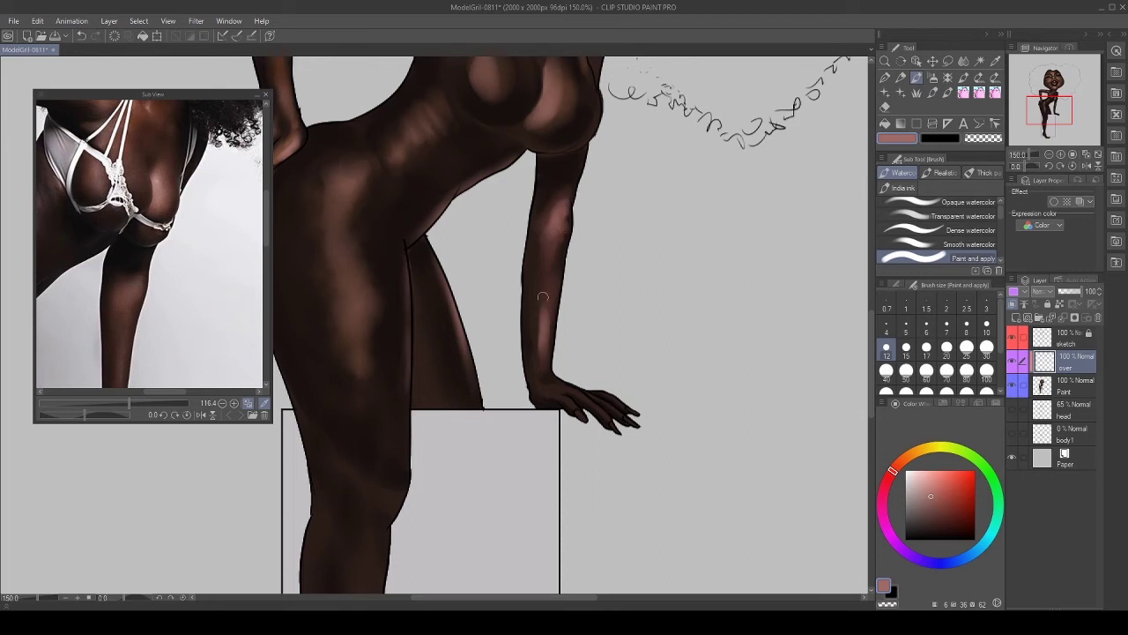
# Highlight the fingers of the supporting hand in reddish brown with size 8 and 7 brushes, following the reference photo.
pyautogui.scroll(-5, 182, 307)
pyautogui.scroll(1, 552, 335)
pyautogui.moveTo(524, 332); pyautogui.dragTo(464, 242)
pyautogui.moveTo(482, 322)
pyautogui.mouseDown()
pyautogui.moveTo(550, 326)
pyautogui.moveTo(522, 328)
pyautogui.moveTo(564, 363)
pyautogui.mouseUp()
pyautogui.press('[')
pyautogui.press('[')
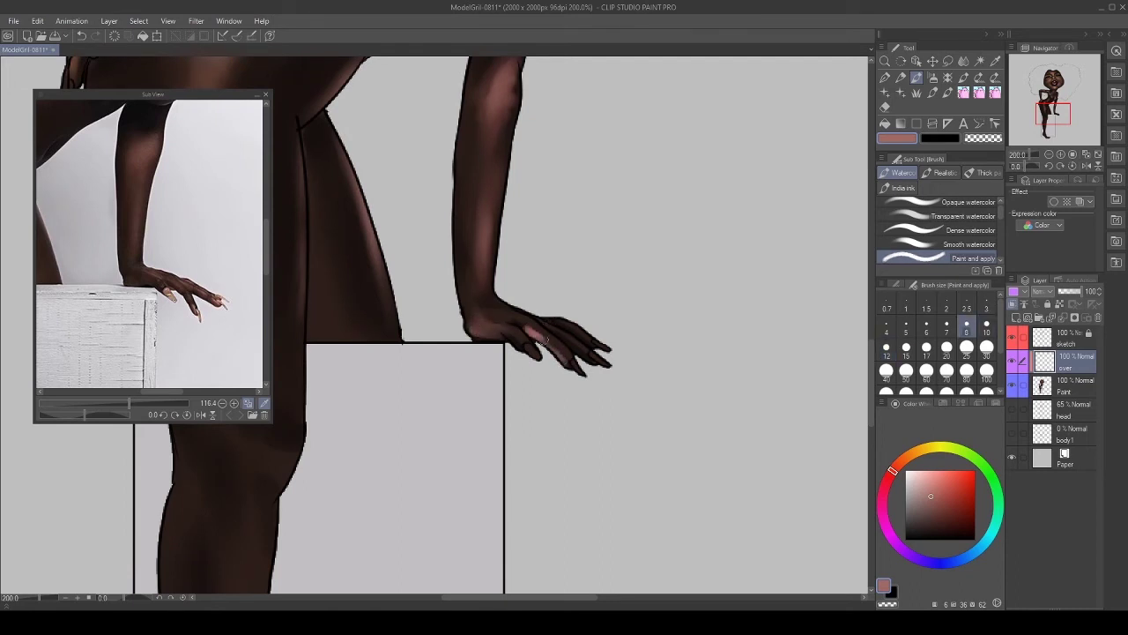
pyautogui.press('[')
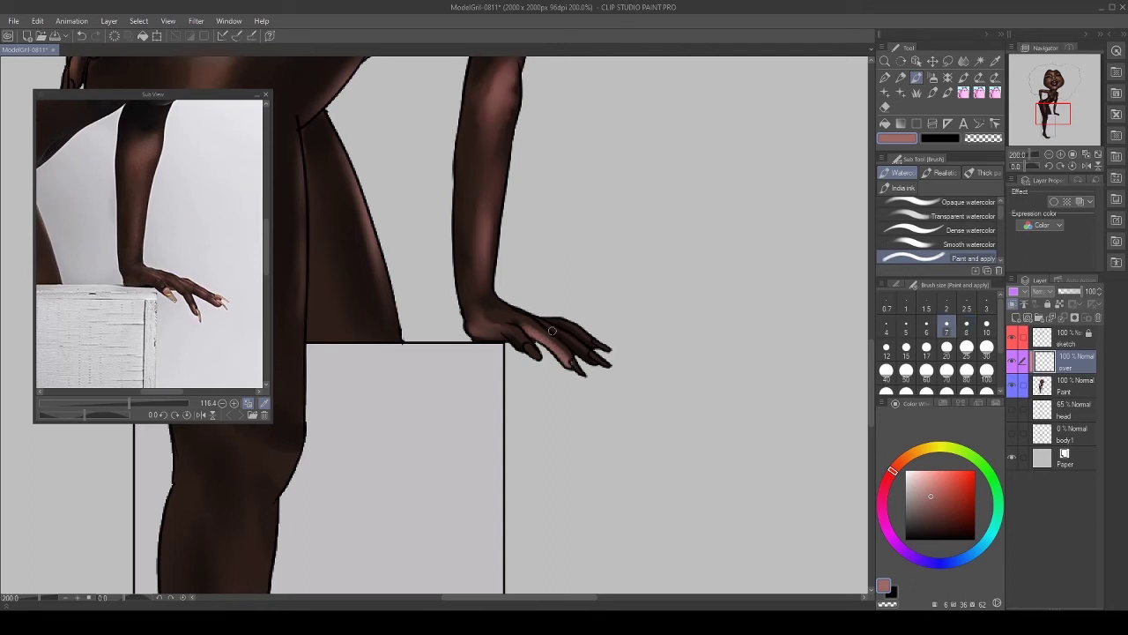
pyautogui.moveTo(573, 327); pyautogui.dragTo(592, 342)
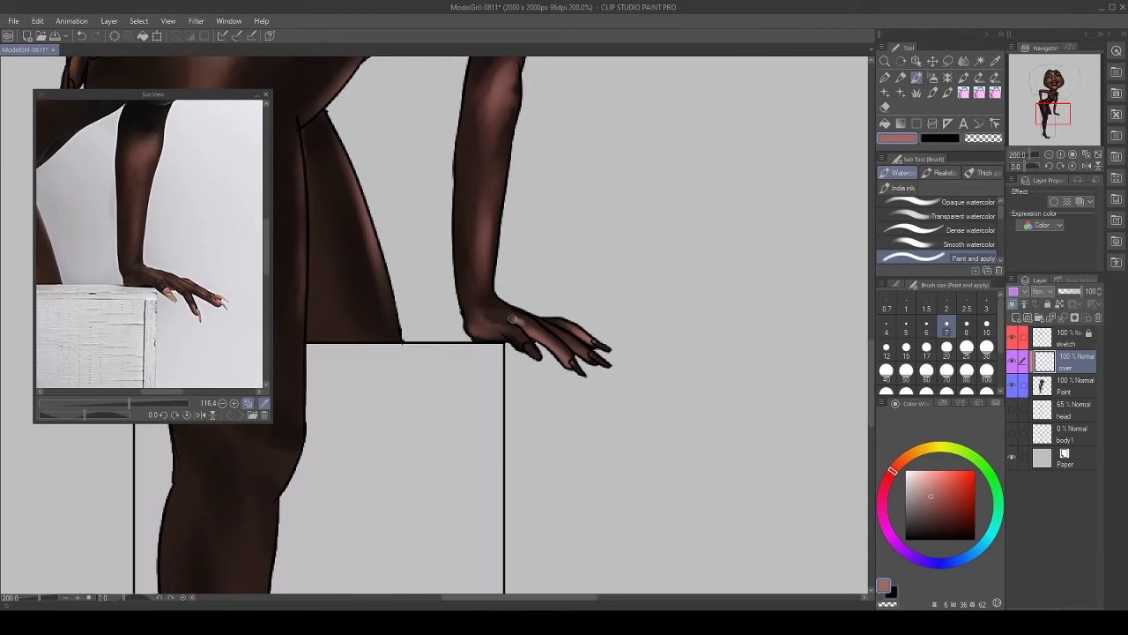
# Highlight the back of the supporting hand and its wrist with brushes up to size 12, undoing one stroke.
pyautogui.press(']')
pyautogui.press(']')
pyautogui.press('[')
pyautogui.press('[')
pyautogui.press(']')
pyautogui.press(']')
pyautogui.press(']')
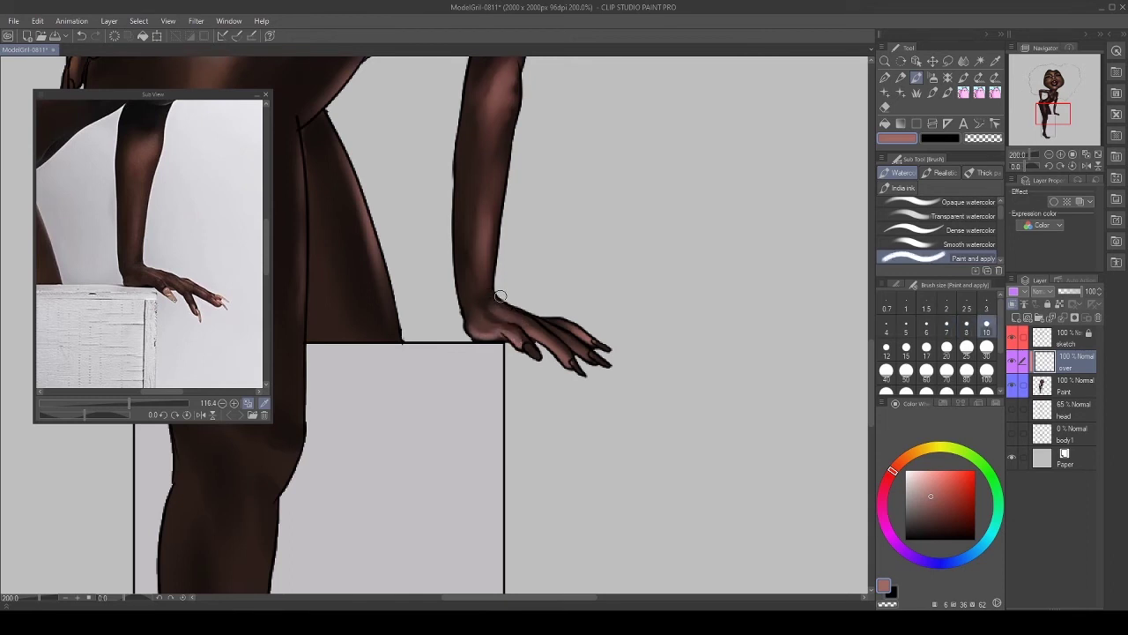
pyautogui.hotkey('ctrl', 'z')
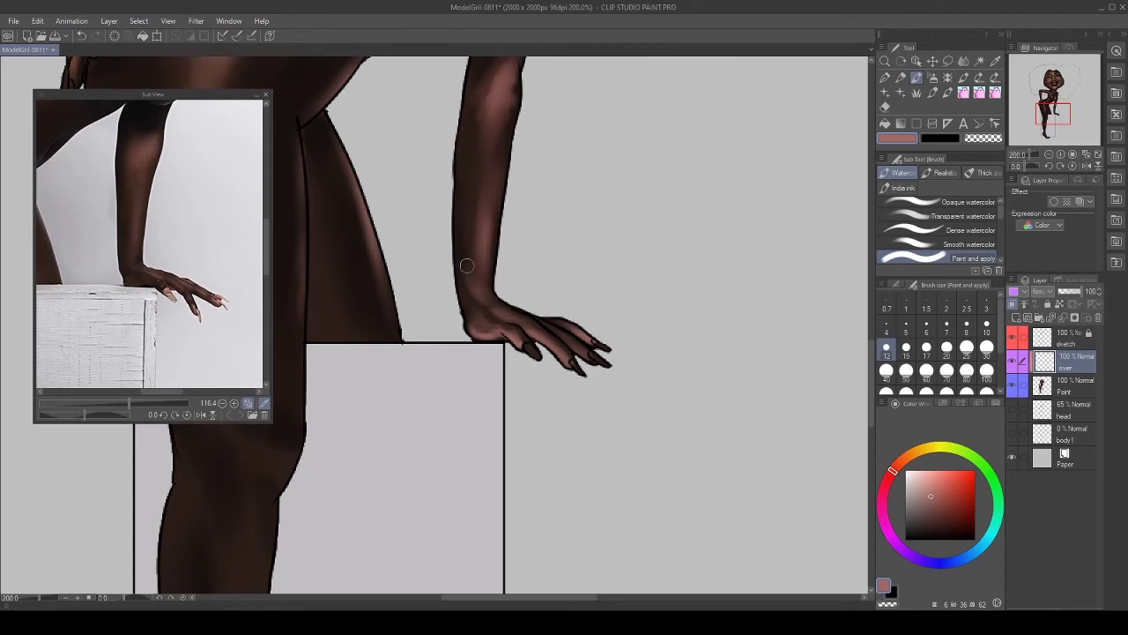
pyautogui.moveTo(467, 299); pyautogui.dragTo(462, 275)
# Add reddish-brown highlights around the near knee with a size 17 brush, following the reference photo.
pyautogui.moveTo(278, 151); pyautogui.dragTo(345, 234)
pyautogui.moveTo(119, 237)
pyautogui.mouseDown()
pyautogui.moveTo(173, 250)
pyautogui.moveTo(197, 202)
pyautogui.mouseUp()
pyautogui.hscroll(-3, 441, 206)
pyautogui.scroll(-8, 440, 206)
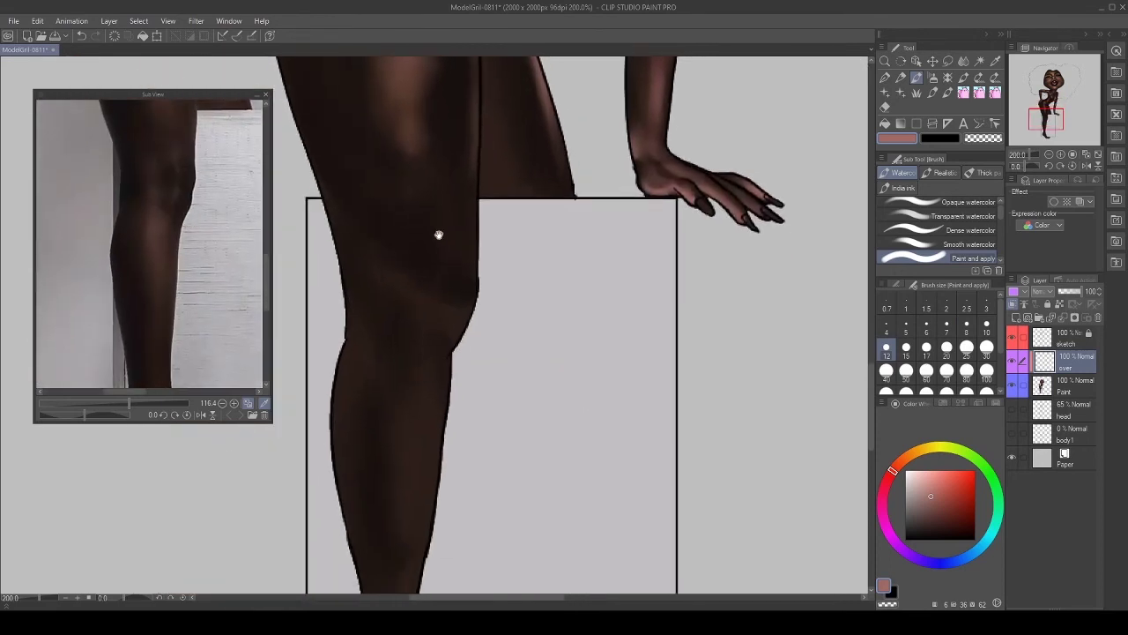
pyautogui.moveTo(418, 184); pyautogui.dragTo(420, 207)
pyautogui.moveTo(191, 209); pyautogui.dragTo(184, 276)
pyautogui.moveTo(424, 215); pyautogui.dragTo(420, 214)
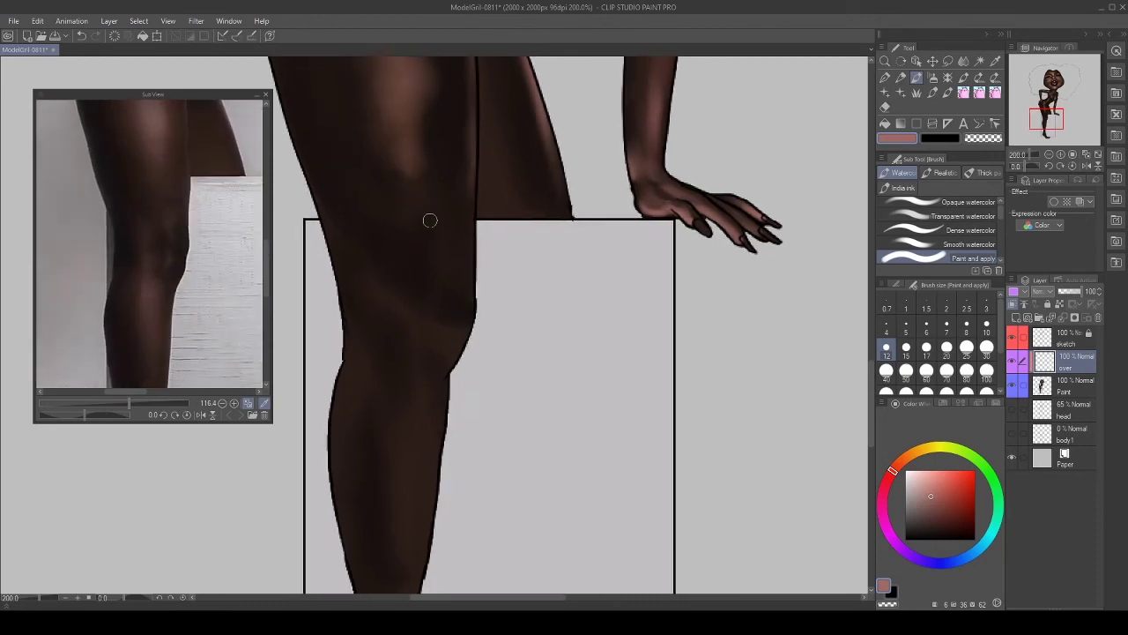
pyautogui.press(']')
pyautogui.press(']')
pyautogui.moveTo(435, 259)
pyautogui.mouseDown()
pyautogui.moveTo(421, 236)
pyautogui.moveTo(443, 289)
pyautogui.moveTo(421, 262)
pyautogui.moveTo(428, 215)
pyautogui.moveTo(408, 166)
pyautogui.moveTo(426, 236)
pyautogui.moveTo(416, 355)
pyautogui.moveTo(390, 288)
pyautogui.moveTo(422, 336)
pyautogui.mouseUp()
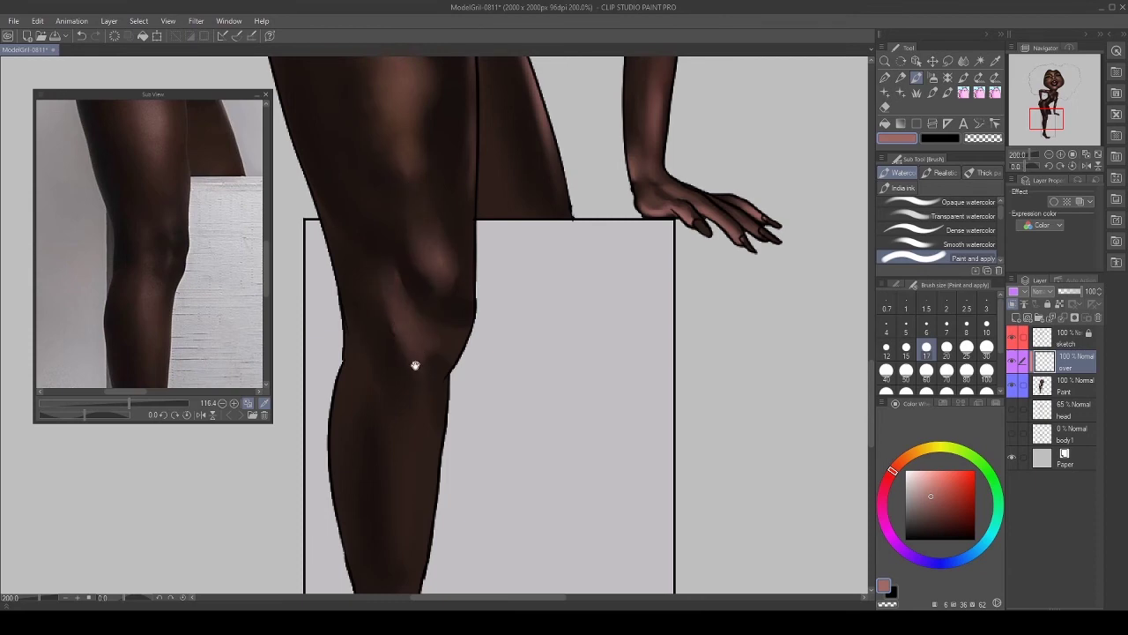
# Paint a soft reddish-brown highlight down the upper shin with a larger brush.
pyautogui.scroll(-2, 411, 371)
pyautogui.press(']')
pyautogui.press(']')
pyautogui.press(']')
pyautogui.moveTo(401, 306)
pyautogui.mouseDown()
pyautogui.moveTo(403, 320)
pyautogui.moveTo(394, 263)
pyautogui.moveTo(395, 314)
pyautogui.mouseUp()
# Highlight the back edge of the lower calf down to the heel tendon with a size 15 brush, following the reference photo.
pyautogui.moveTo(171, 343); pyautogui.dragTo(184, 167)
pyautogui.moveTo(414, 370); pyautogui.dragTo(406, 366)
pyautogui.scroll(-5, 399, 285)
pyautogui.press('[')
pyautogui.press('[')
pyautogui.press('[')
pyautogui.press('[')
pyautogui.moveTo(388, 339); pyautogui.dragTo(390, 401)
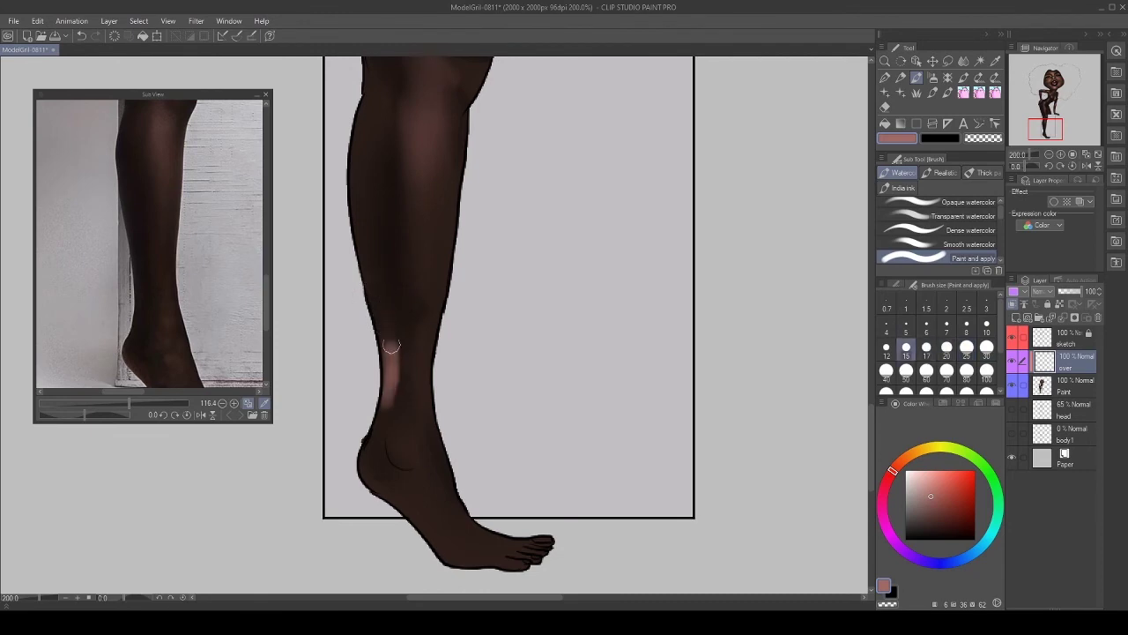
pyautogui.moveTo(392, 346); pyautogui.dragTo(371, 279)
pyautogui.moveTo(394, 385); pyautogui.dragTo(382, 281)
pyautogui.moveTo(388, 340); pyautogui.dragTo(384, 291)
pyautogui.moveTo(391, 417); pyautogui.dragTo(389, 352)
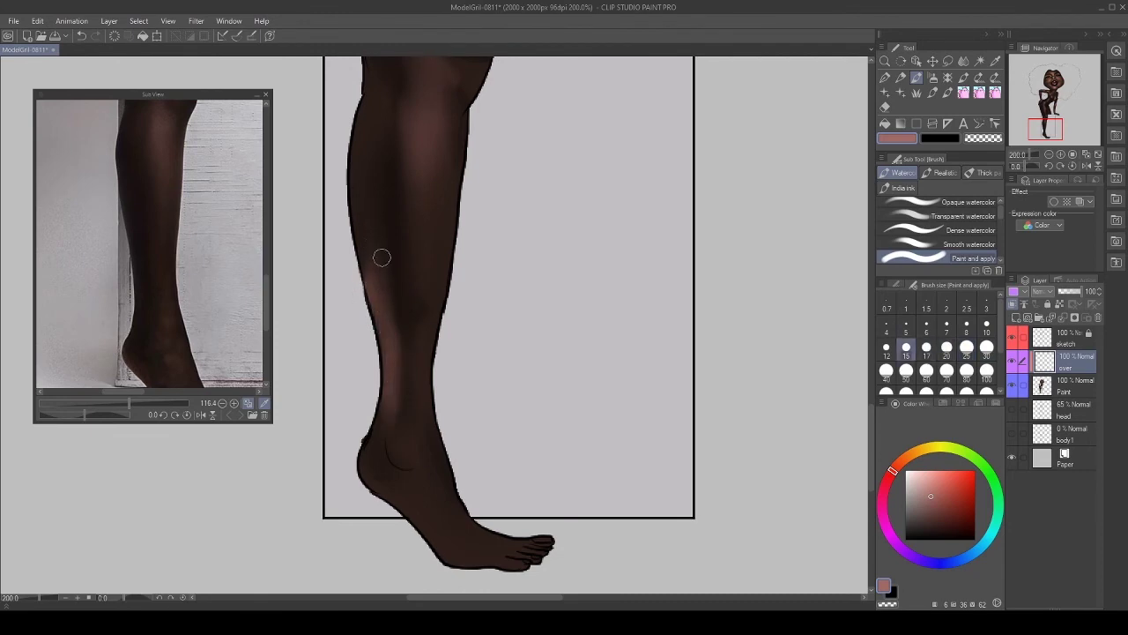
# Add reddish-brown highlights to the ankle bone and along the heel and sole of the foot with a size 10 brush.
pyautogui.moveTo(418, 428)
pyautogui.mouseDown()
pyautogui.moveTo(403, 368)
pyautogui.moveTo(394, 386)
pyautogui.moveTo(389, 377)
pyautogui.mouseUp()
pyautogui.press('[')
pyautogui.press('[')
pyautogui.moveTo(350, 412)
pyautogui.mouseDown()
pyautogui.moveTo(448, 504)
pyautogui.moveTo(499, 511)
pyautogui.moveTo(423, 483)
pyautogui.moveTo(355, 416)
pyautogui.moveTo(351, 381)
pyautogui.moveTo(480, 510)
pyautogui.mouseUp()
pyautogui.moveTo(152, 311); pyautogui.dragTo(116, 178)
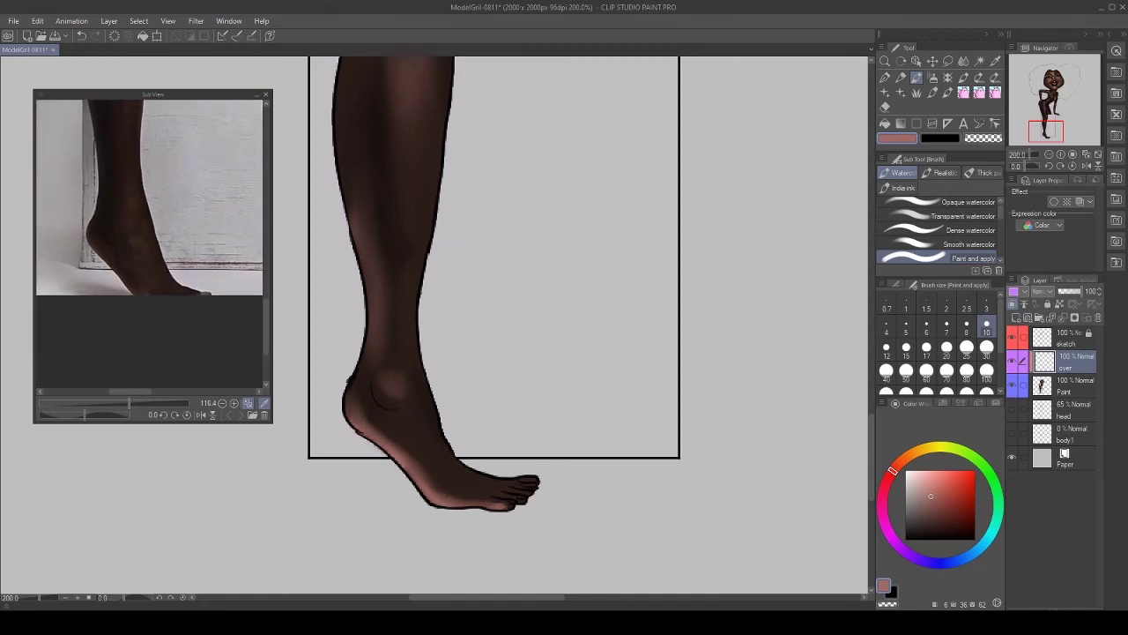
# Soften the highlight along the sole with dark brown sampled from the foot, using a size 17 brush.
pyautogui.keyDown('alt'); pyautogui.click(447, 456); pyautogui.keyUp('alt')
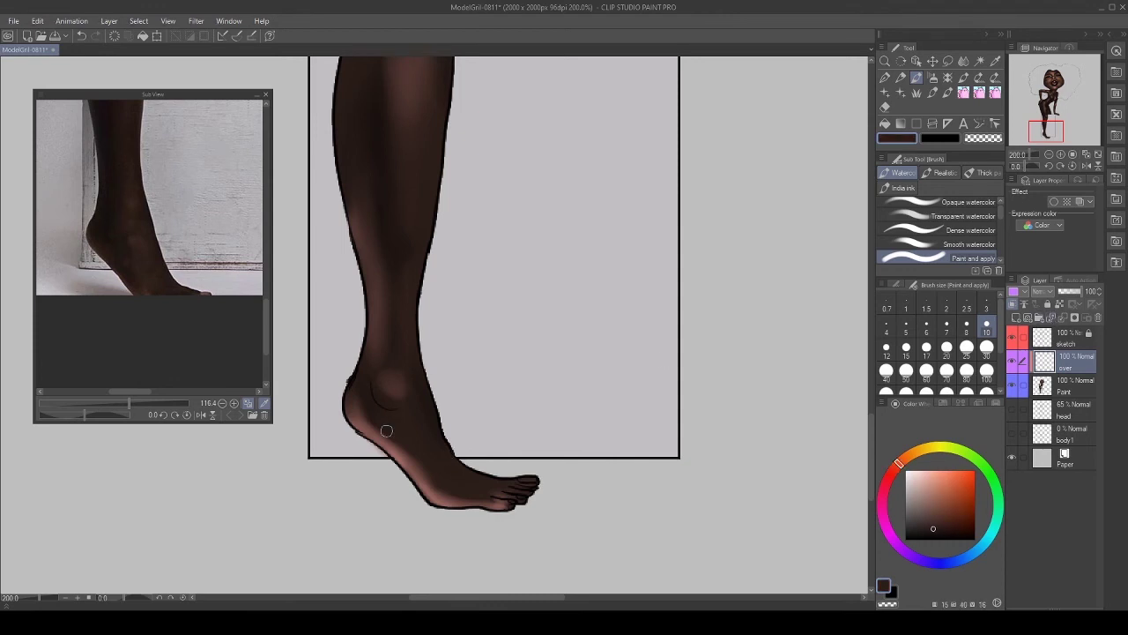
pyautogui.press(']')
pyautogui.press(']')
pyautogui.press(']')
pyautogui.moveTo(410, 456)
pyautogui.mouseDown()
pyautogui.moveTo(467, 495)
pyautogui.moveTo(394, 434)
pyautogui.mouseUp()
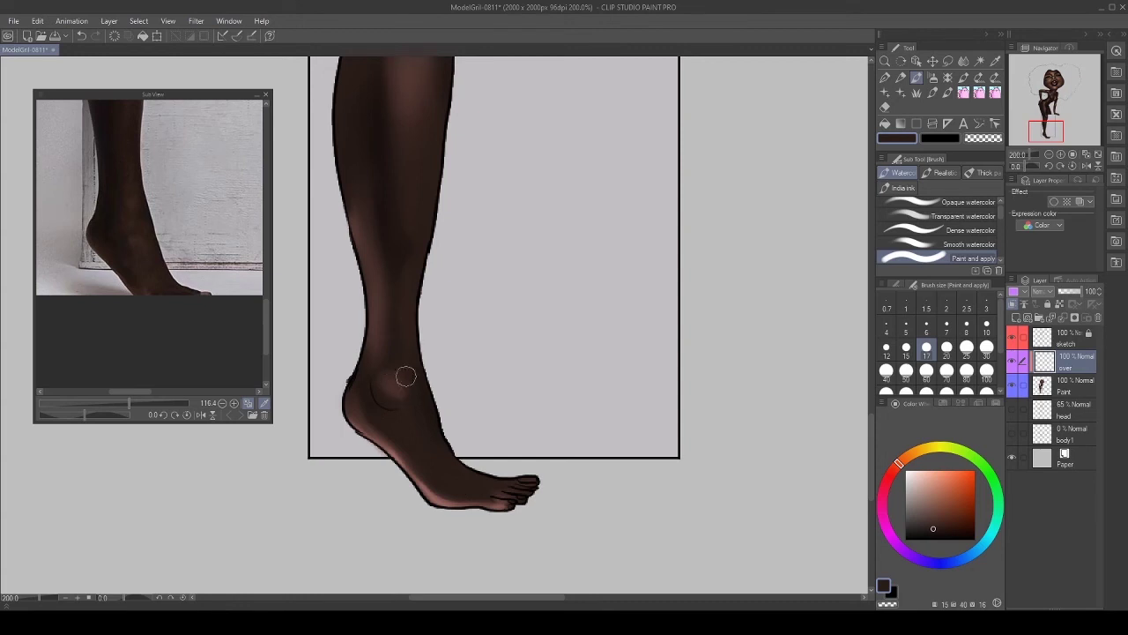
# Brighten the ankle bone with a light orange-brown highlight using a size 8 brush.
pyautogui.press('[')
pyautogui.press('[')
pyautogui.press('[')
pyautogui.press('[')
pyautogui.click(930, 504)
pyautogui.click(928, 496)
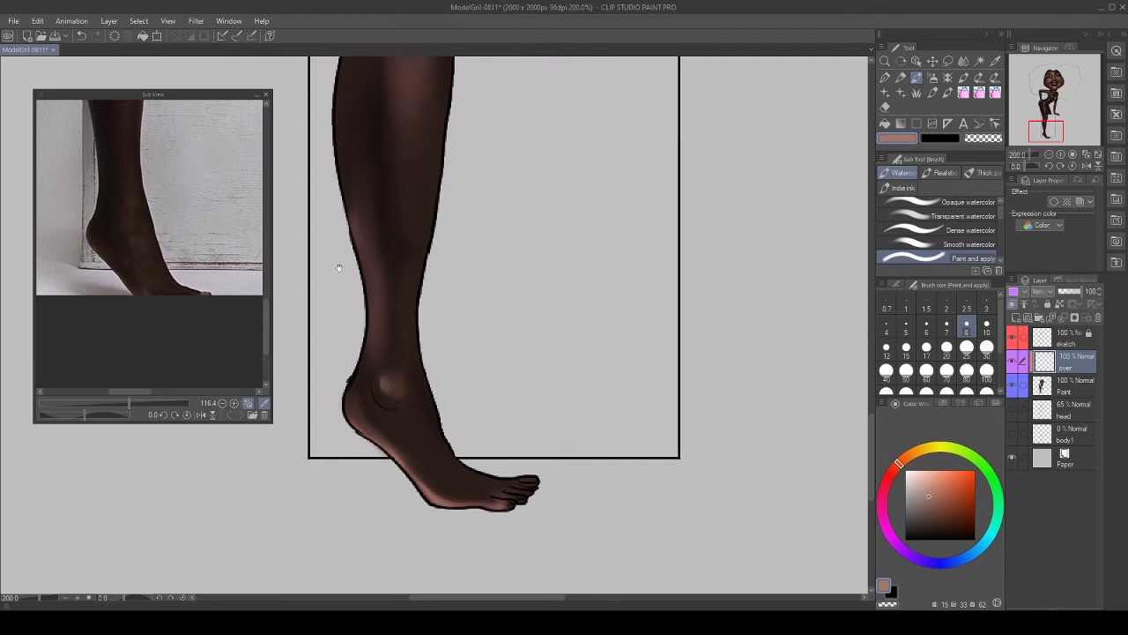
# Highlight the kneecap in light reddish-brown with brush sizes 12 to 17, following the reference photo.
pyautogui.moveTo(169, 208); pyautogui.dragTo(179, 262)
pyautogui.moveTo(408, 121); pyautogui.dragTo(378, 285)
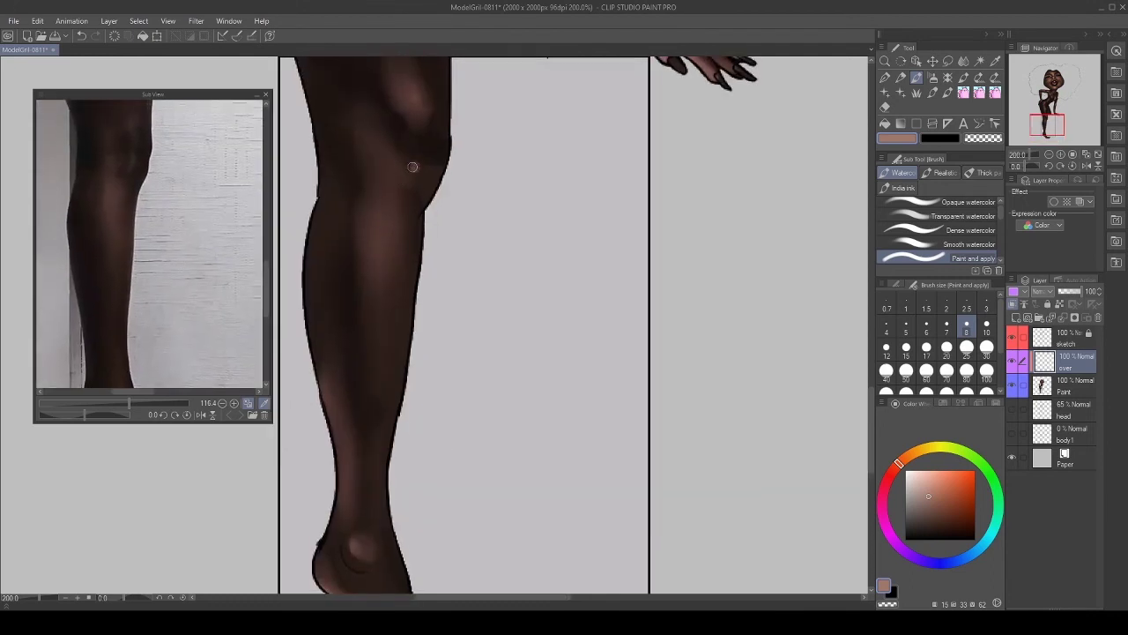
pyautogui.press(']')
pyautogui.press(']')
pyautogui.press(']')
pyautogui.moveTo(419, 166)
pyautogui.mouseDown()
pyautogui.moveTo(415, 157)
pyautogui.moveTo(420, 175)
pyautogui.moveTo(417, 142)
pyautogui.mouseUp()
pyautogui.press(']')
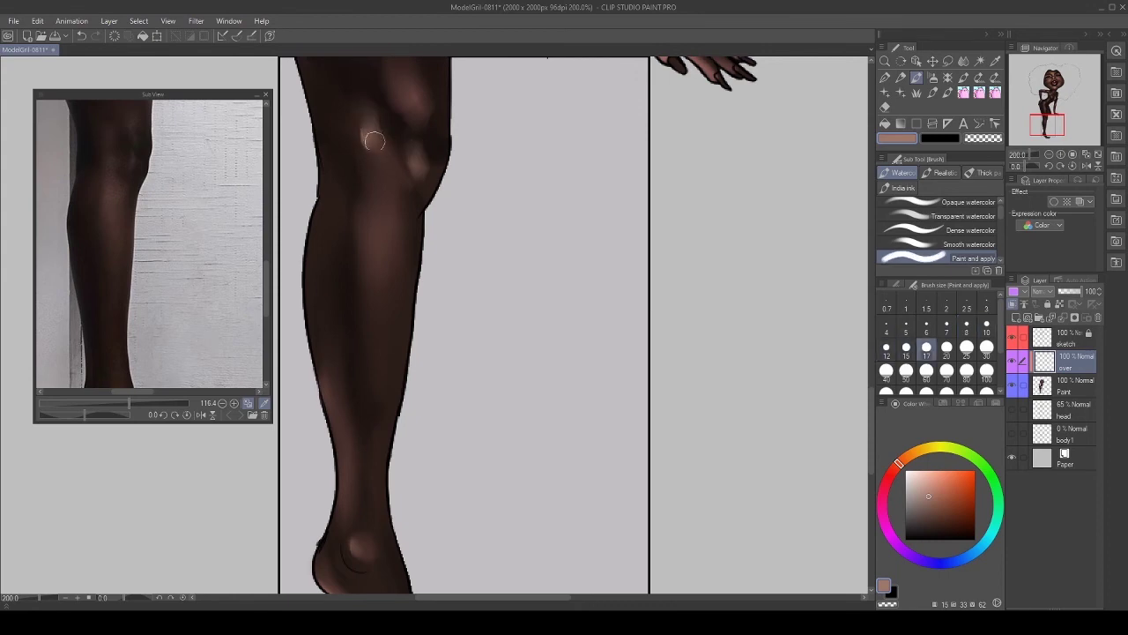
pyautogui.press('[')
pyautogui.press('[')
pyautogui.press('[')
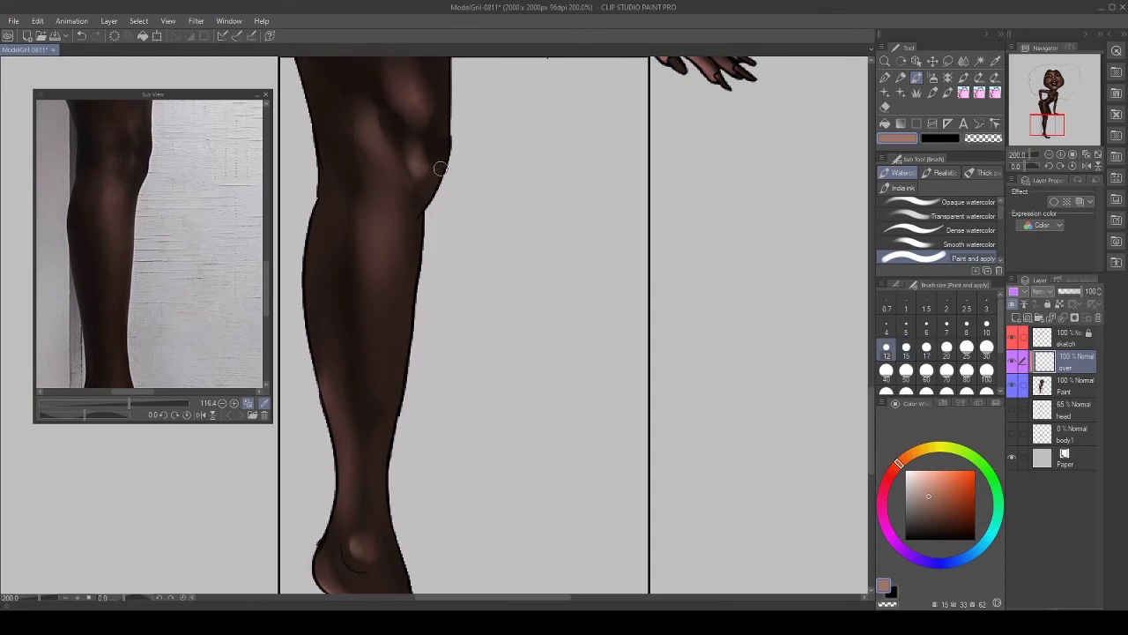
# Brighten the reddish-brown highlight below the knee and down the upper shin, starting with a size 17 brush, and save the file.
pyautogui.press(']')
pyautogui.press(']')
pyautogui.moveTo(387, 203)
pyautogui.mouseDown()
pyautogui.moveTo(387, 248)
pyautogui.moveTo(370, 182)
pyautogui.moveTo(379, 192)
pyautogui.mouseUp()
pyautogui.press(']')
pyautogui.press(']')
pyautogui.moveTo(391, 129)
pyautogui.mouseDown()
pyautogui.moveTo(384, 282)
pyautogui.moveTo(369, 331)
pyautogui.mouseUp()
pyautogui.moveTo(347, 258); pyautogui.dragTo(395, 243)
pyautogui.press('alt')
pyautogui.hotkey('ctrl', 's')
# Shade the creases beside and below the kneecap in black with the Paint and apply brush at sizes 15 to 17.
pyautogui.press('b')
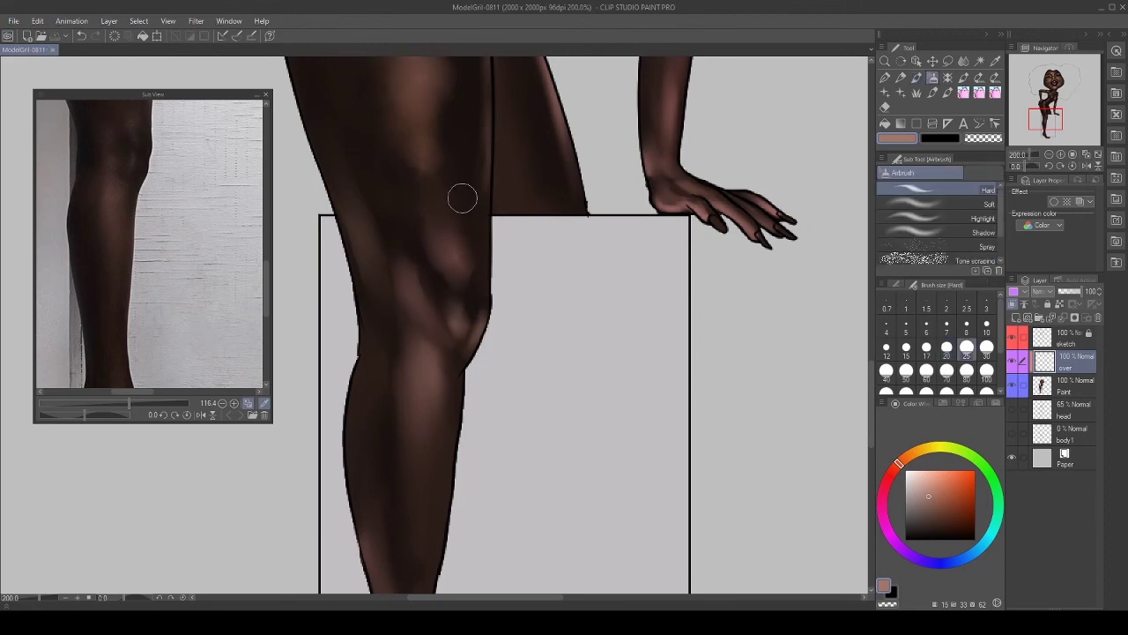
pyautogui.press('b')
pyautogui.keyDown('alt'); pyautogui.click(508, 205); pyautogui.keyUp('alt')
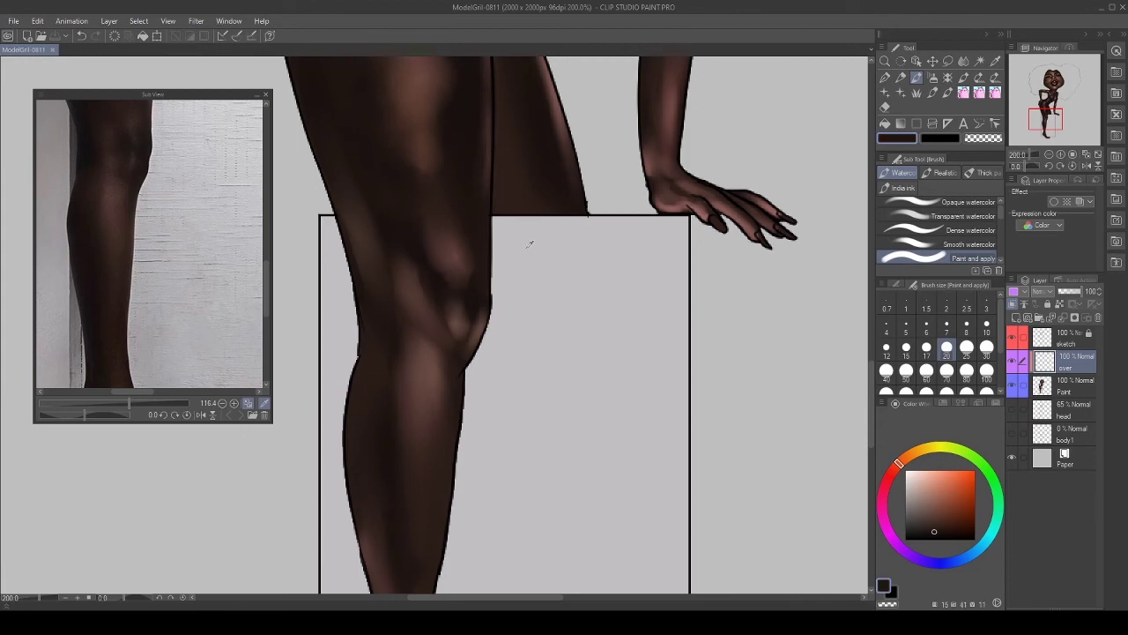
pyautogui.click(930, 536)
pyautogui.press('[')
pyautogui.press('[')
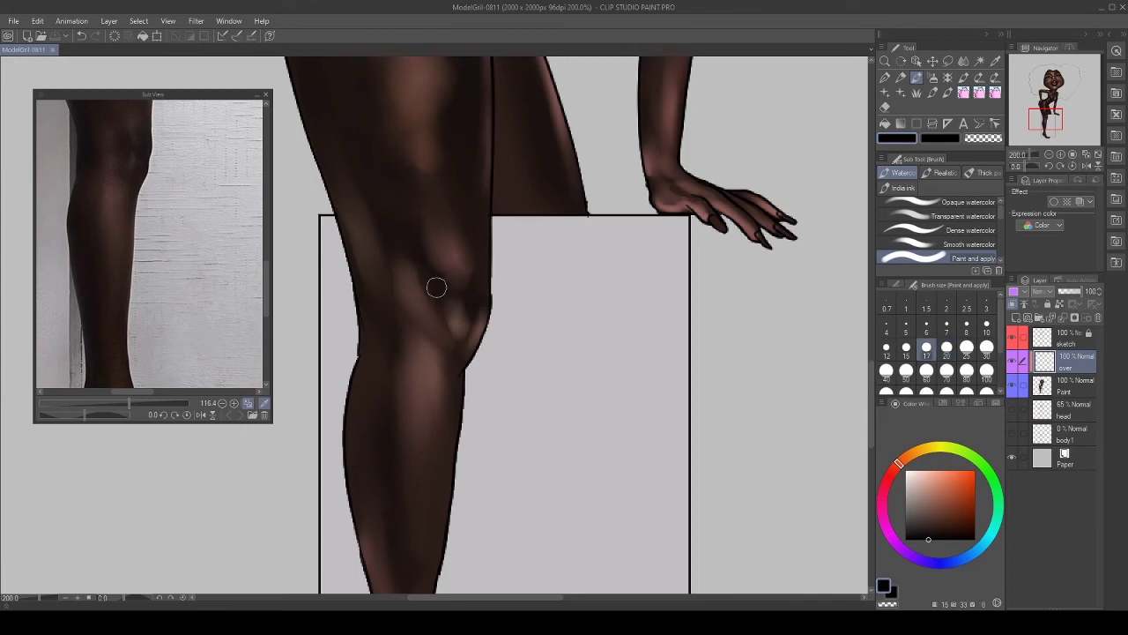
pyautogui.click(1053, 318)
pyautogui.moveTo(430, 268)
pyautogui.mouseDown()
pyautogui.moveTo(440, 332)
pyautogui.moveTo(424, 308)
pyautogui.moveTo(448, 347)
pyautogui.moveTo(454, 393)
pyautogui.moveTo(448, 358)
pyautogui.moveTo(440, 371)
pyautogui.moveTo(468, 340)
pyautogui.moveTo(451, 341)
pyautogui.moveTo(469, 295)
pyautogui.mouseUp()
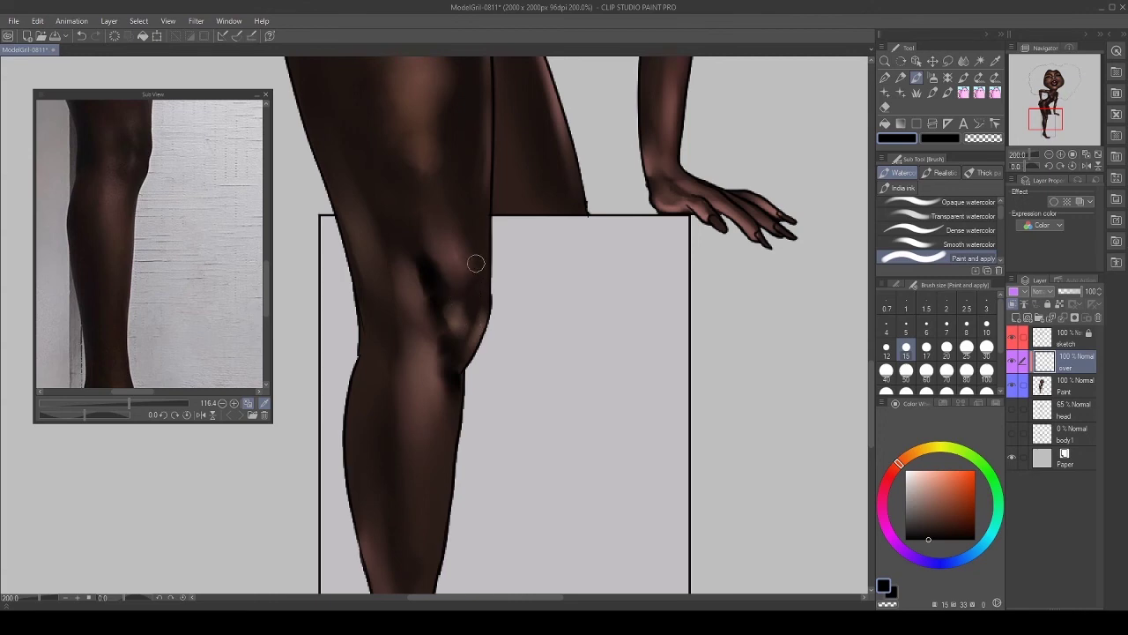
# Soften the black shading around the knee and darken the back of the upper calf with a size 25 brush.
pyautogui.press(']')
pyautogui.press(']')
pyautogui.press(']')
pyautogui.moveTo(469, 261)
pyautogui.mouseDown()
pyautogui.moveTo(427, 259)
pyautogui.moveTo(432, 356)
pyautogui.moveTo(425, 325)
pyautogui.moveTo(402, 312)
pyautogui.moveTo(401, 324)
pyautogui.moveTo(387, 269)
pyautogui.moveTo(401, 329)
pyautogui.moveTo(430, 340)
pyautogui.moveTo(433, 285)
pyautogui.mouseUp()
pyautogui.moveTo(451, 346)
pyautogui.mouseDown()
pyautogui.moveTo(461, 274)
pyautogui.moveTo(452, 368)
pyautogui.mouseUp()
pyautogui.moveTo(410, 415); pyautogui.dragTo(431, 344)
pyautogui.moveTo(398, 264)
pyautogui.mouseDown()
pyautogui.moveTo(400, 285)
pyautogui.moveTo(392, 254)
pyautogui.moveTo(418, 355)
pyautogui.moveTo(402, 320)
pyautogui.mouseUp()
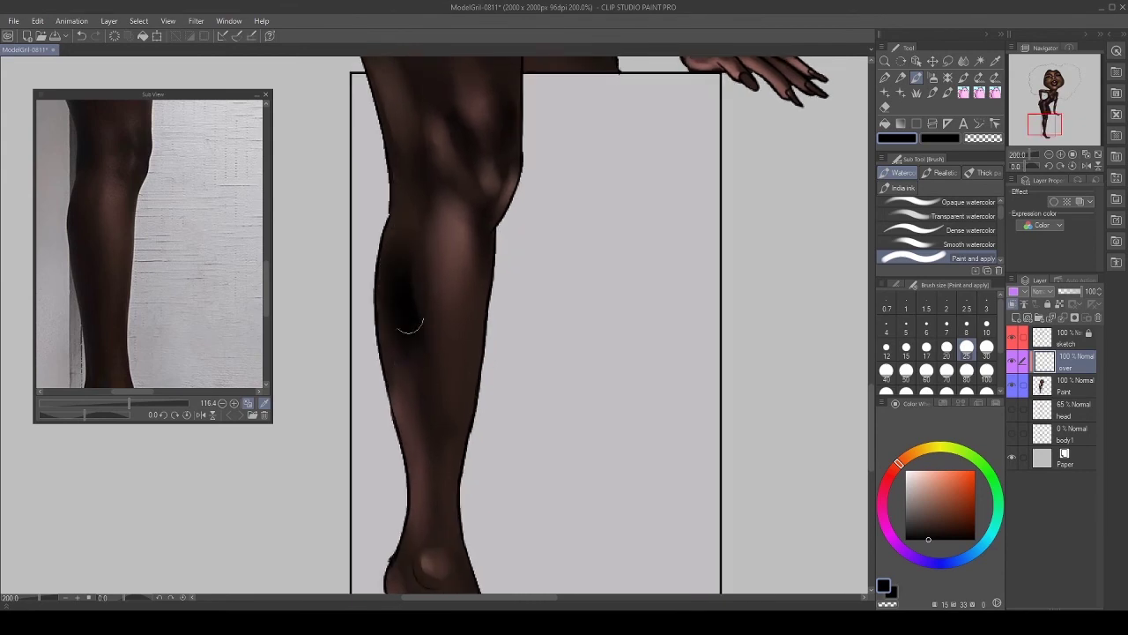
# Darken the front edge of the shin, the area around the ankle bone and the top of the foot with a size 17 brush.
pyautogui.moveTo(467, 410)
pyautogui.mouseDown()
pyautogui.moveTo(472, 286)
pyautogui.moveTo(454, 395)
pyautogui.mouseUp()
pyautogui.press('[')
pyautogui.press('[')
pyautogui.moveTo(474, 257); pyautogui.dragTo(452, 397)
pyautogui.moveTo(435, 475)
pyautogui.mouseDown()
pyautogui.moveTo(423, 461)
pyautogui.moveTo(449, 471)
pyautogui.moveTo(428, 480)
pyautogui.mouseUp()
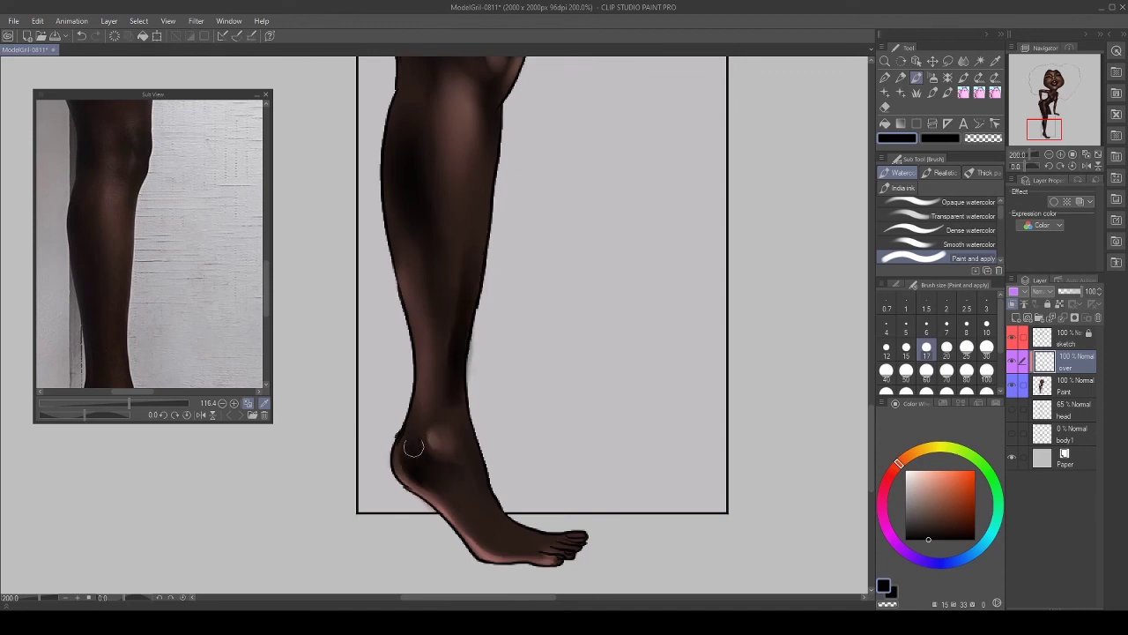
pyautogui.moveTo(476, 511)
pyautogui.mouseDown()
pyautogui.moveTo(483, 531)
pyautogui.moveTo(501, 534)
pyautogui.mouseUp()
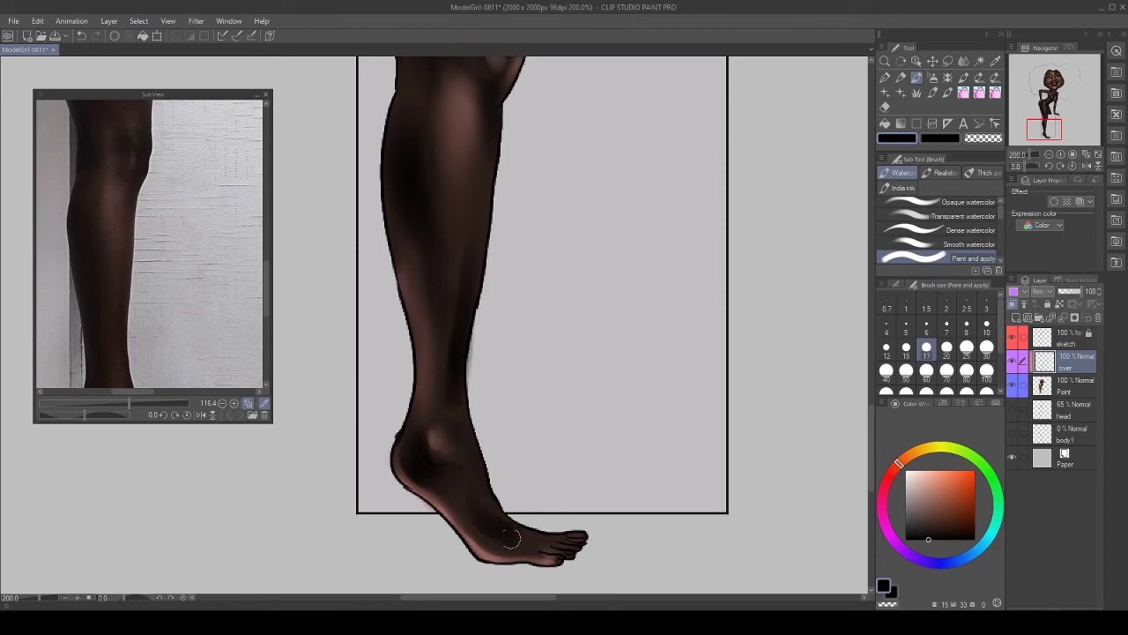
# Shade the back edge of the near thigh and hip in black with a larger brush, following the reference photo.
pyautogui.scroll(-1, 461, 416)
pyautogui.moveTo(535, 88); pyautogui.dragTo(516, 439)
pyautogui.moveTo(166, 123); pyautogui.dragTo(203, 283)
pyautogui.moveTo(388, 380)
pyautogui.mouseDown()
pyautogui.moveTo(395, 302)
pyautogui.moveTo(404, 333)
pyautogui.moveTo(422, 359)
pyautogui.mouseUp()
pyautogui.press(']')
pyautogui.press(']')
pyautogui.press(']')
pyautogui.press(']')
pyautogui.press(']')
pyautogui.moveTo(361, 240)
pyautogui.mouseDown()
pyautogui.moveTo(357, 166)
pyautogui.moveTo(393, 136)
pyautogui.mouseUp()
pyautogui.moveTo(378, 213); pyautogui.dragTo(382, 240)
pyautogui.moveTo(404, 342); pyautogui.dragTo(414, 295)
# Shade the inner side of the far thigh in black with a size 17 brush.
pyautogui.press('[')
pyautogui.press('[')
pyautogui.press('[')
pyautogui.press('[')
pyautogui.press('[')
pyautogui.moveTo(504, 197)
pyautogui.mouseDown()
pyautogui.moveTo(511, 238)
pyautogui.moveTo(510, 190)
pyautogui.moveTo(511, 266)
pyautogui.mouseUp()
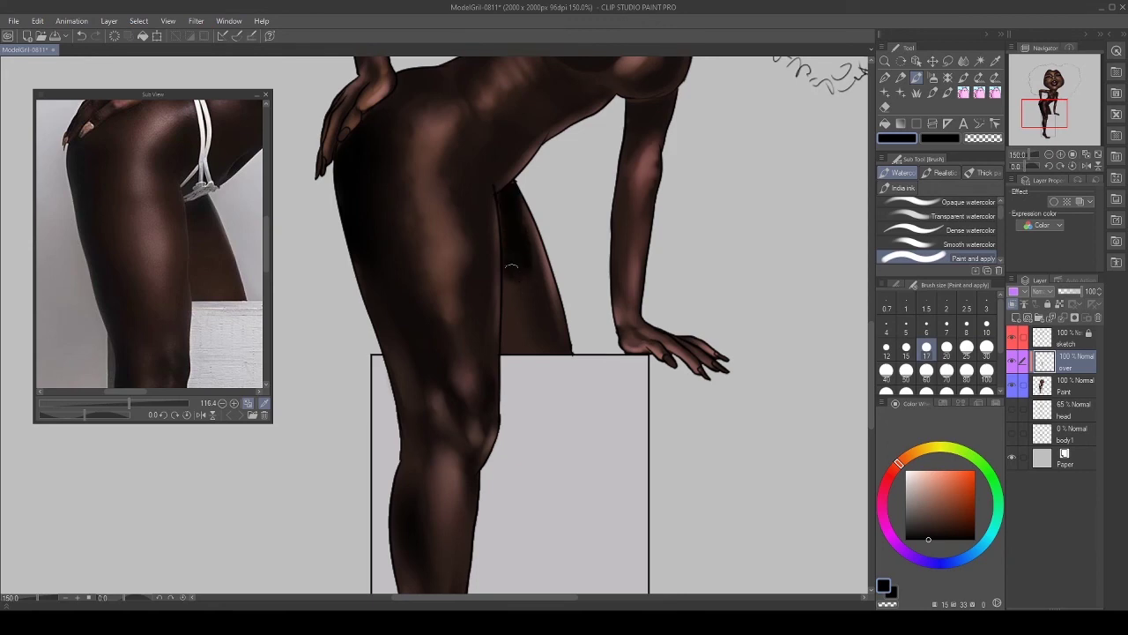
# Darken the hip crease and lower belly in black with brush sizes 17 and 25, following the reference photo.
pyautogui.moveTo(221, 201); pyautogui.dragTo(171, 312)
pyautogui.moveTo(479, 146)
pyautogui.mouseDown()
pyautogui.moveTo(484, 186)
pyautogui.moveTo(503, 215)
pyautogui.moveTo(501, 191)
pyautogui.moveTo(513, 191)
pyautogui.moveTo(494, 186)
pyautogui.moveTo(513, 204)
pyautogui.mouseUp()
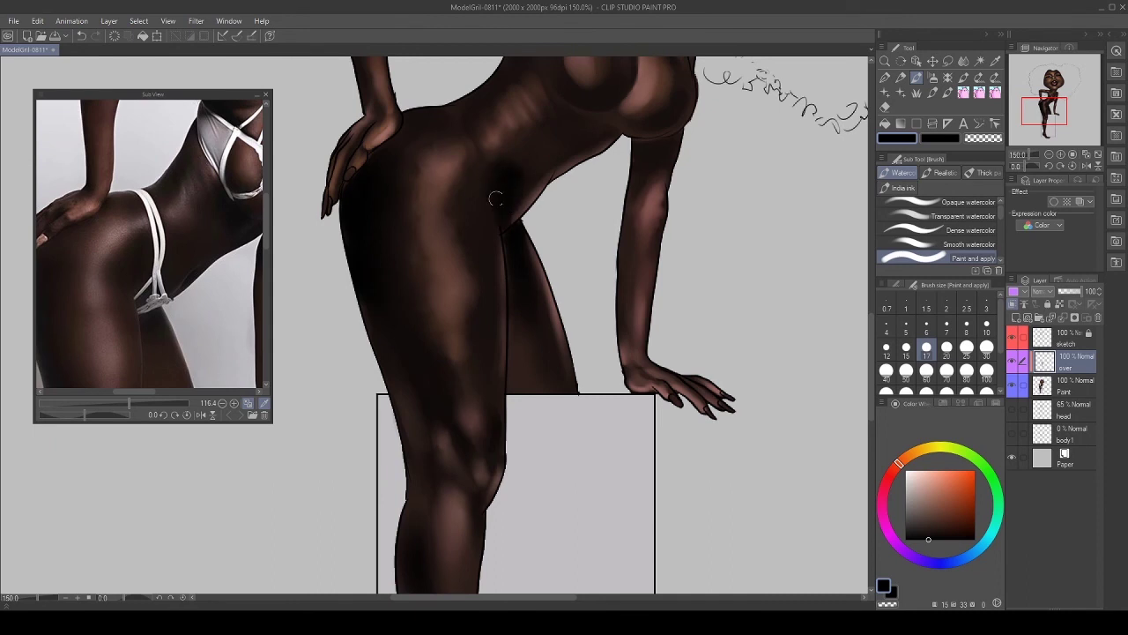
pyautogui.press(']')
pyautogui.press(']')
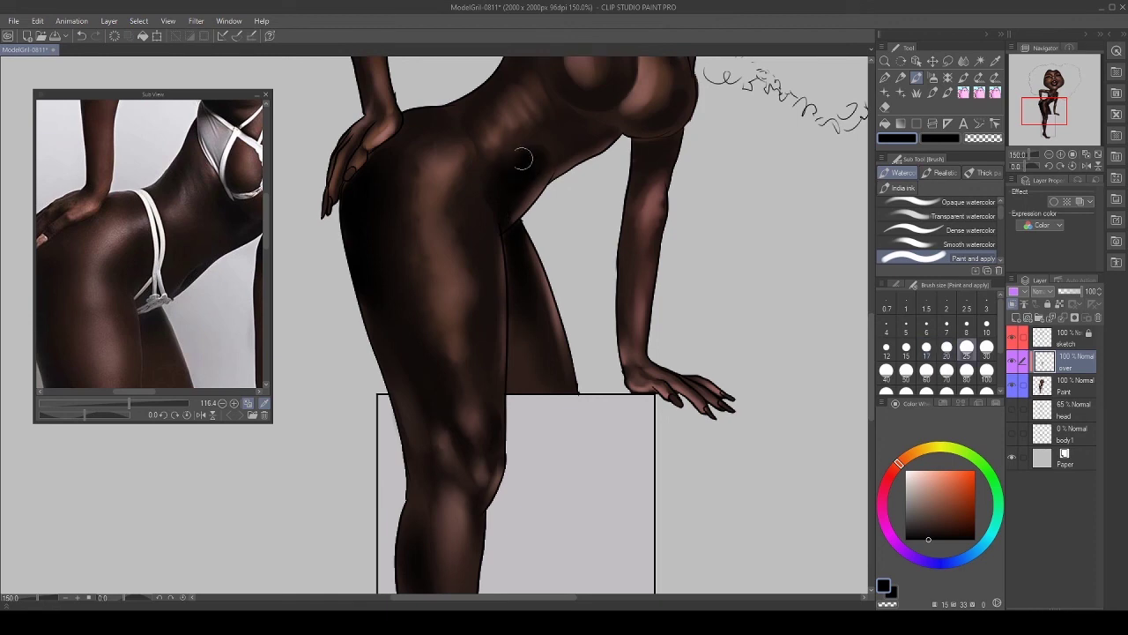
pyautogui.moveTo(538, 134)
pyautogui.mouseDown()
pyautogui.moveTo(559, 144)
pyautogui.moveTo(576, 124)
pyautogui.moveTo(526, 233)
pyautogui.mouseUp()
# Shade the lower back and the side of the waist in black with a size 17 brush.
pyautogui.press('[')
pyautogui.press('[')
pyautogui.moveTo(425, 210)
pyautogui.mouseDown()
pyautogui.moveTo(445, 231)
pyautogui.moveTo(440, 218)
pyautogui.moveTo(504, 164)
pyautogui.mouseUp()
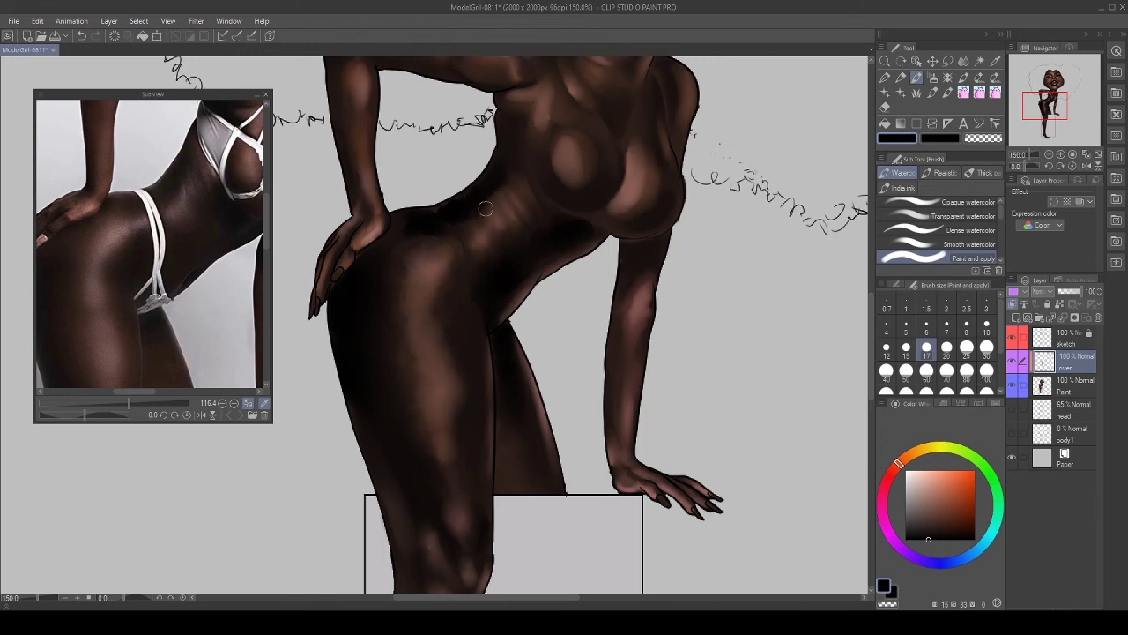
# Darken the fingers of the hand resting on the hip with a size 10 brush.
pyautogui.moveTo(167, 250); pyautogui.dragTo(213, 290)
pyautogui.press('[')
pyautogui.press('[')
pyautogui.press('[')
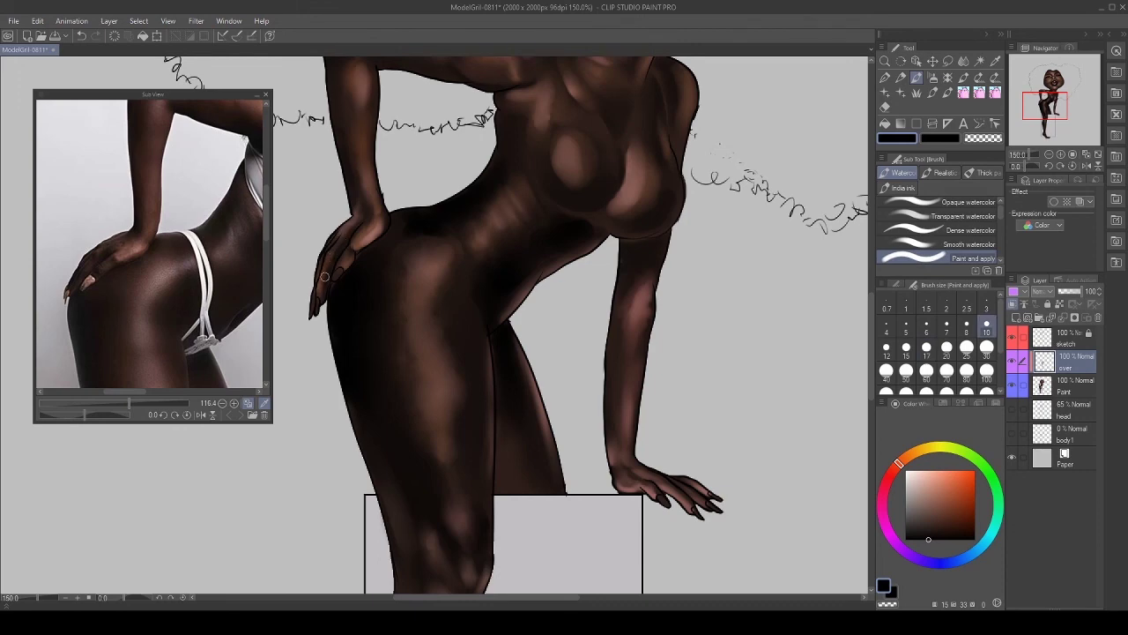
# Shade the underside and elbow of the bent arm and the neck below the jaw in black with a size 15 brush.
pyautogui.moveTo(182, 175); pyautogui.dragTo(169, 278)
pyautogui.moveTo(388, 211); pyautogui.dragTo(383, 332)
pyautogui.press(']')
pyautogui.press(']')
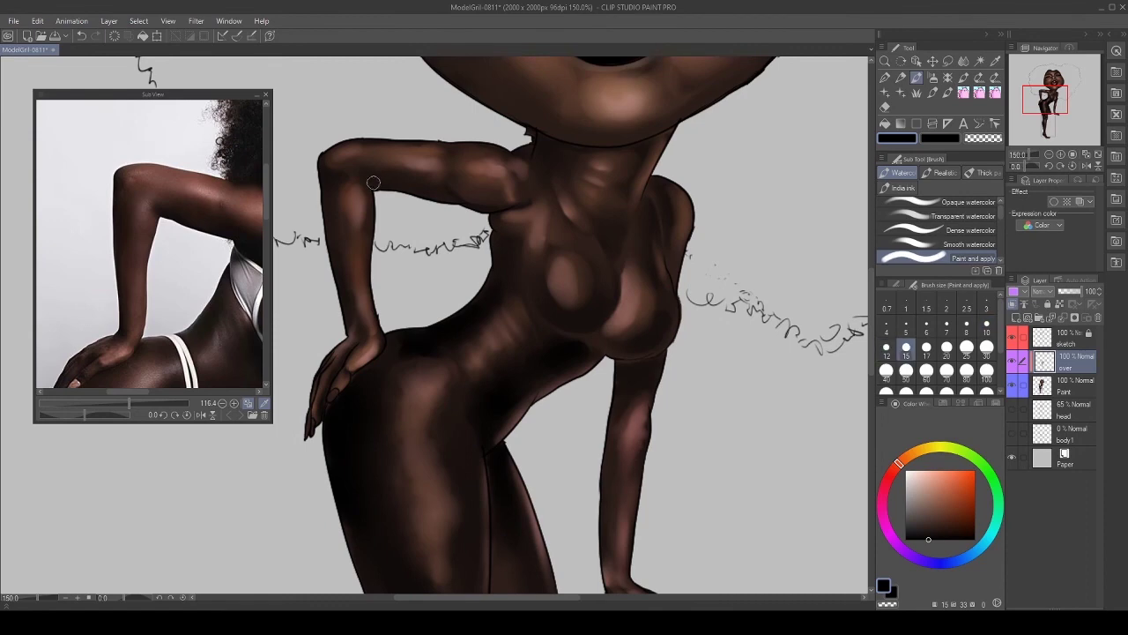
pyautogui.moveTo(389, 183)
pyautogui.mouseDown()
pyautogui.moveTo(446, 192)
pyautogui.moveTo(494, 222)
pyautogui.moveTo(494, 236)
pyautogui.moveTo(514, 222)
pyautogui.mouseUp()
pyautogui.moveTo(545, 168)
pyautogui.mouseDown()
pyautogui.moveTo(540, 142)
pyautogui.moveTo(545, 181)
pyautogui.moveTo(568, 163)
pyautogui.moveTo(556, 167)
pyautogui.mouseUp()
pyautogui.moveTo(318, 182)
pyautogui.mouseDown()
pyautogui.moveTo(319, 156)
pyautogui.moveTo(321, 205)
pyautogui.mouseUp()
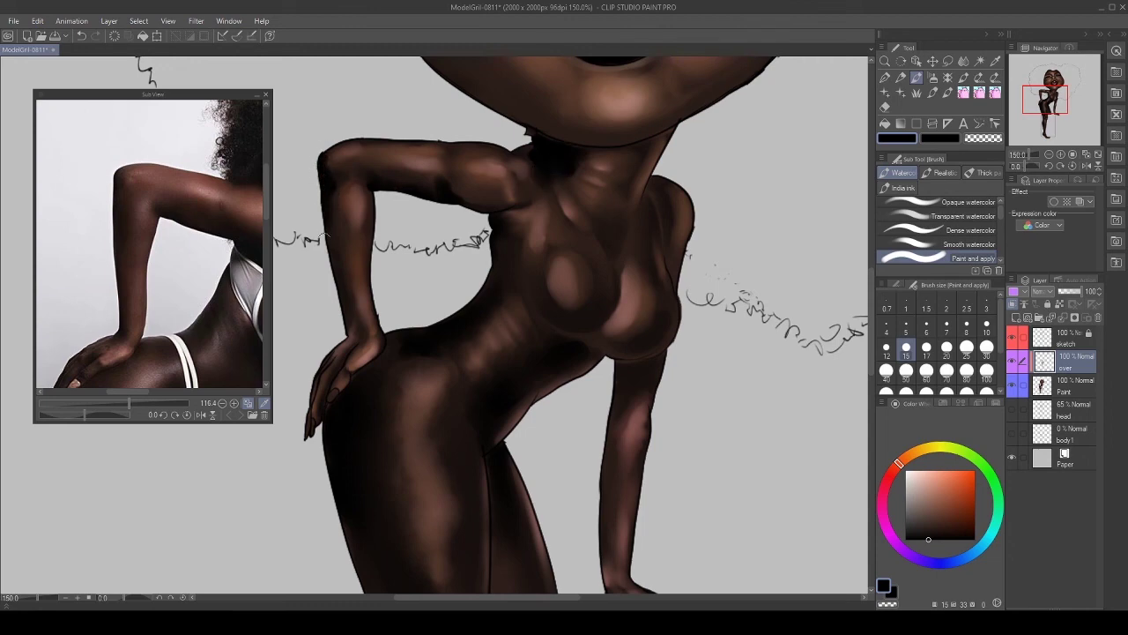
# Darken the upper part of the supporting arm and the inside of its shoulder in black, following the reference photo.
pyautogui.moveTo(231, 283); pyautogui.dragTo(81, 245)
pyautogui.moveTo(628, 374)
pyautogui.mouseDown()
pyautogui.moveTo(647, 362)
pyautogui.moveTo(619, 388)
pyautogui.mouseUp()
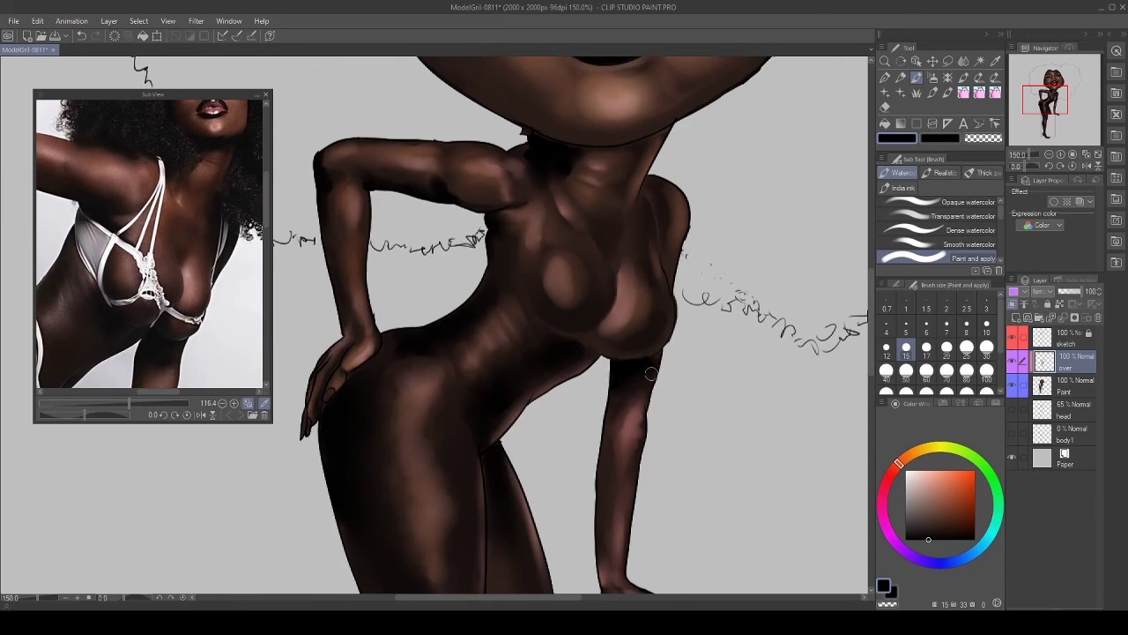
pyautogui.moveTo(204, 256); pyautogui.dragTo(187, 269)
pyautogui.moveTo(659, 195)
pyautogui.mouseDown()
pyautogui.moveTo(664, 224)
pyautogui.moveTo(657, 194)
pyautogui.moveTo(664, 239)
pyautogui.moveTo(671, 227)
pyautogui.moveTo(664, 257)
pyautogui.moveTo(669, 210)
pyautogui.mouseUp()
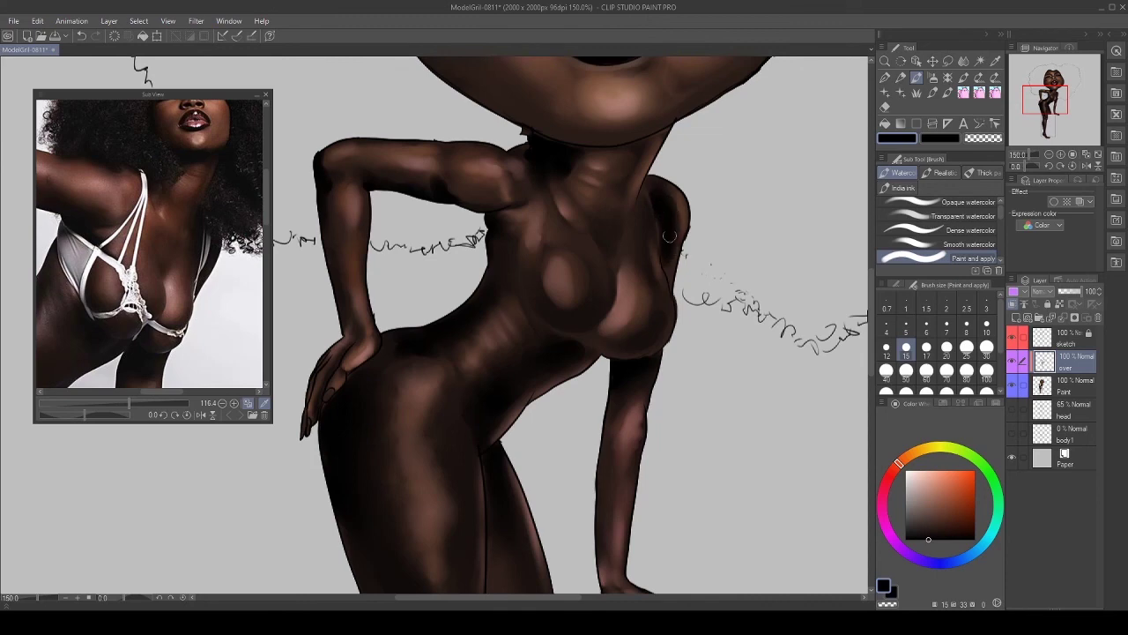
# Shade the undersides of both breasts in black with a size 15 brush.
pyautogui.moveTo(545, 308)
pyautogui.mouseDown()
pyautogui.moveTo(567, 320)
pyautogui.moveTo(598, 305)
pyautogui.mouseUp()
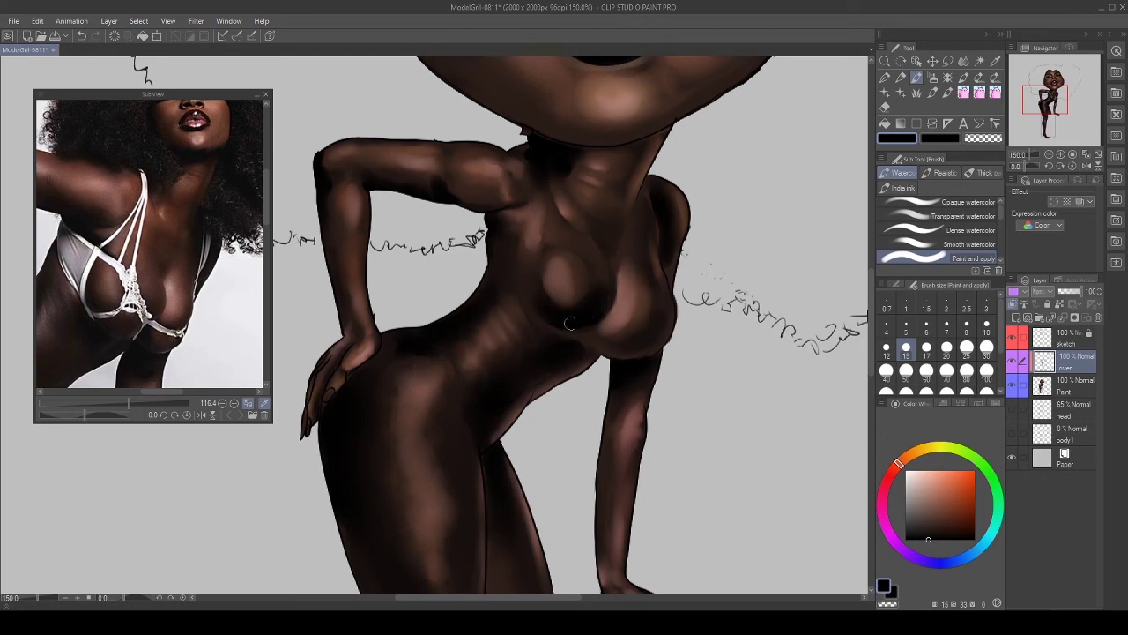
pyautogui.moveTo(545, 328); pyautogui.dragTo(577, 342)
pyautogui.moveTo(648, 353); pyautogui.dragTo(645, 343)
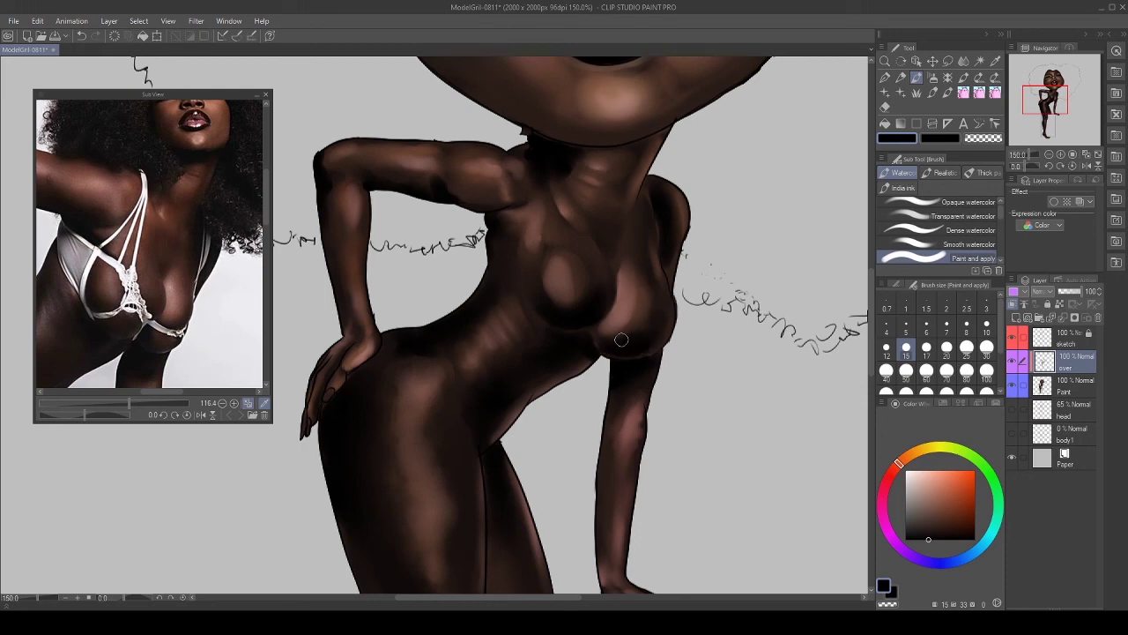
pyautogui.moveTo(608, 334); pyautogui.dragTo(638, 327)
# Darken the edge of the chin and jawline in black with a size 15 brush, following the reference photo.
pyautogui.moveTo(660, 235); pyautogui.dragTo(605, 388)
pyautogui.moveTo(183, 187); pyautogui.dragTo(171, 252)
pyautogui.moveTo(517, 305); pyautogui.dragTo(595, 296)
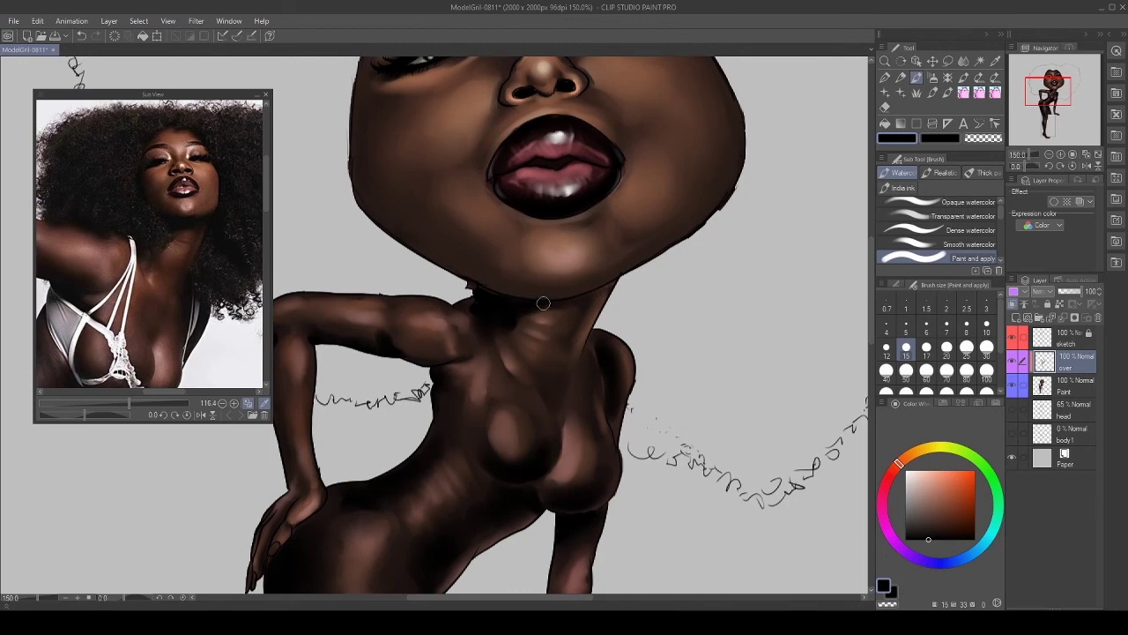
pyautogui.moveTo(477, 277)
pyautogui.mouseDown()
pyautogui.moveTo(549, 295)
pyautogui.moveTo(617, 271)
pyautogui.mouseUp()
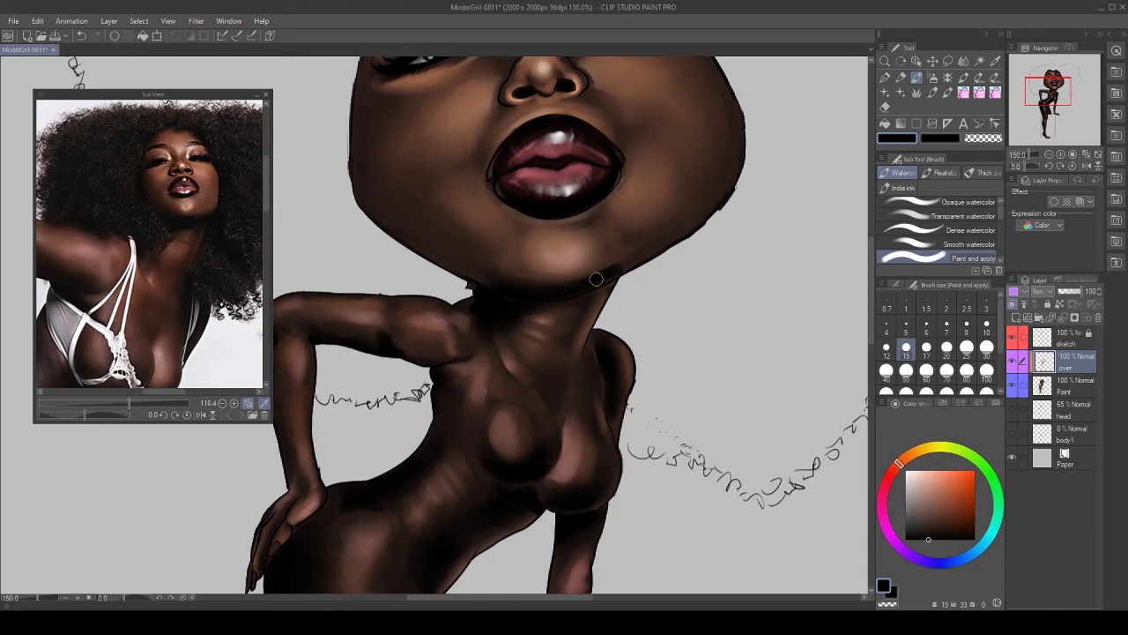
pyautogui.moveTo(549, 252); pyautogui.dragTo(536, 314)
pyautogui.moveTo(467, 336); pyautogui.dragTo(420, 307)
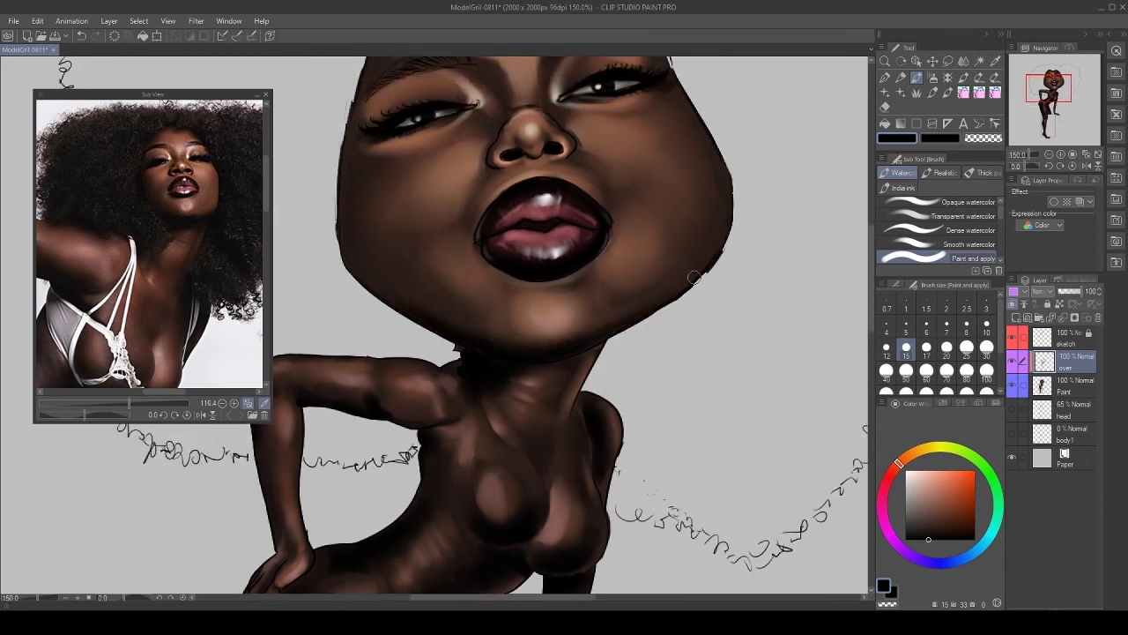
pyautogui.moveTo(643, 284); pyautogui.dragTo(617, 319)
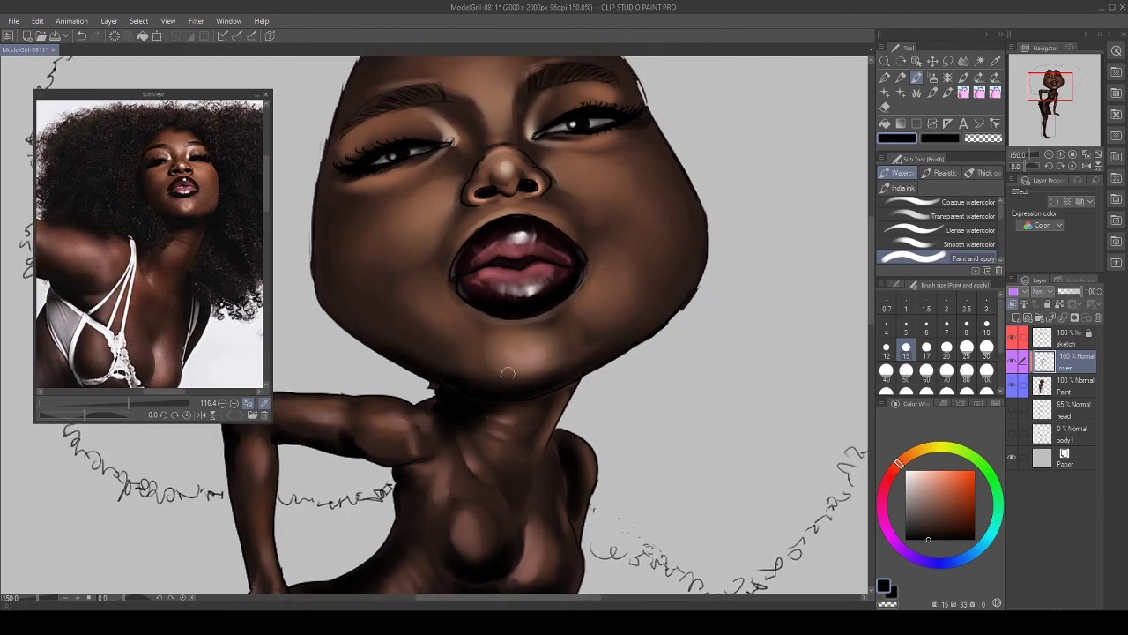
# Fill in both eyebrows with soft black strokes, using a size 15 brush.
pyautogui.moveTo(347, 159); pyautogui.dragTo(367, 153)
pyautogui.moveTo(586, 109); pyautogui.dragTo(624, 104)
pyautogui.moveTo(351, 157); pyautogui.dragTo(364, 151)
pyautogui.moveTo(438, 102)
pyautogui.mouseDown()
pyautogui.moveTo(435, 150)
pyautogui.moveTo(379, 152)
pyautogui.moveTo(350, 171)
pyautogui.mouseUp()
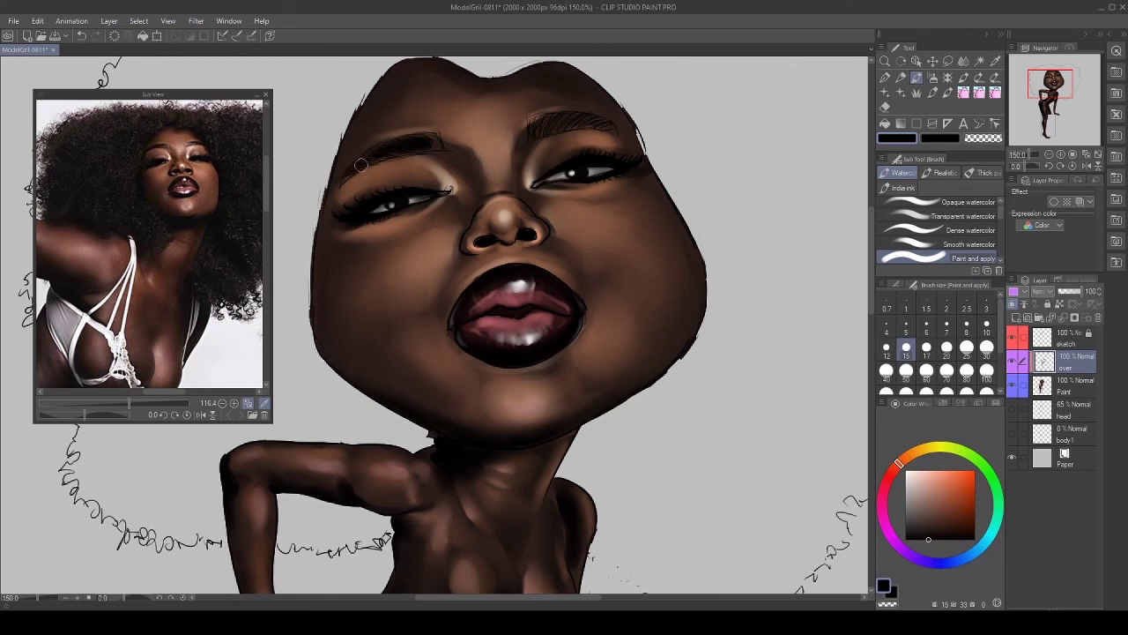
pyautogui.moveTo(542, 130)
pyautogui.mouseDown()
pyautogui.moveTo(589, 117)
pyautogui.moveTo(624, 134)
pyautogui.mouseUp()
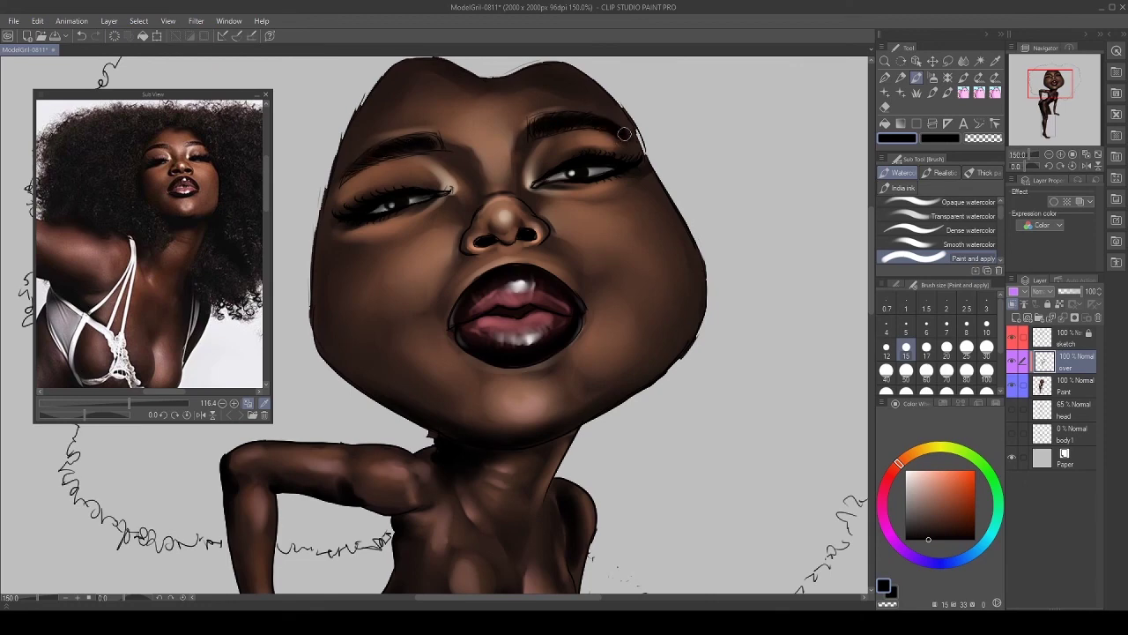
pyautogui.moveTo(411, 142); pyautogui.dragTo(361, 161)
# Review the shaded figure with the whole canvas and the full reference photo fitted in view.
pyautogui.scroll(-15, 458, 255)
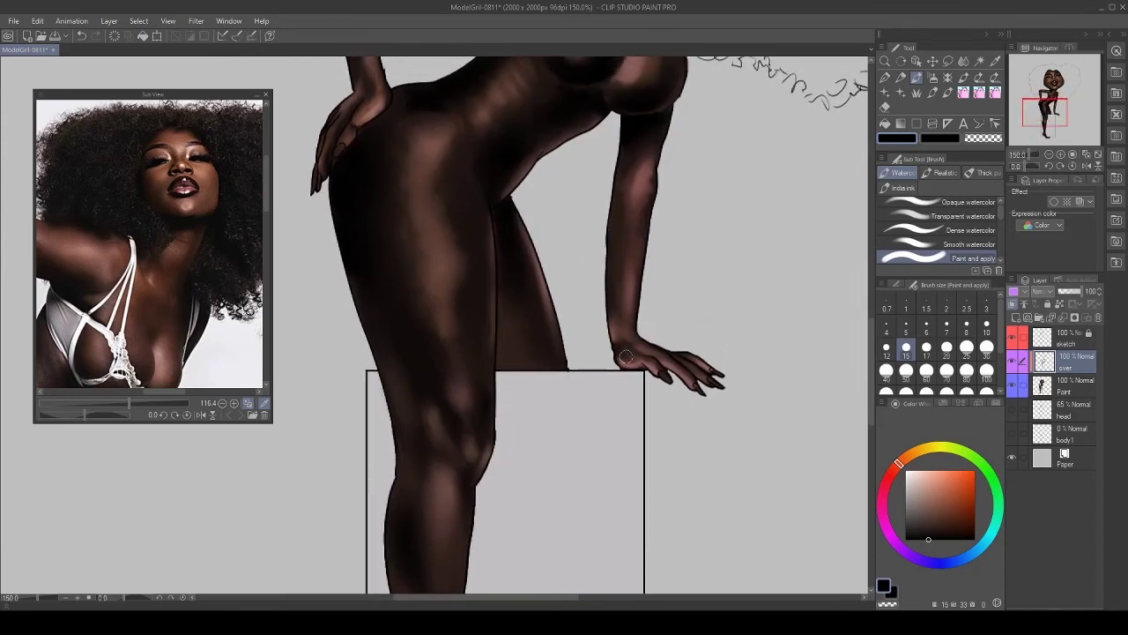
pyautogui.moveTo(566, 321); pyautogui.dragTo(573, 350)
pyautogui.hotkey('ctrl', '0')
pyautogui.moveTo(439, 276); pyautogui.dragTo(560, 273)
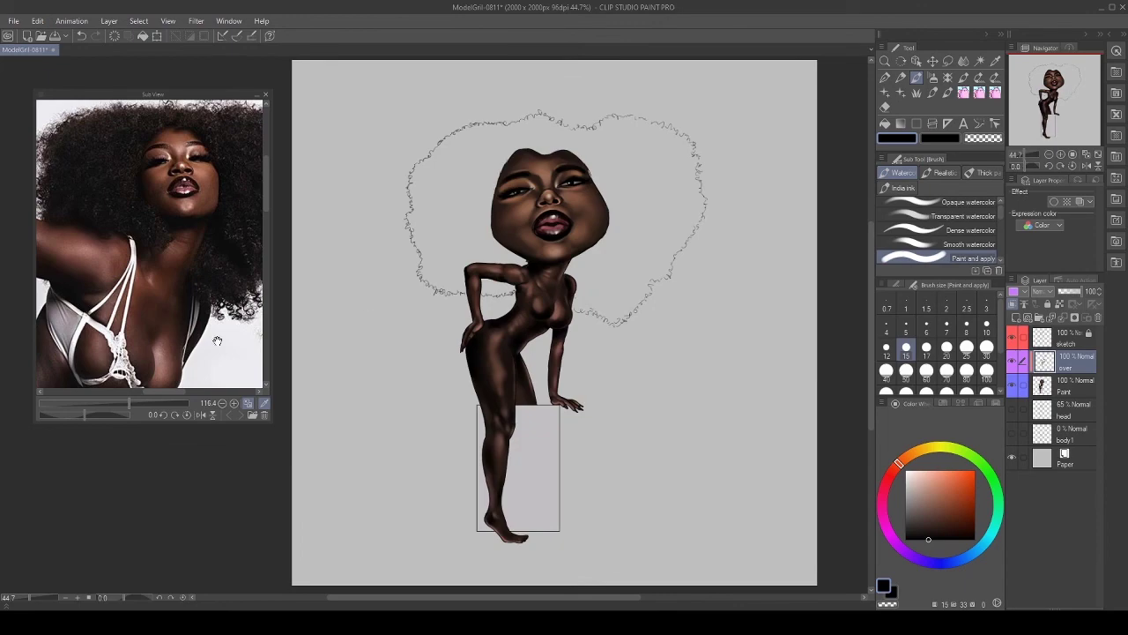
pyautogui.click(236, 404)
pyautogui.click(247, 403)
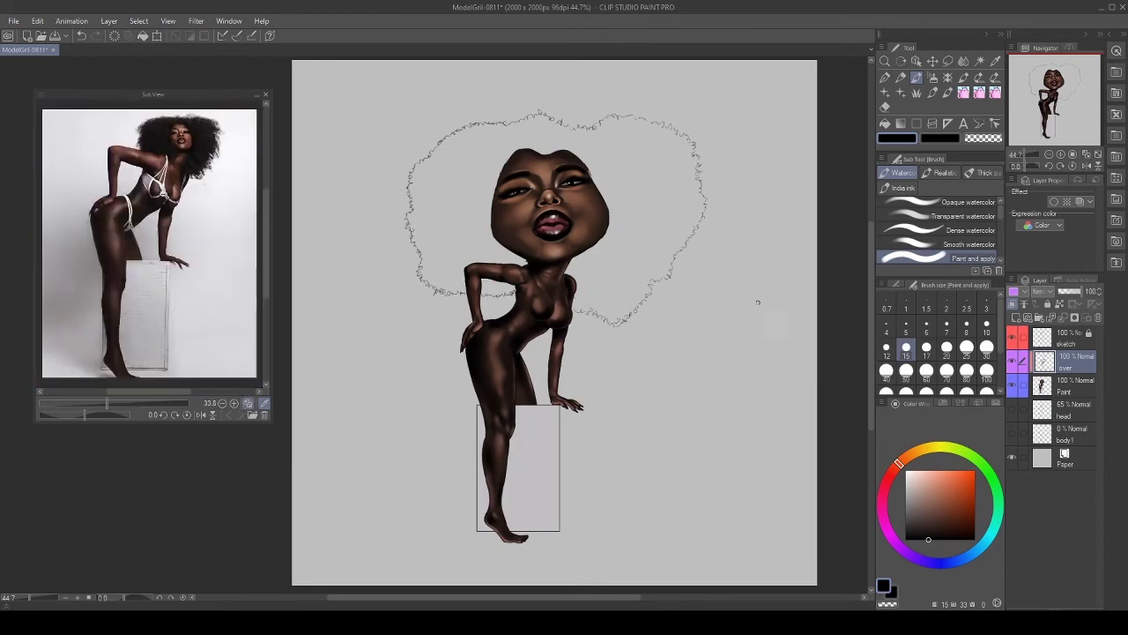